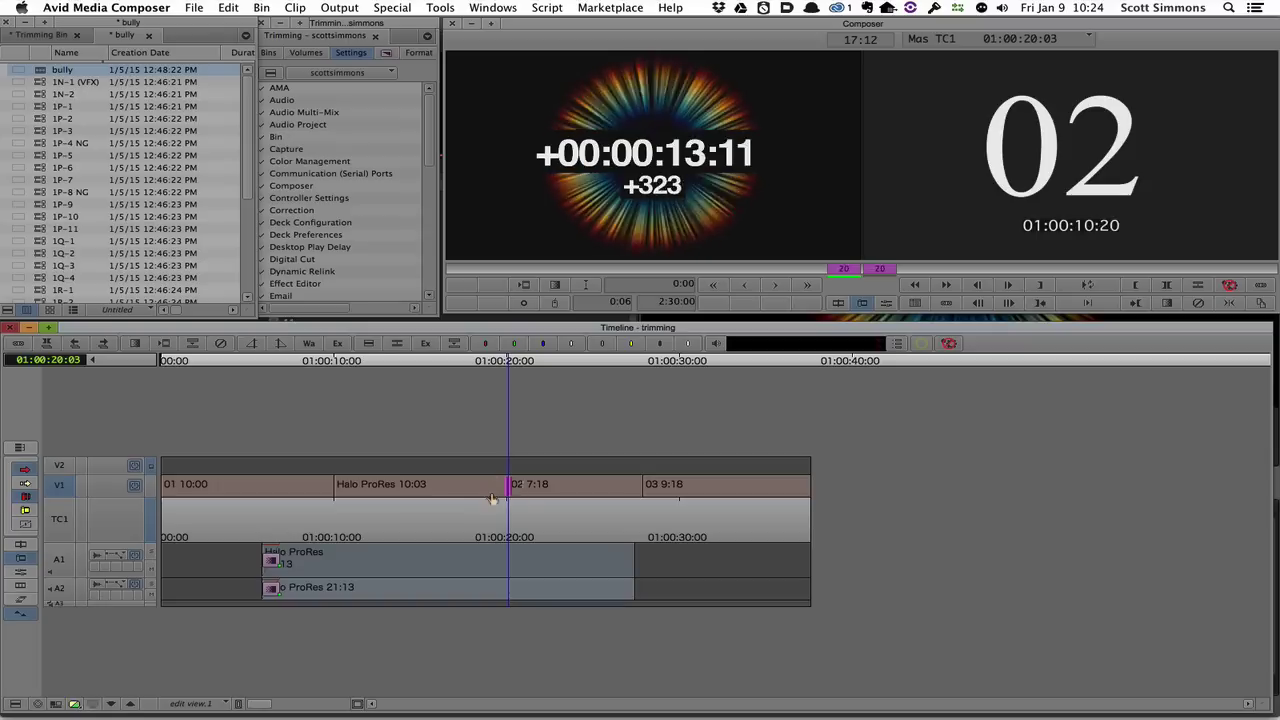
Undo the last 20-frame slip of clip 02 and park the playhead inside that clip at about 01:00:21:01
key("super+z")
left_click(540, 490)
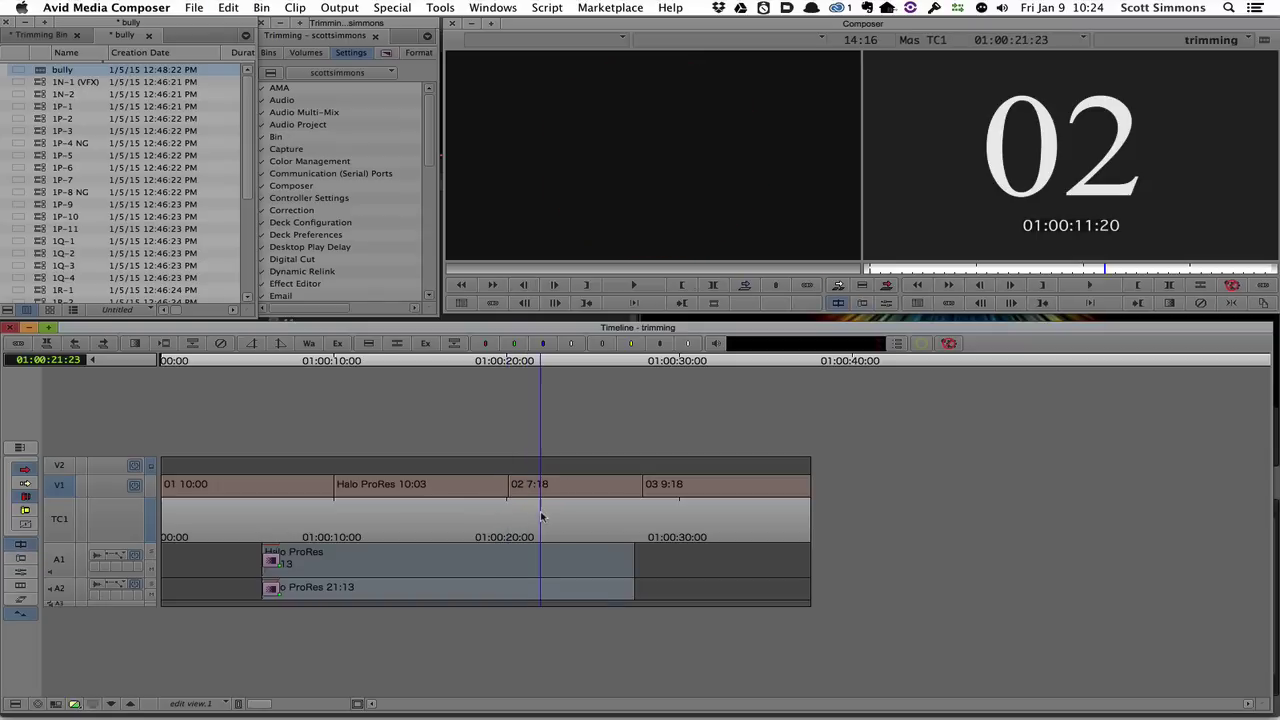
left_click_drag(547, 522, 524, 530)
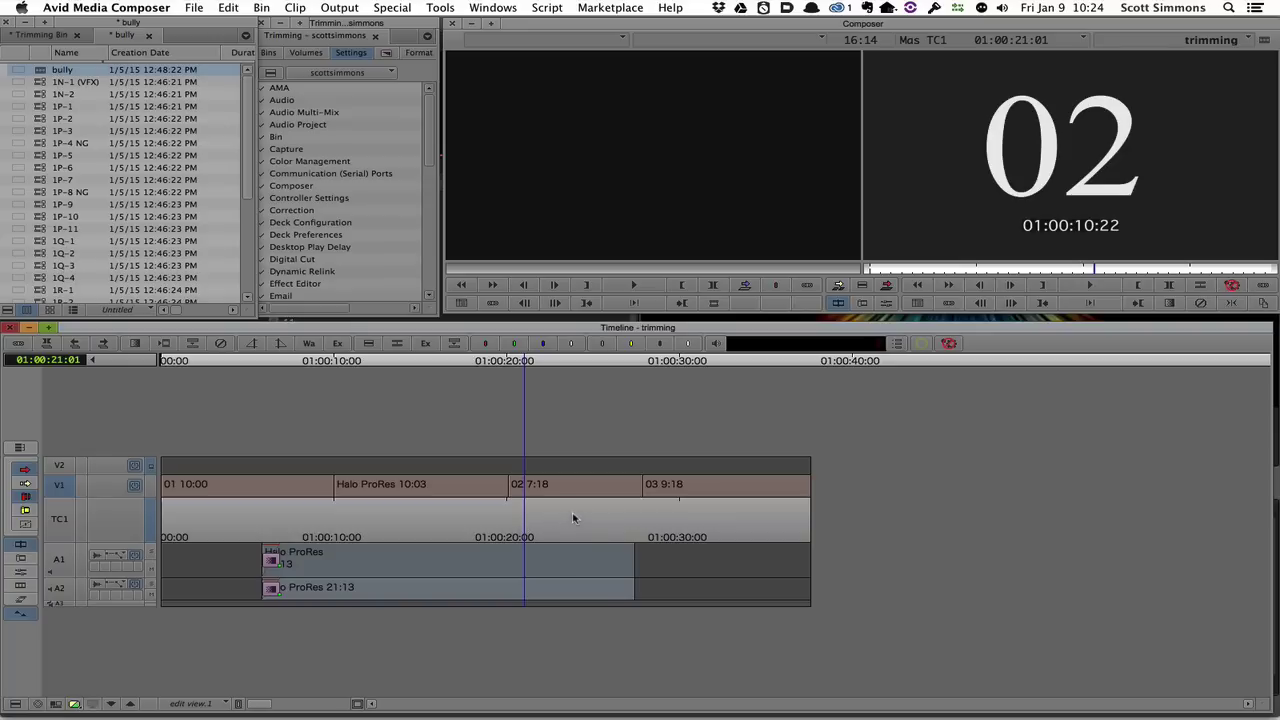
mouse_move(678, 432)
left_mouse_down()
mouse_move(563, 511)
mouse_move(504, 525)
mouse_move(297, 520)
left_mouse_up()
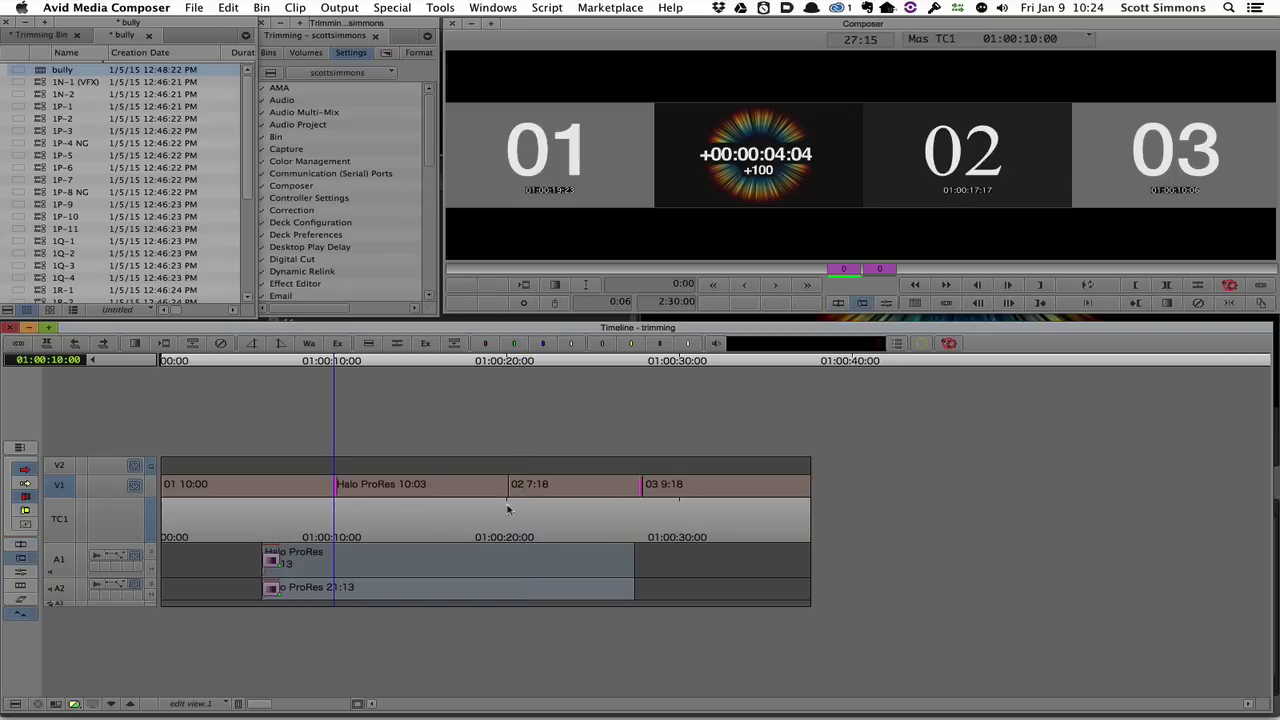
left_click(538, 522)
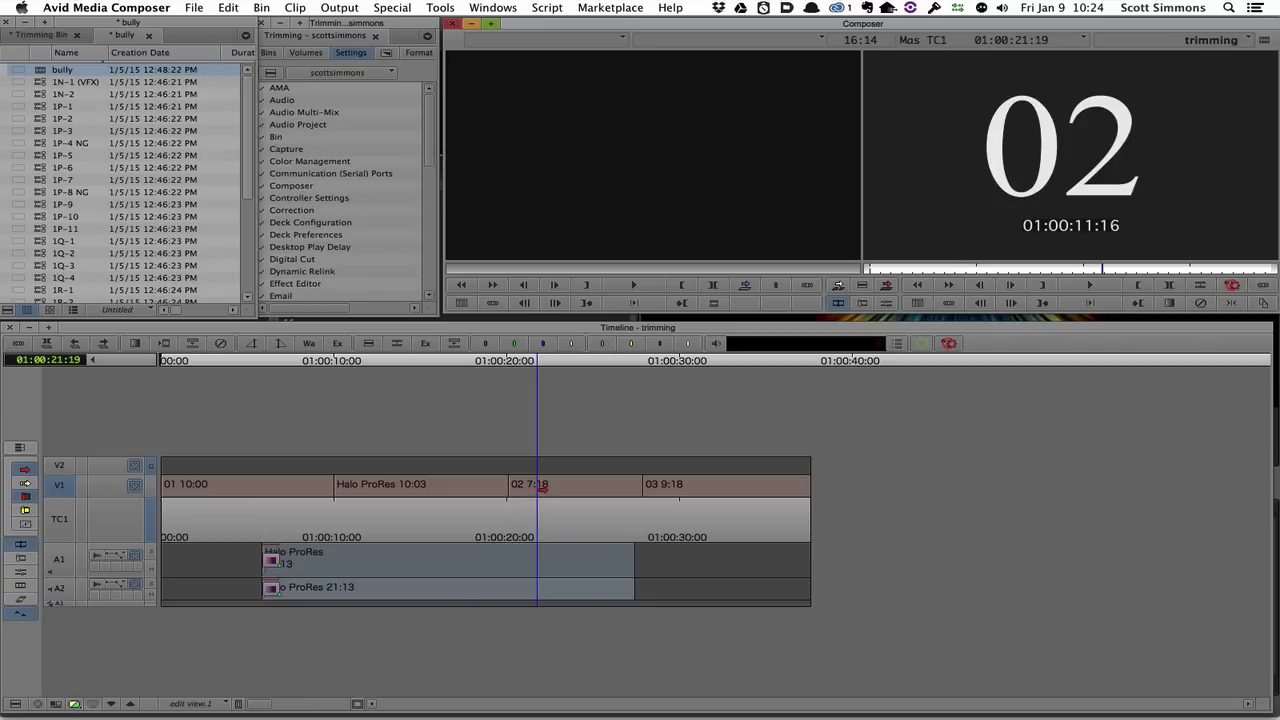
left_click(530, 510)
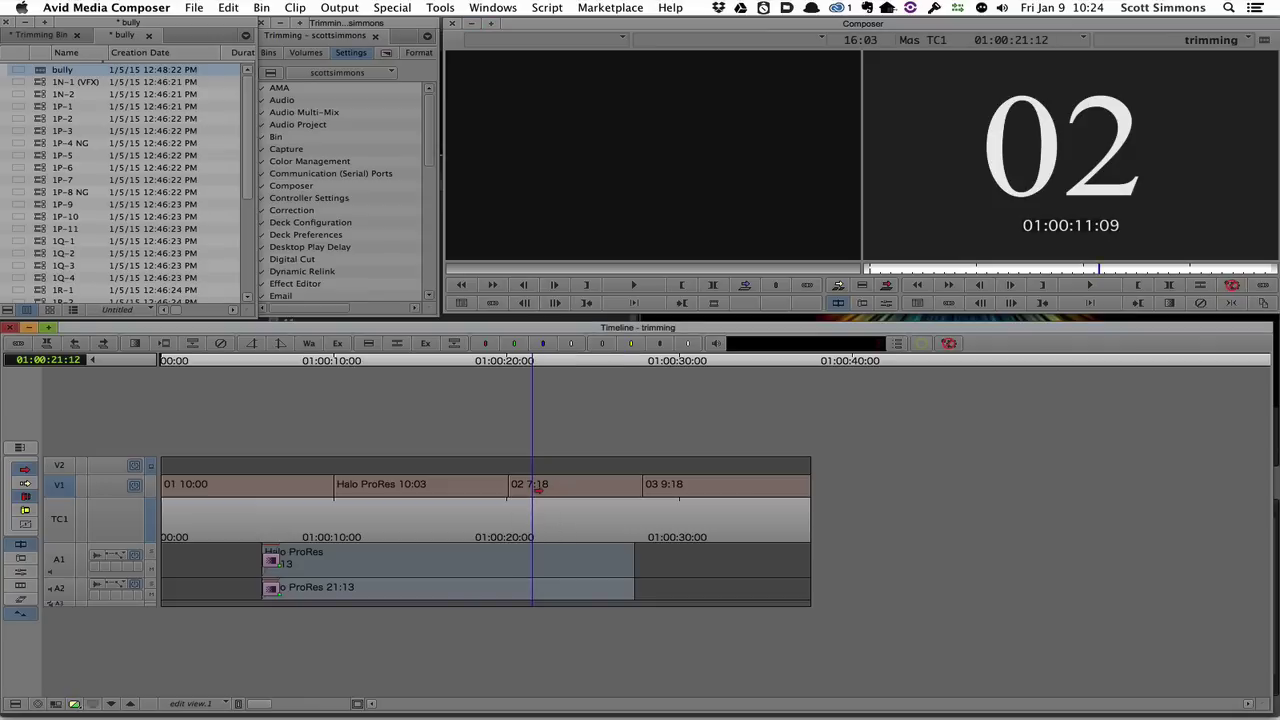
left_click(538, 489)
left_click(543, 523)
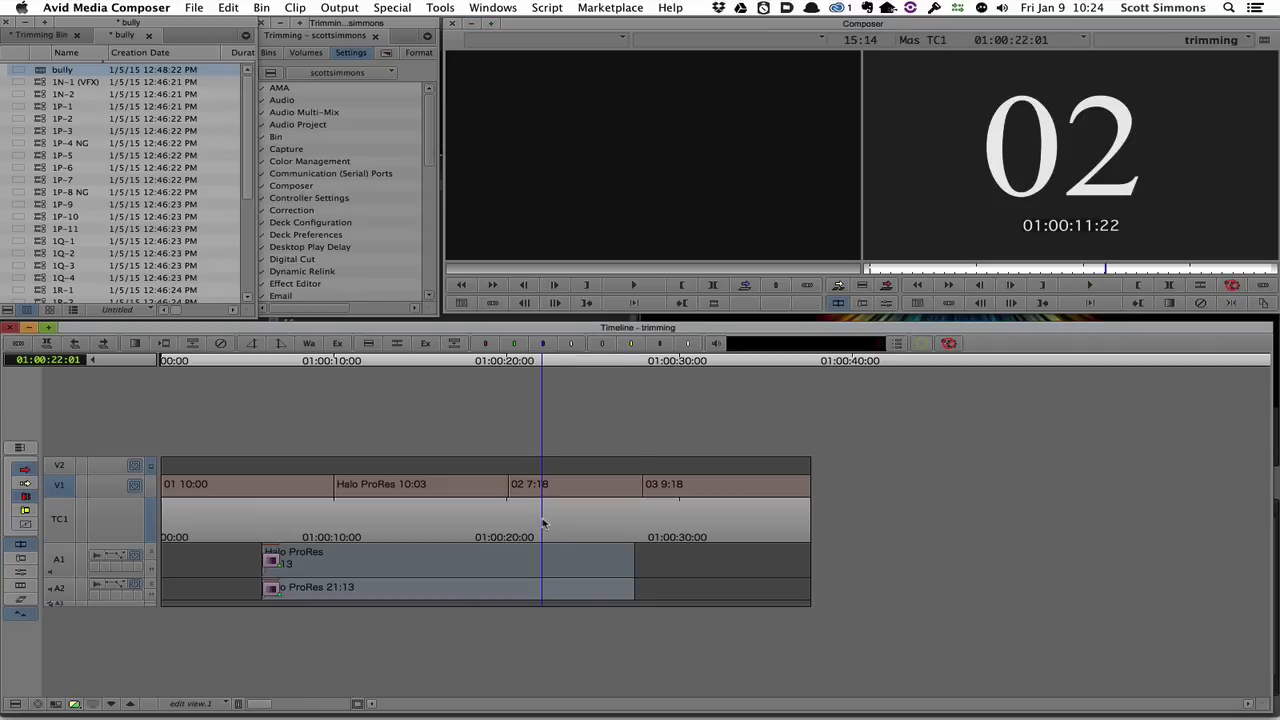
Go to the first frame of clip 02, select the clip on V1 and put it in Slip mode
key("a")
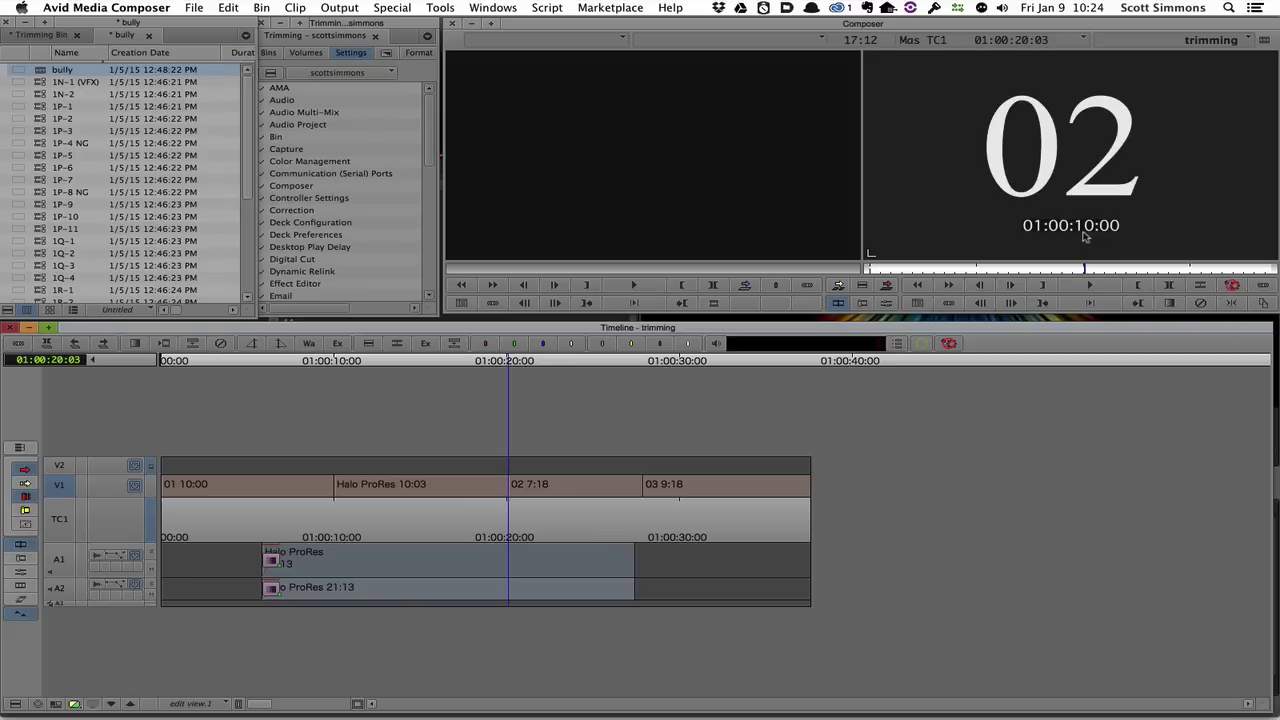
left_click(543, 515)
left_click(540, 490)
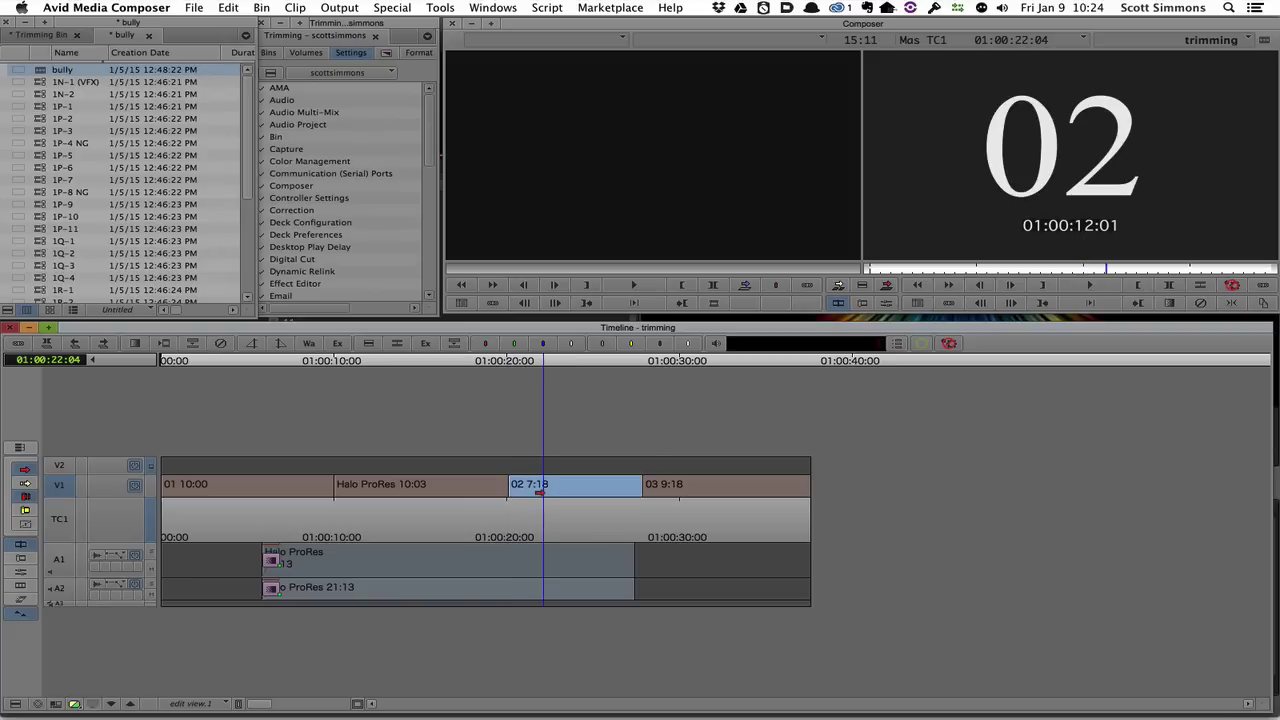
left_click(23, 563)
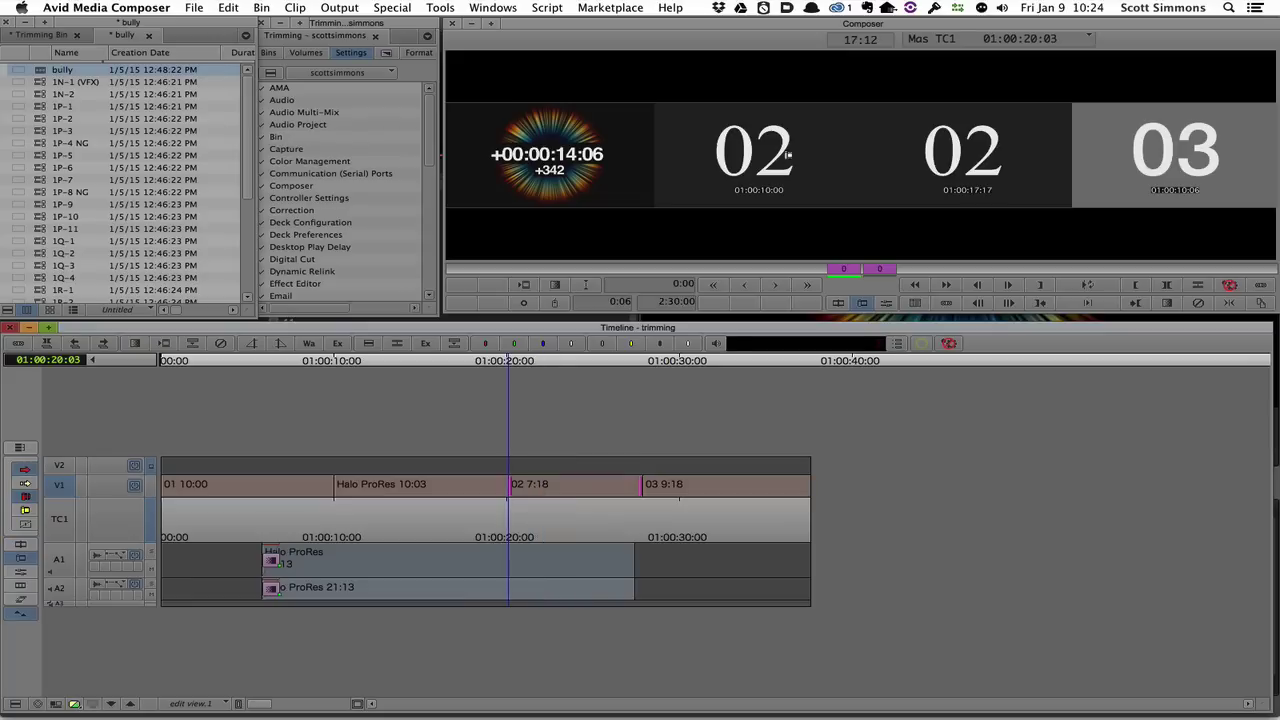
Slip clip 02 numerically by +24 frames
left_click(912, 150)
left_click(795, 160)
left_click(943, 187)
left_click(719, 243)
left_click(977, 193)
left_click(766, 199)
type("+24")
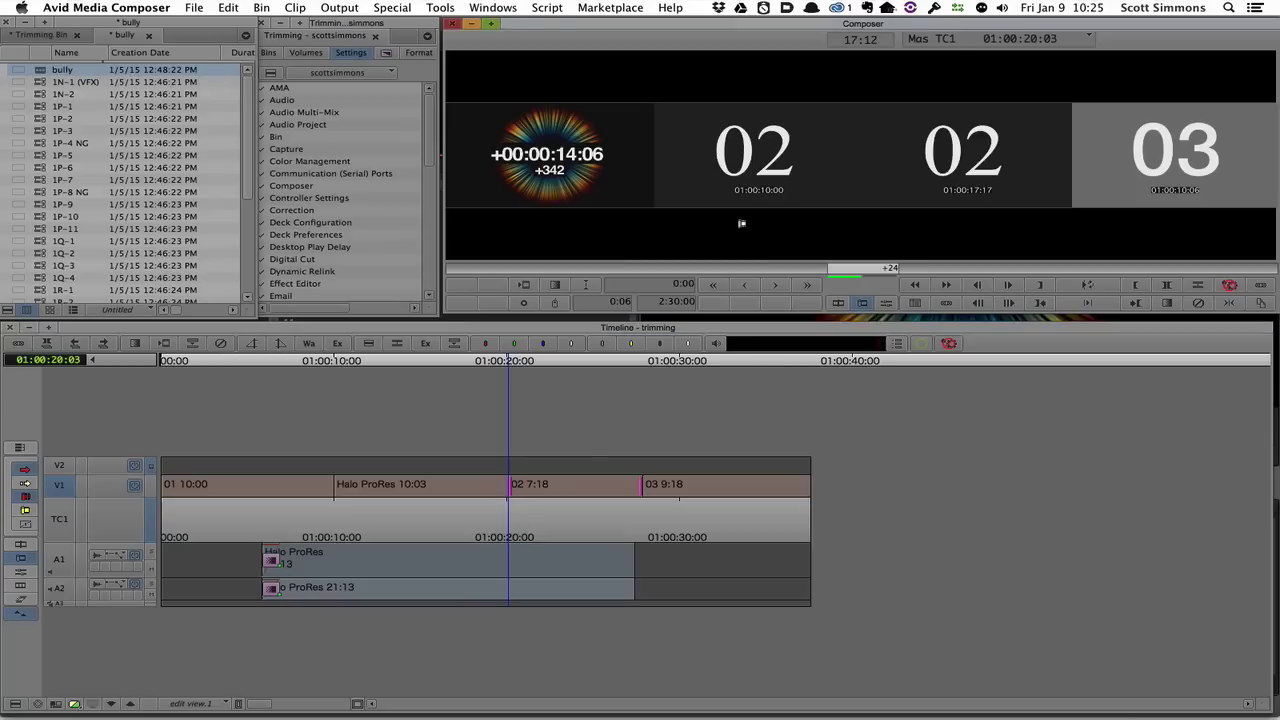
key("Return")
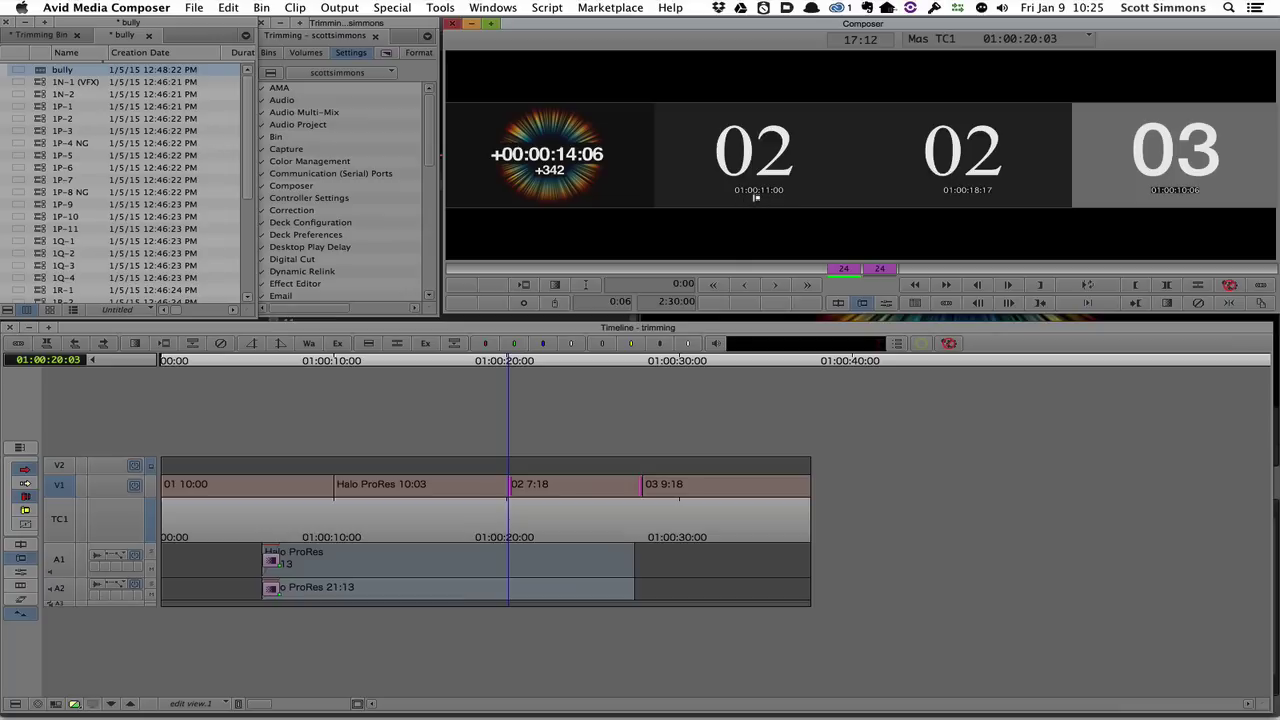
Preview the slipped clip 02 in the trim playback loop and set the loop's pre-roll to 2:00
key("space")
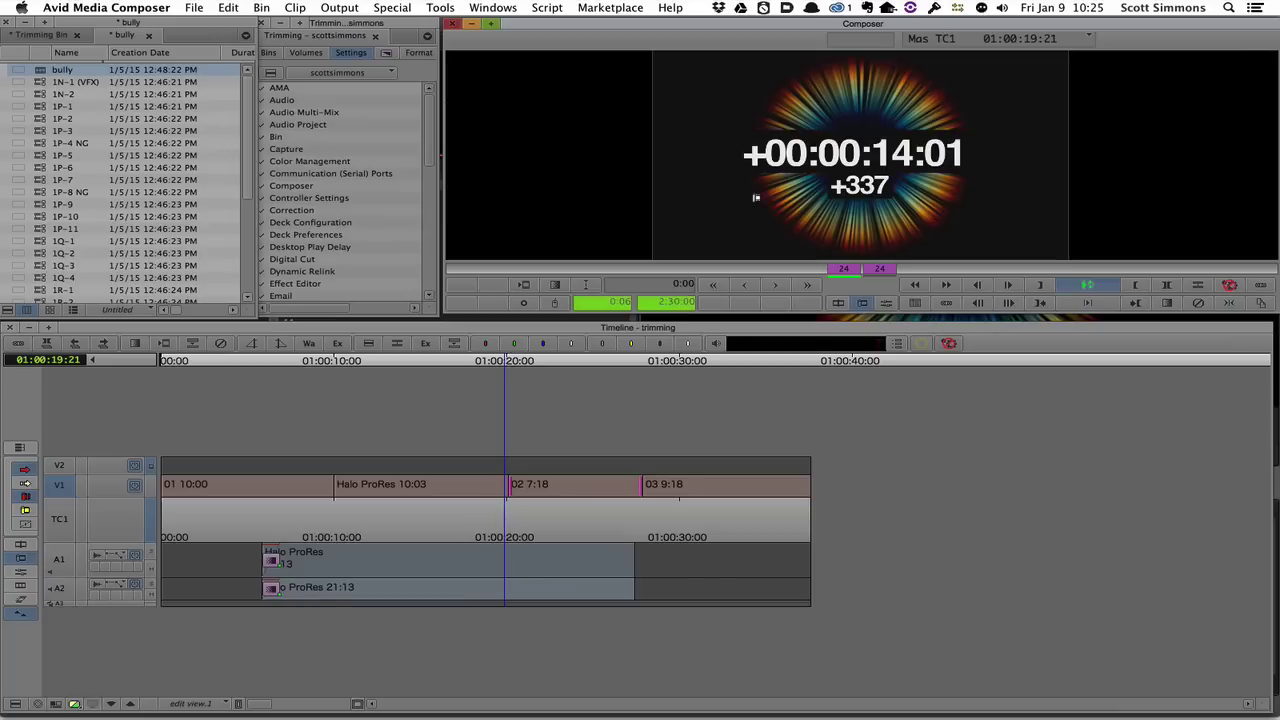
key("space")
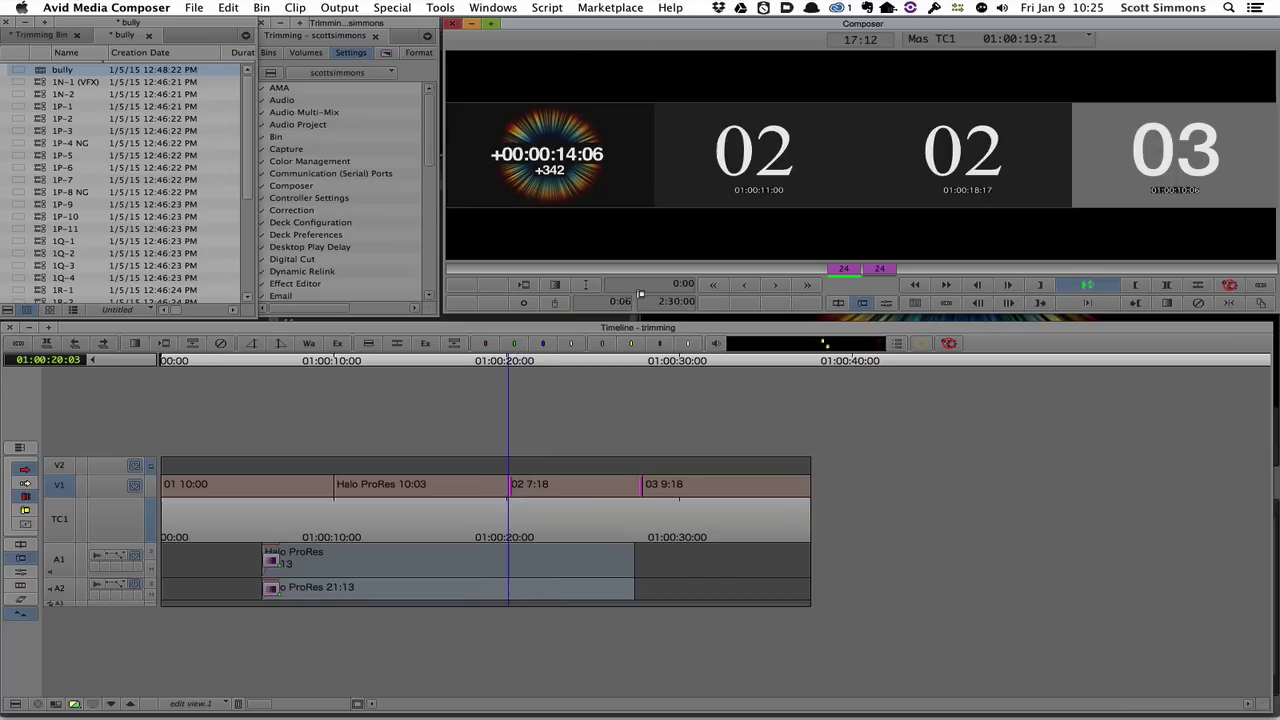
left_click(618, 301)
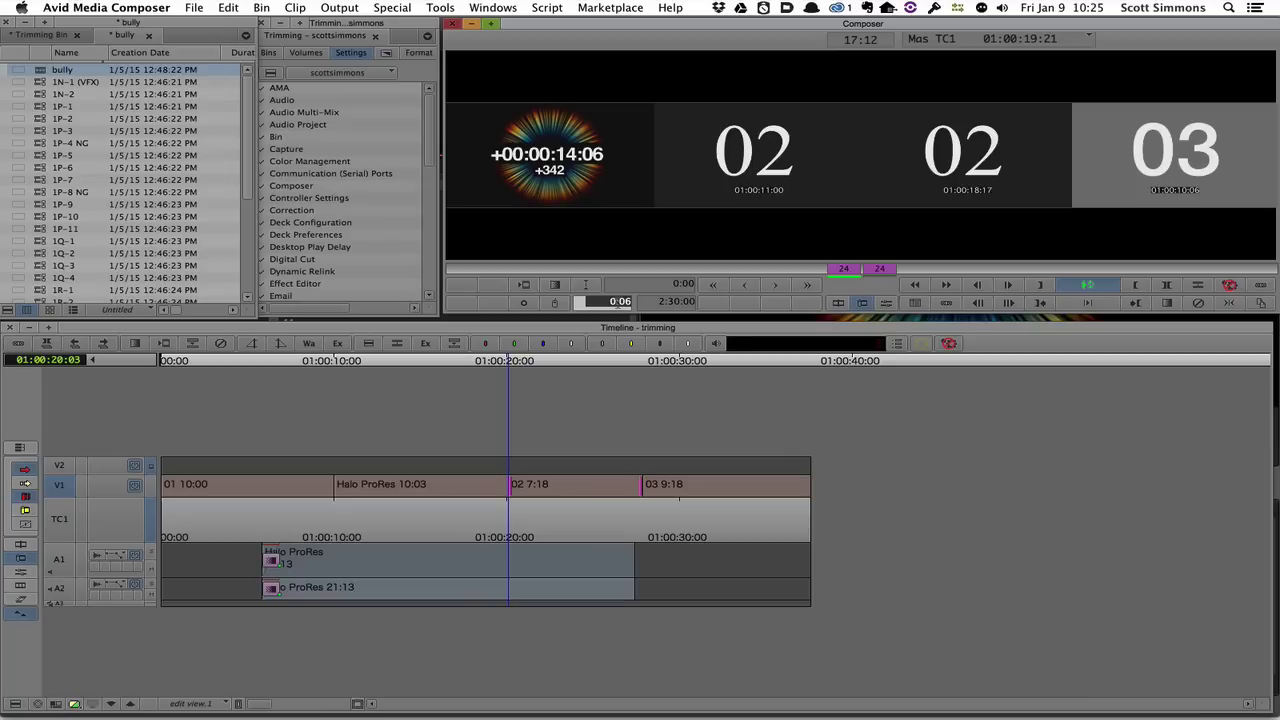
type("2:00")
key("Return")
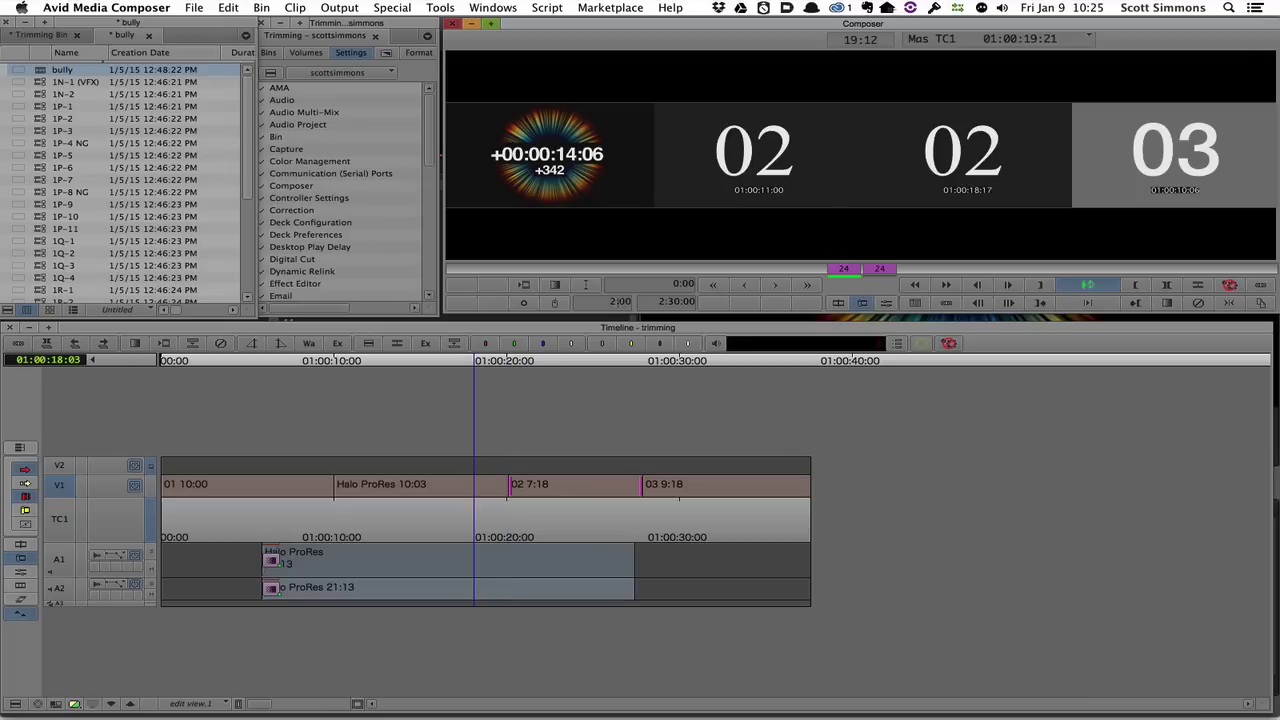
key("space")
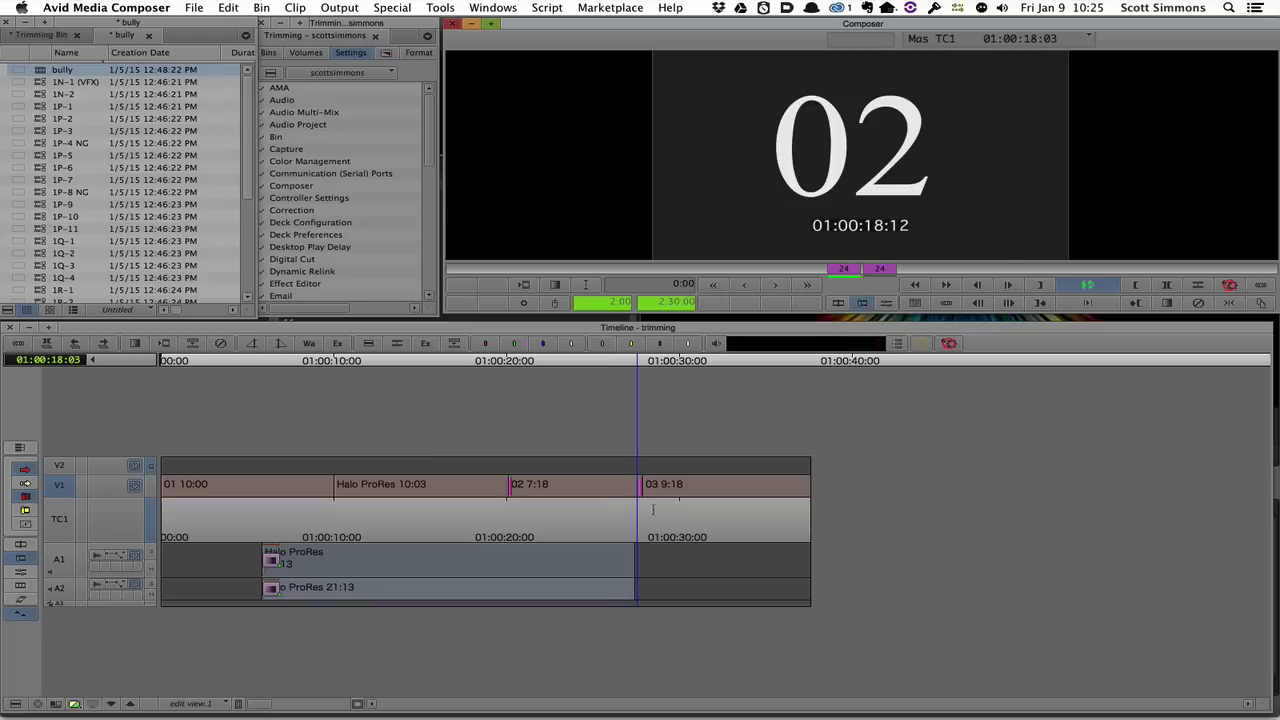
Leave the trim session, park the playhead inside clip 02, reselect the clip and return it to Slip mode
left_click(619, 509)
left_click_drag(521, 525, 538, 516)
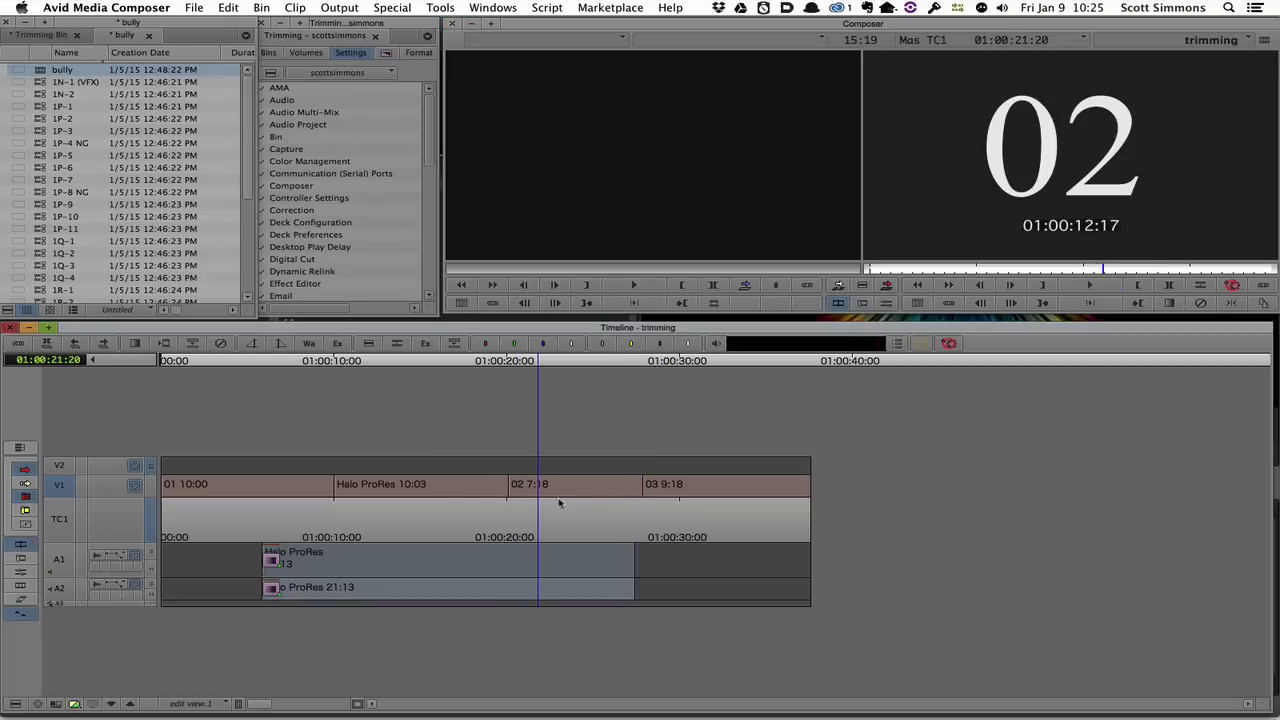
left_click(573, 478)
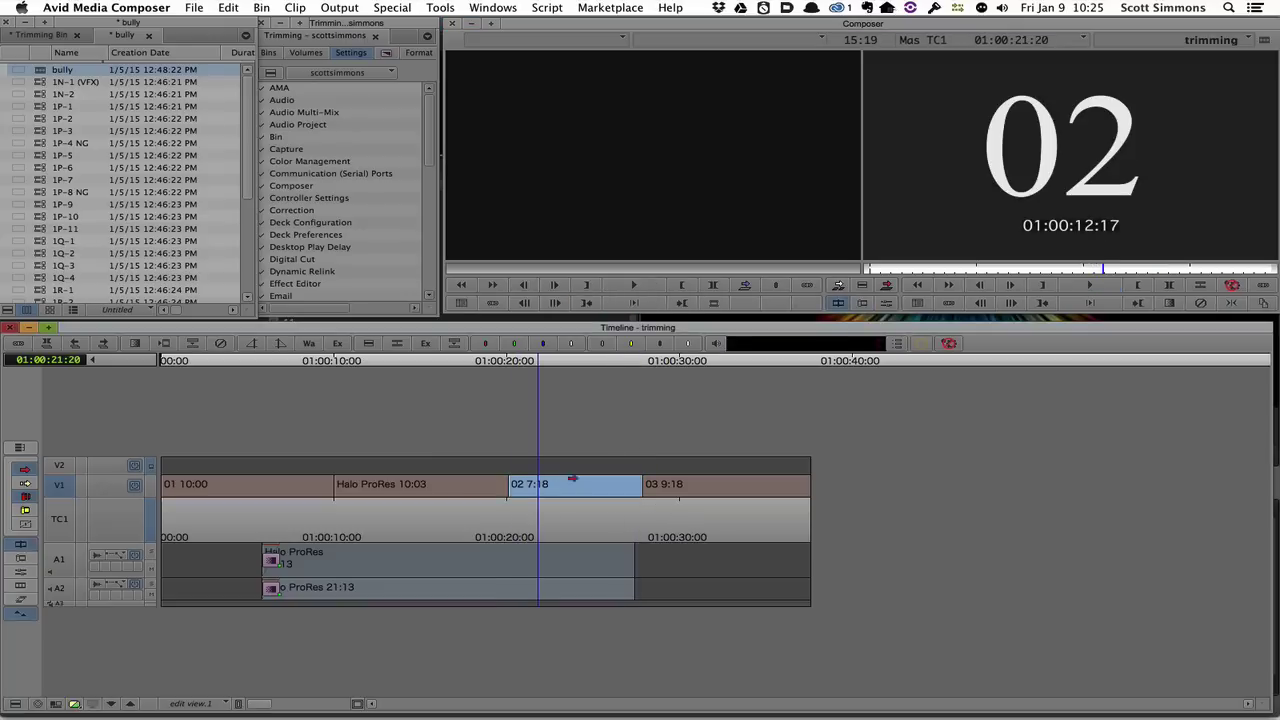
left_click(861, 303)
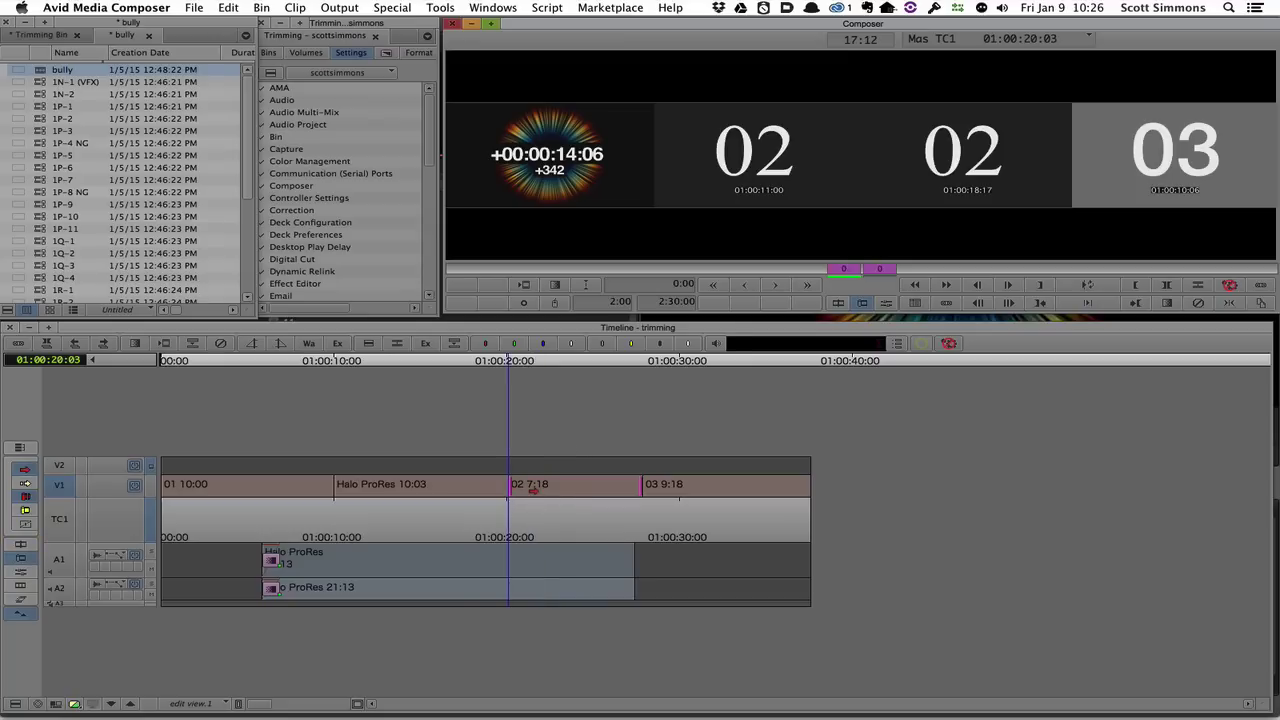
Slip clip 02 dynamically with shuttle playback, running the trim forward, stopping it and running it backward
key("l")
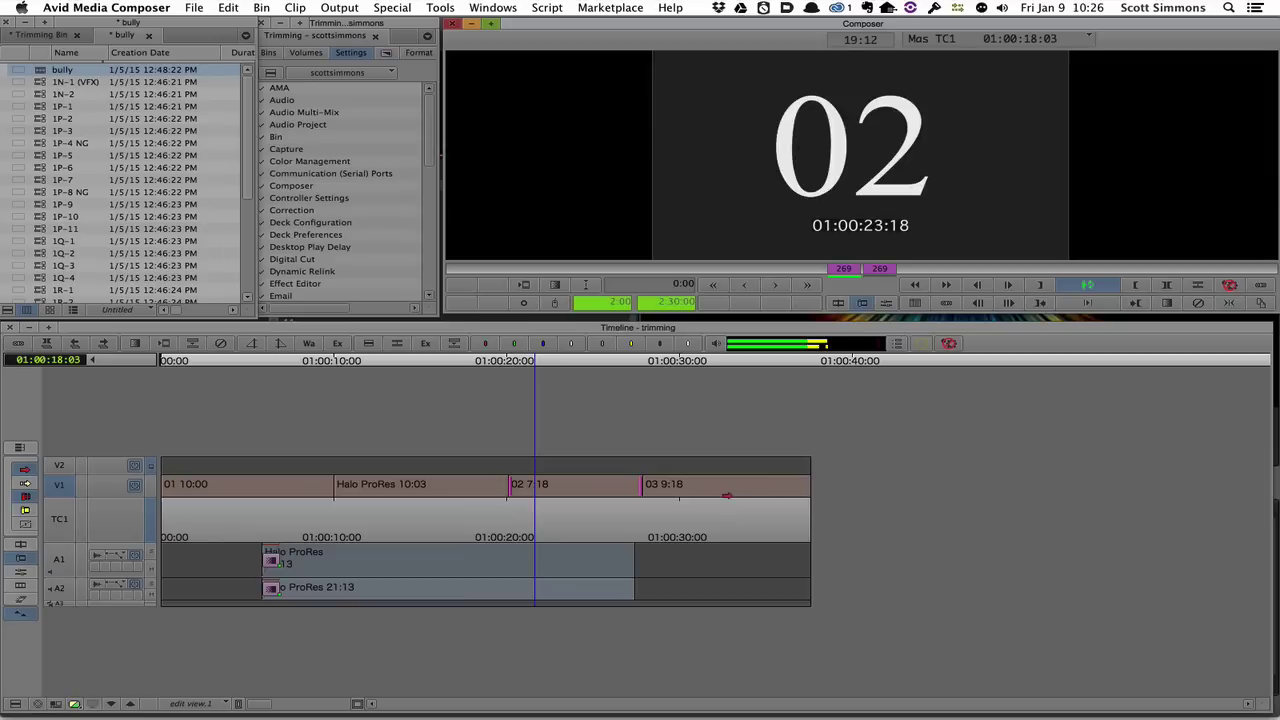
key("space")
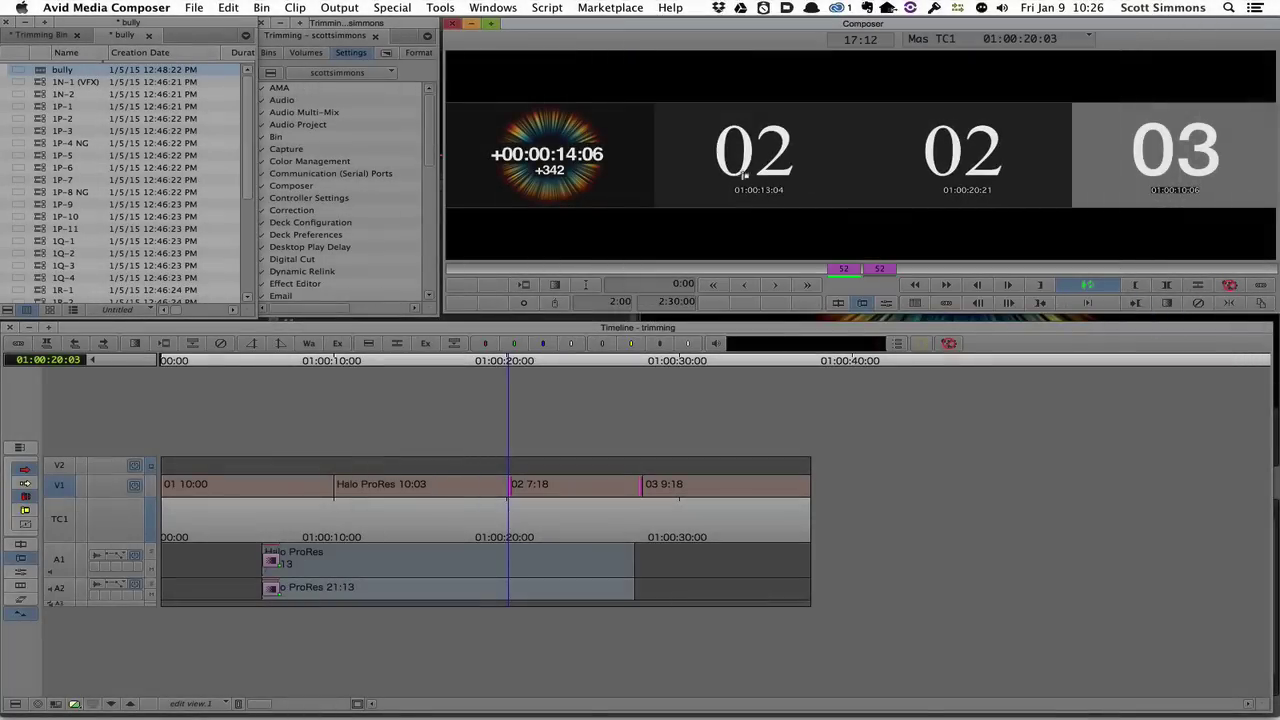
left_click(989, 180)
key("j")
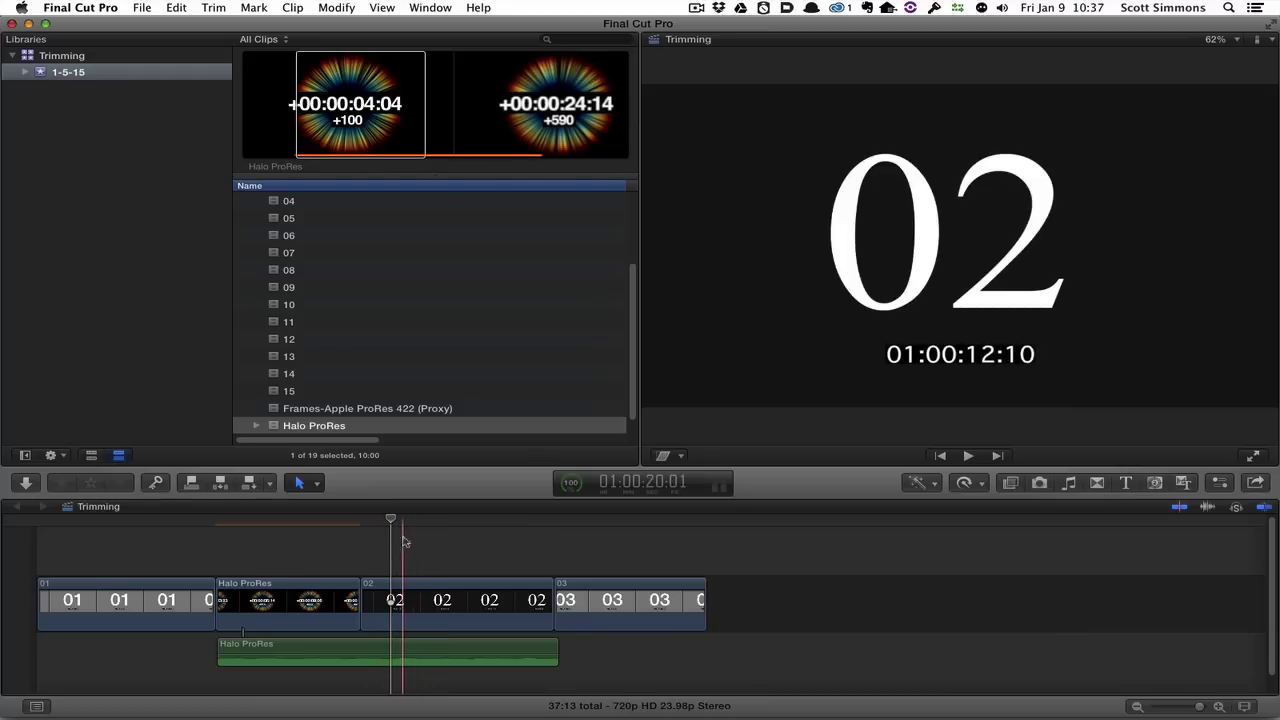
In Final Cut Pro, slip the contents of clip 02 freehand in both directions with the Trim tool
left_click(316, 484)
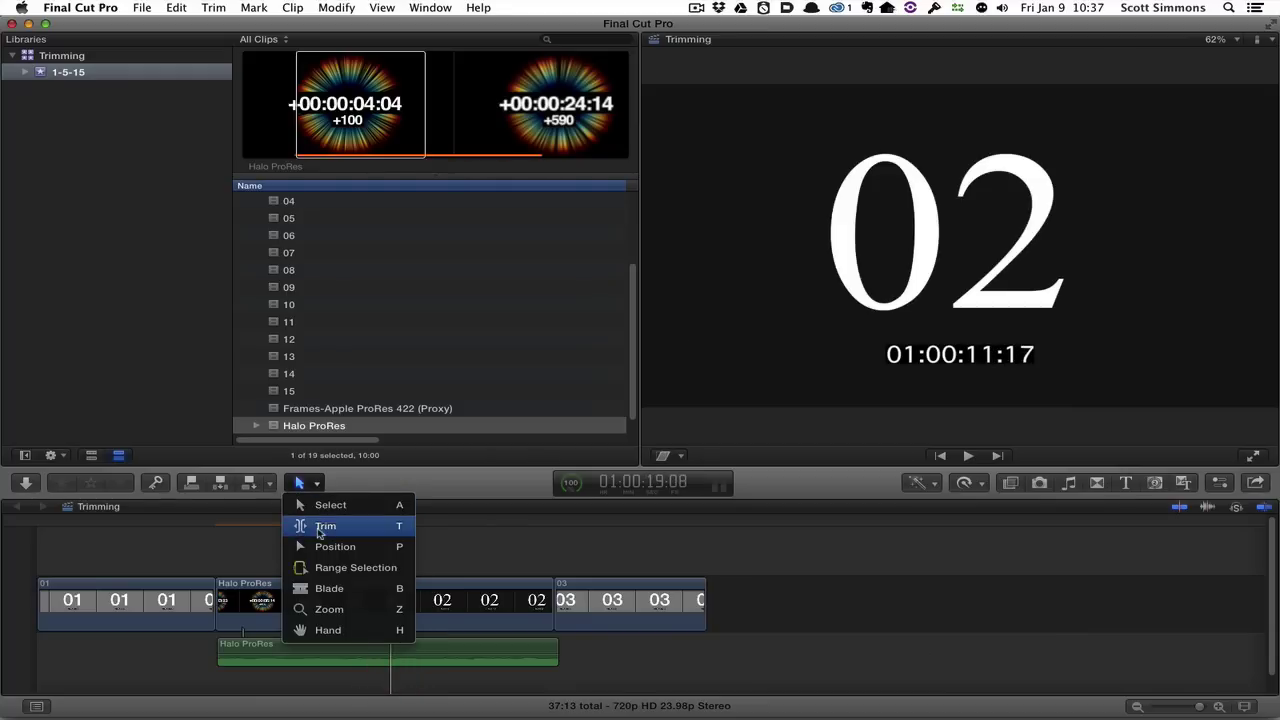
left_click(325, 525)
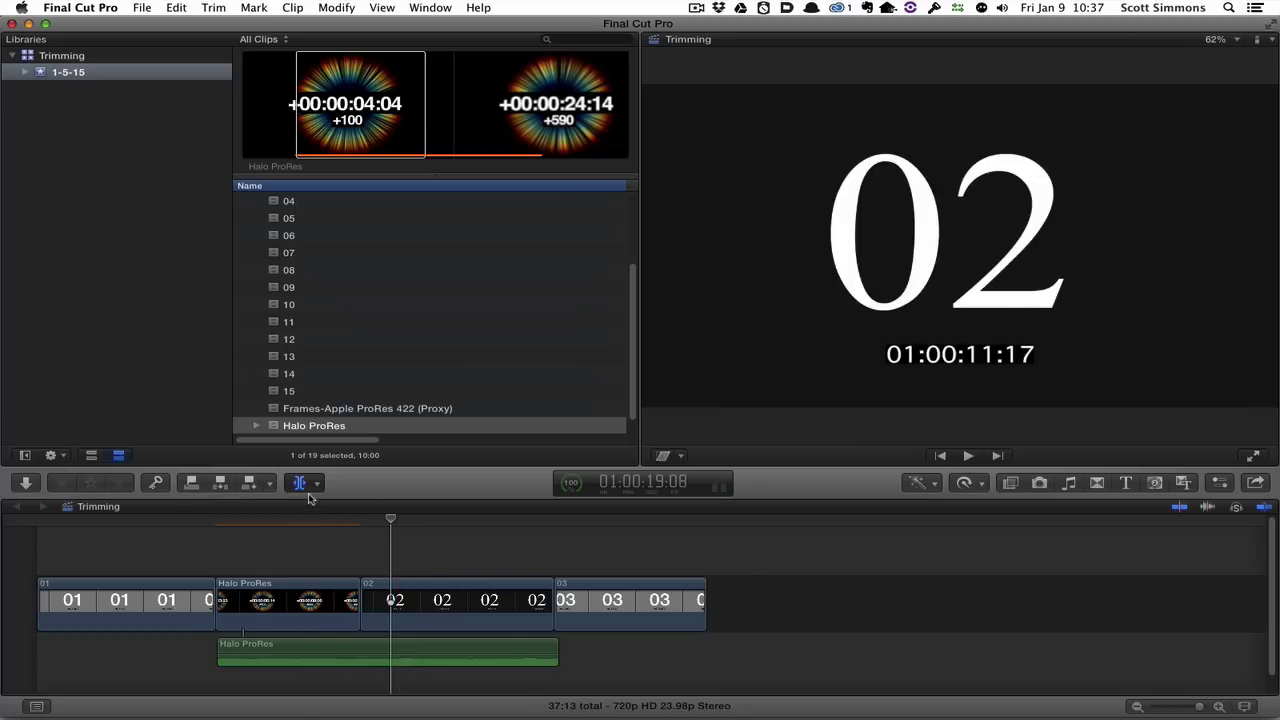
left_click_drag(450, 600, 487, 608)
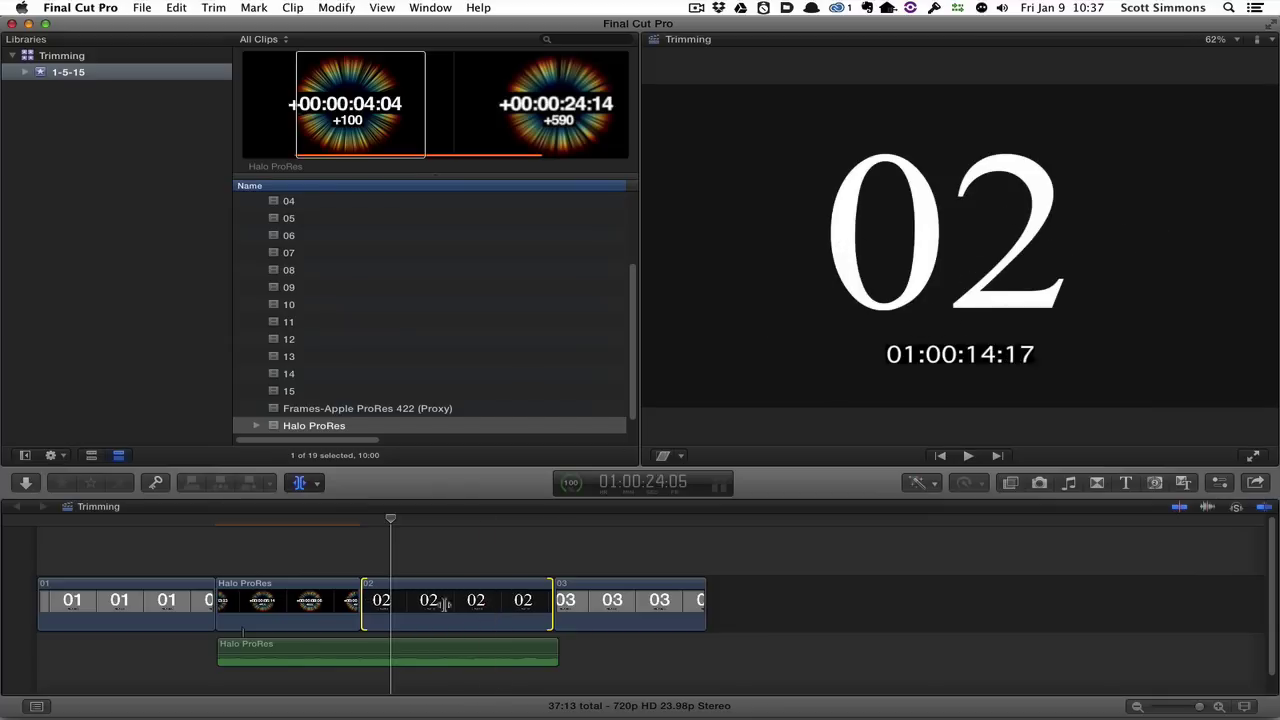
left_click_drag(457, 603, 440, 607)
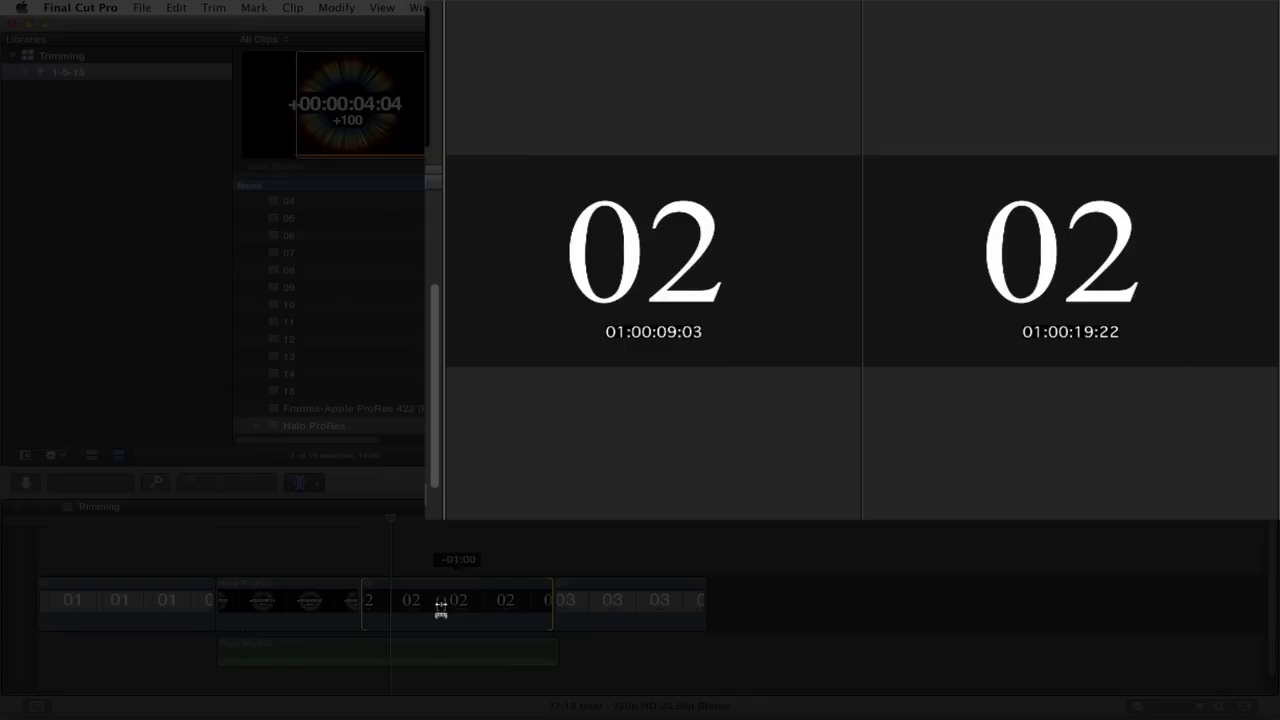
left_click_drag(440, 607, 472, 610)
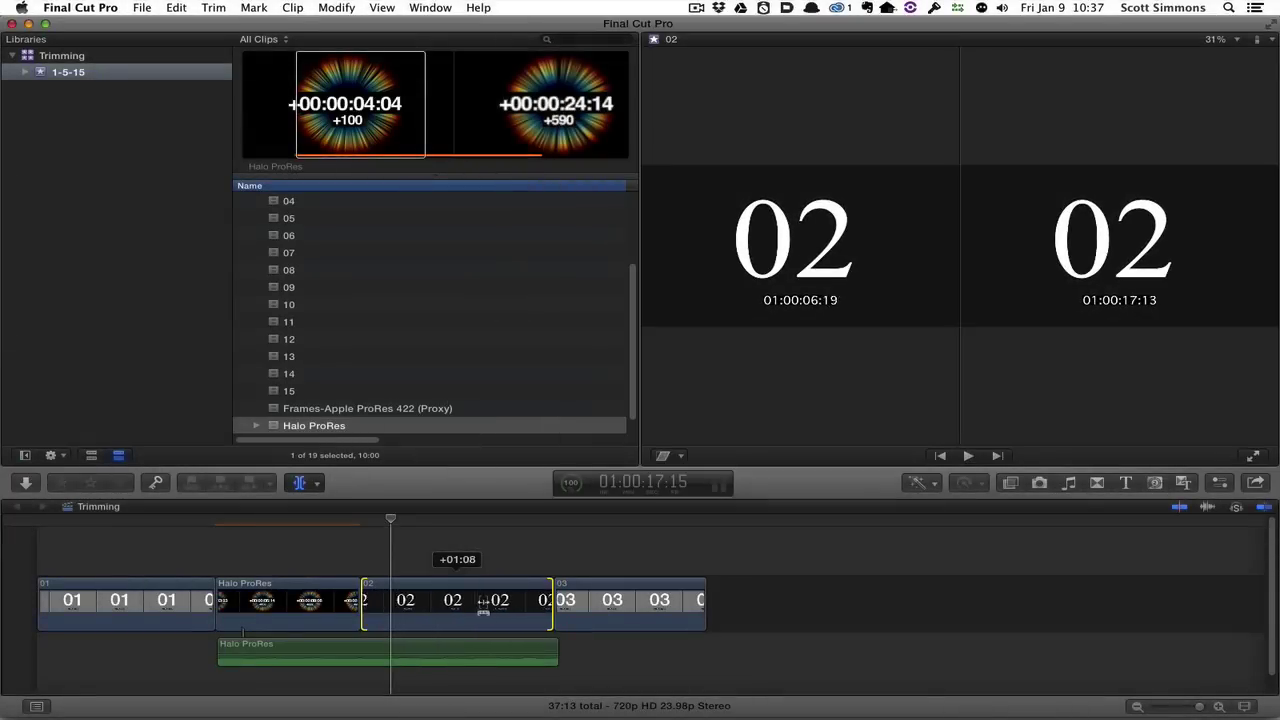
left_click_drag(492, 607, 465, 600)
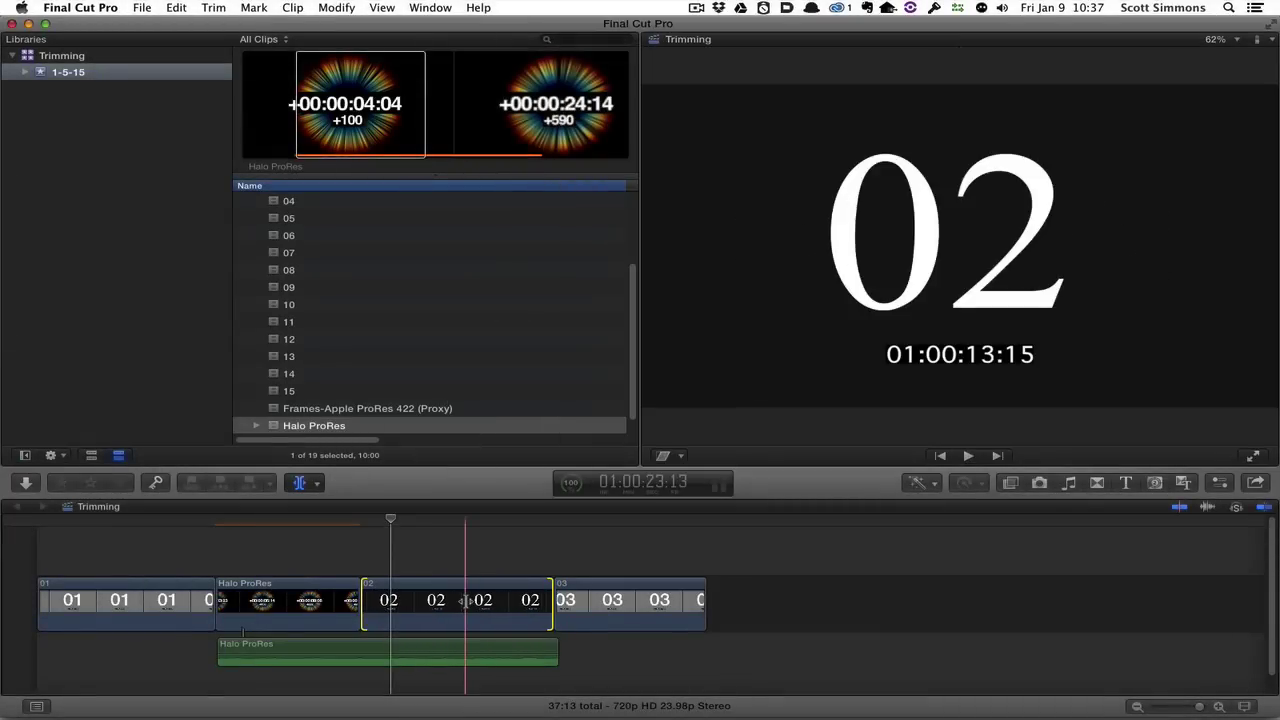
Check the first frame of clip 02, undo its freehand slips and park the playhead on the clip's start
left_click(420, 557)
key("Up")
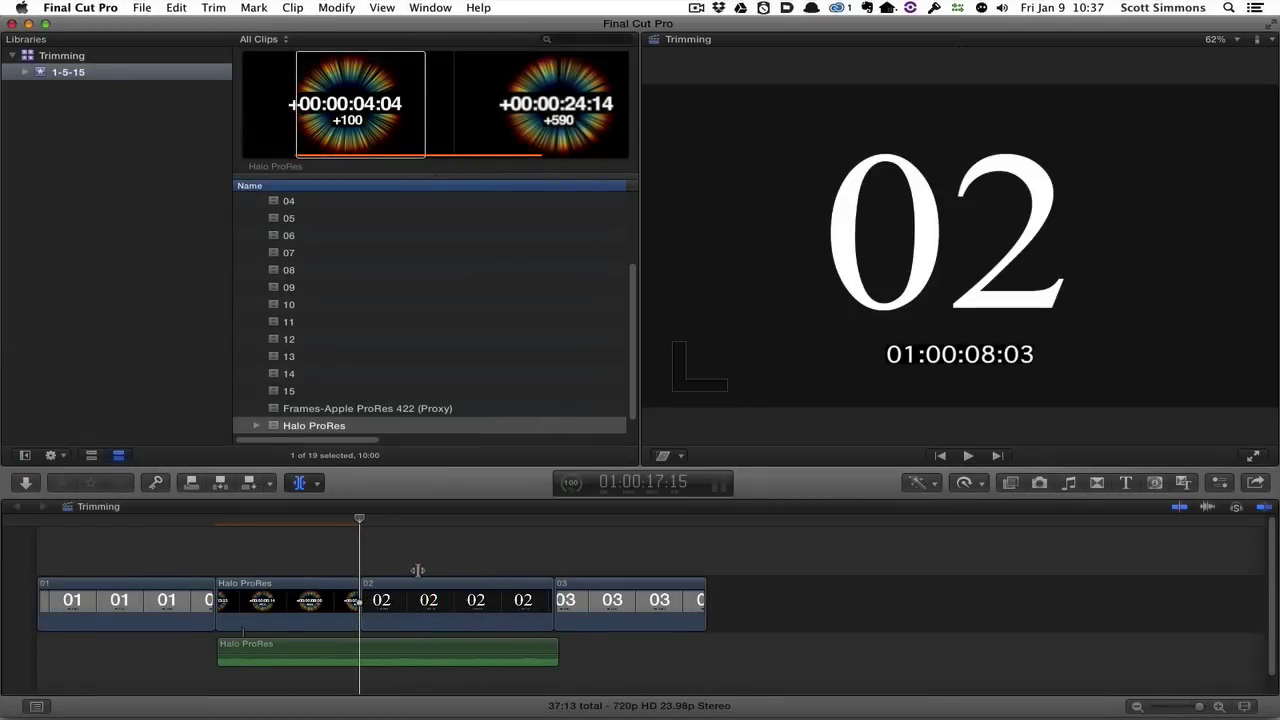
key("super+z")
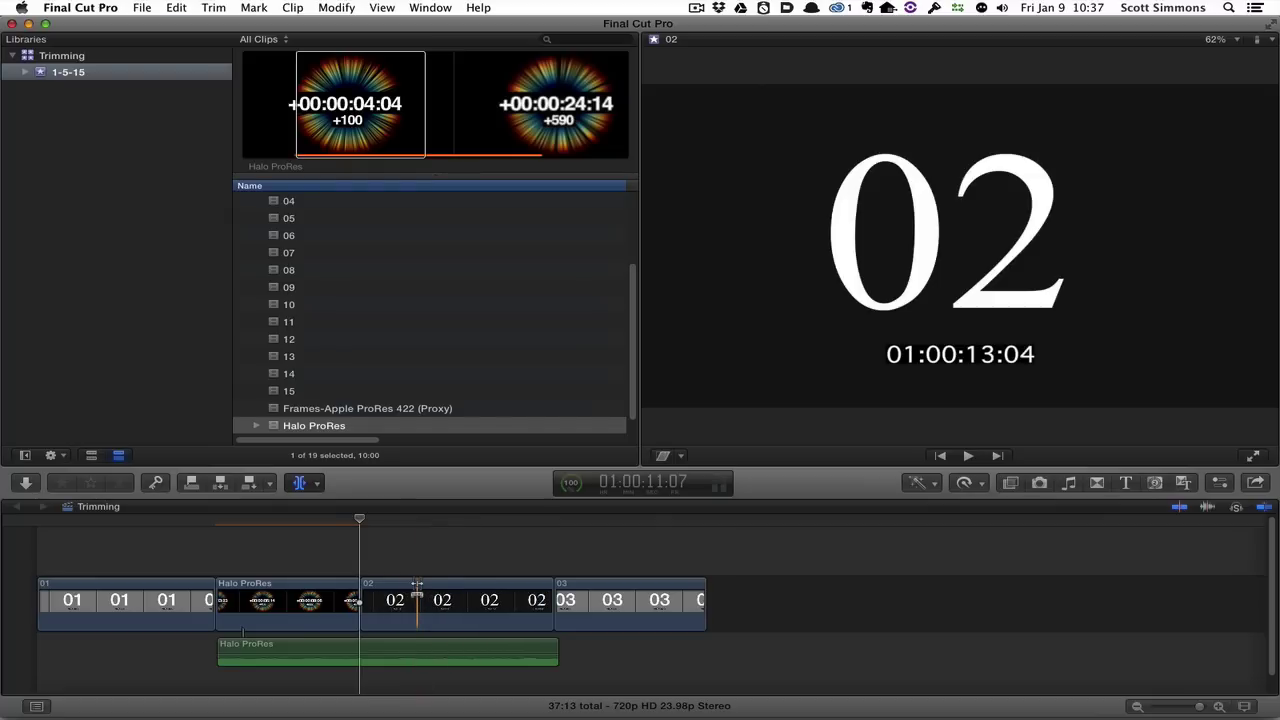
key("Up")
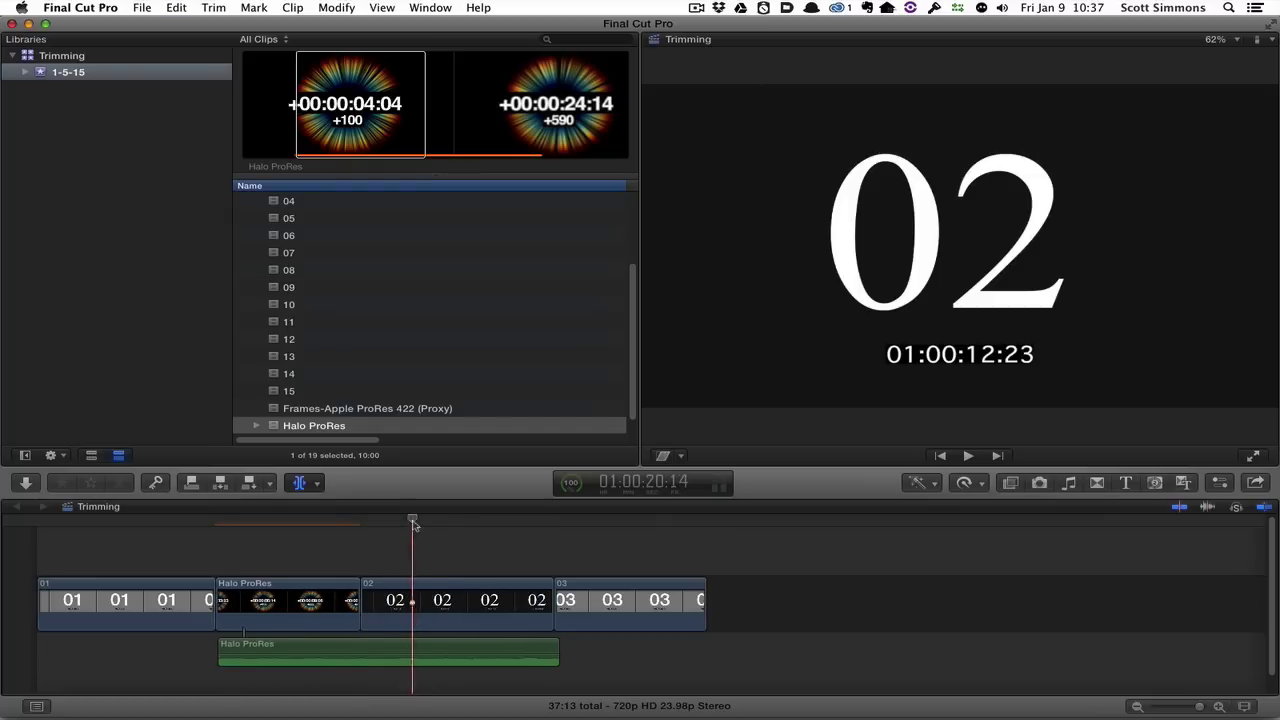
key("Down")
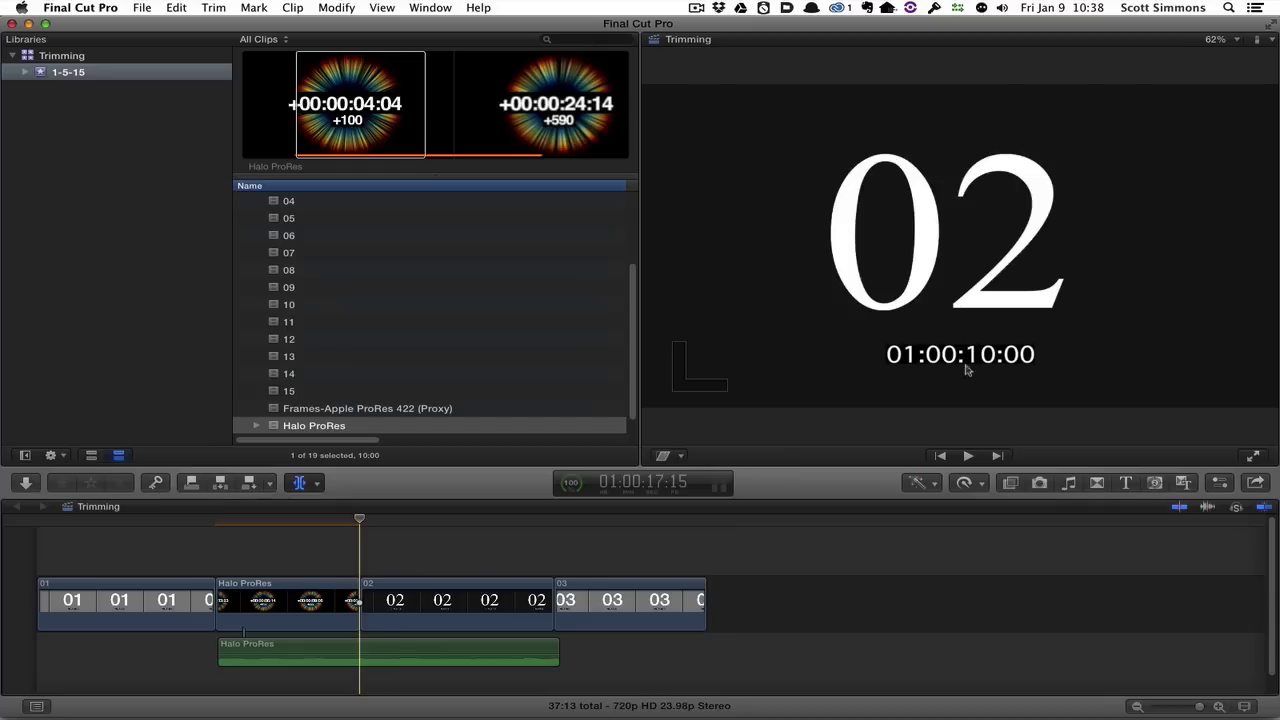
Select clip 02 for slipping and enter a numeric slip of +1:00
left_click(372, 590)
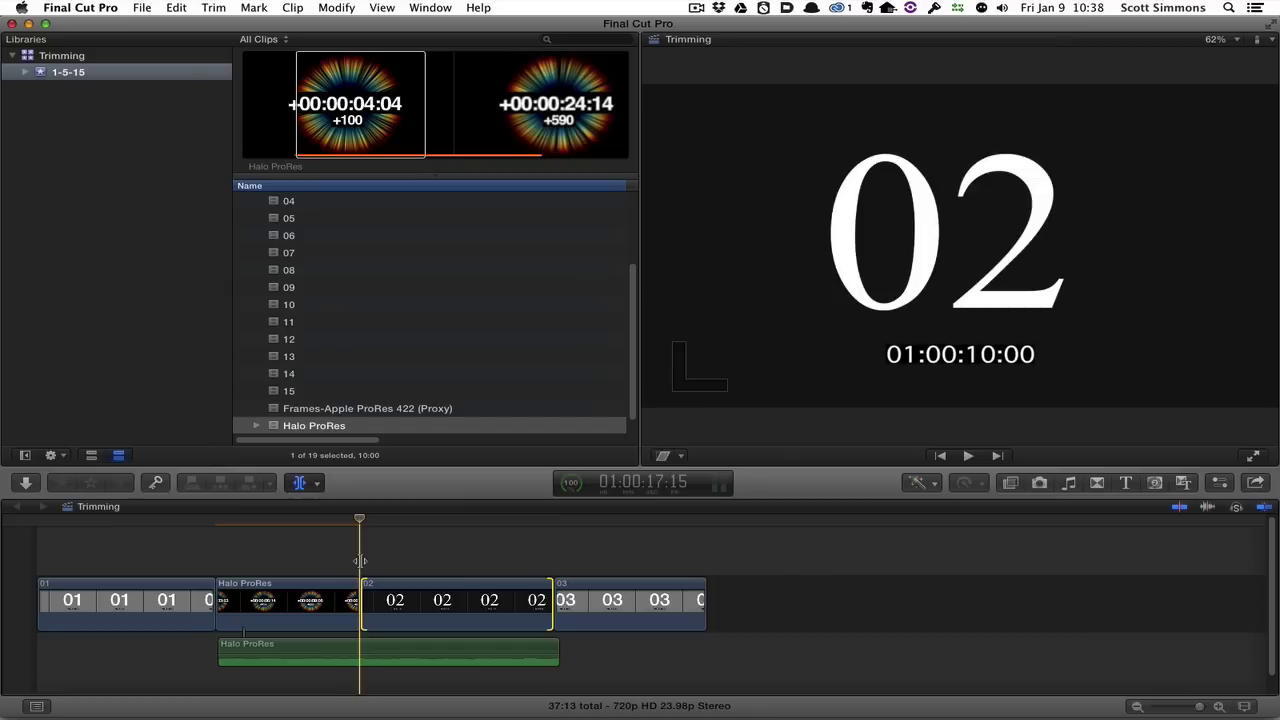
key("plus")
type("100")
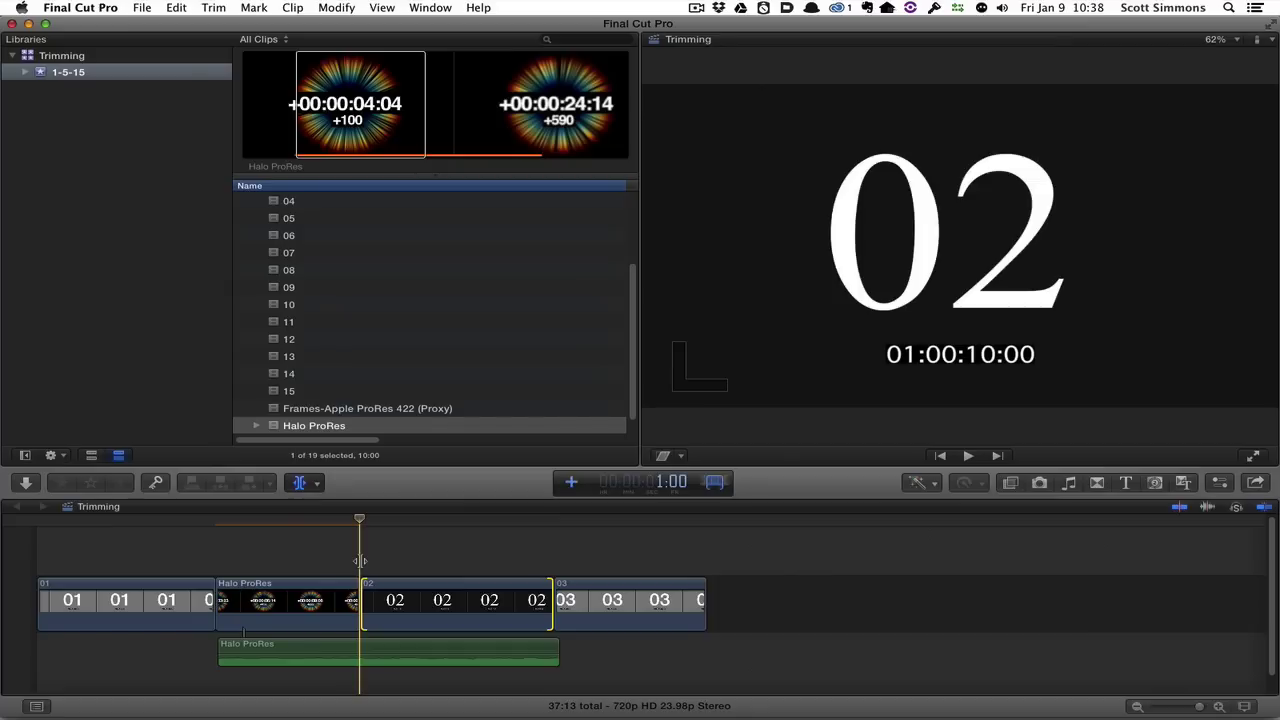
key("Return")
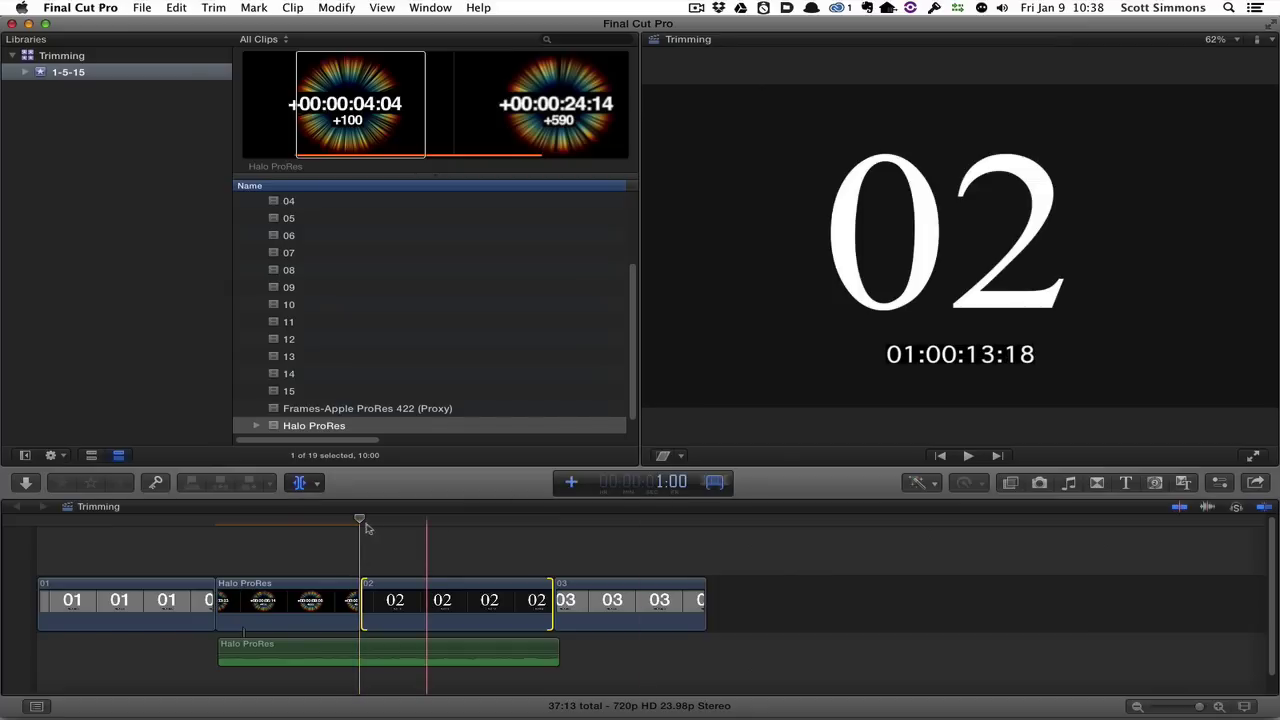
Discard the pending entry, slip clip 02 numerically by +1:00 and undo the slip
key("Escape")
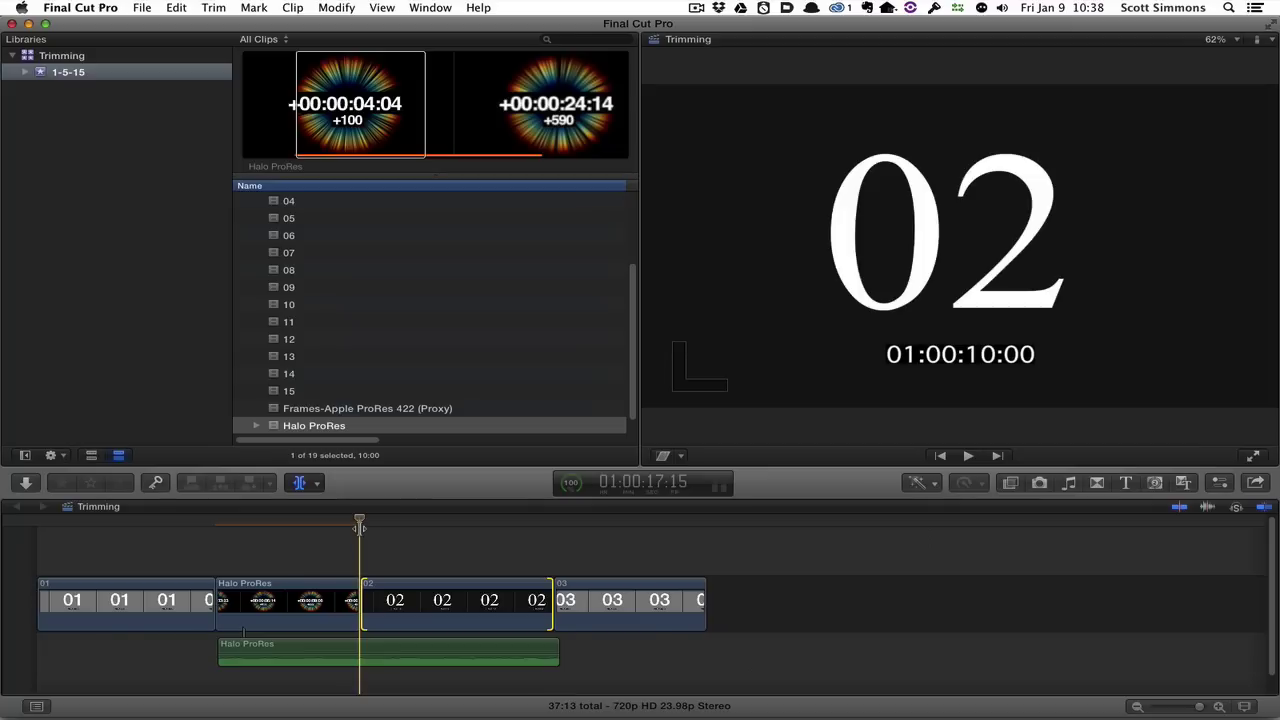
key("plus")
type("100")
key("Return")
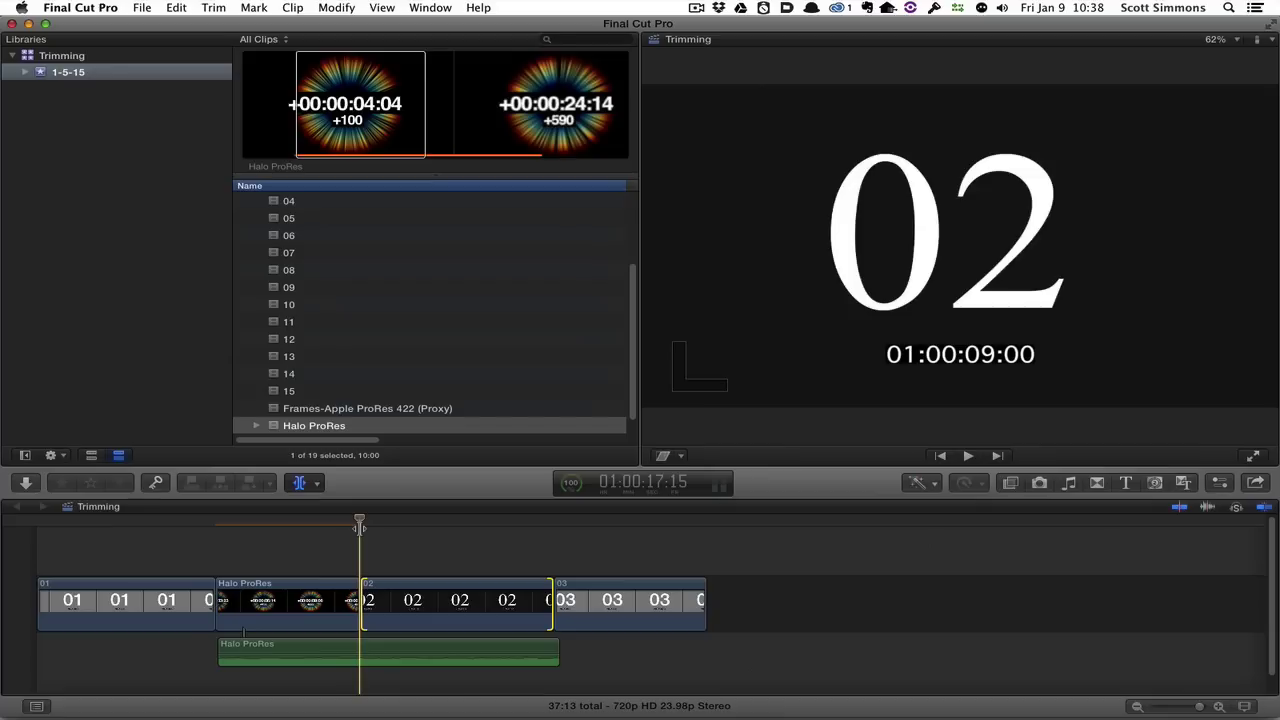
key("super+z")
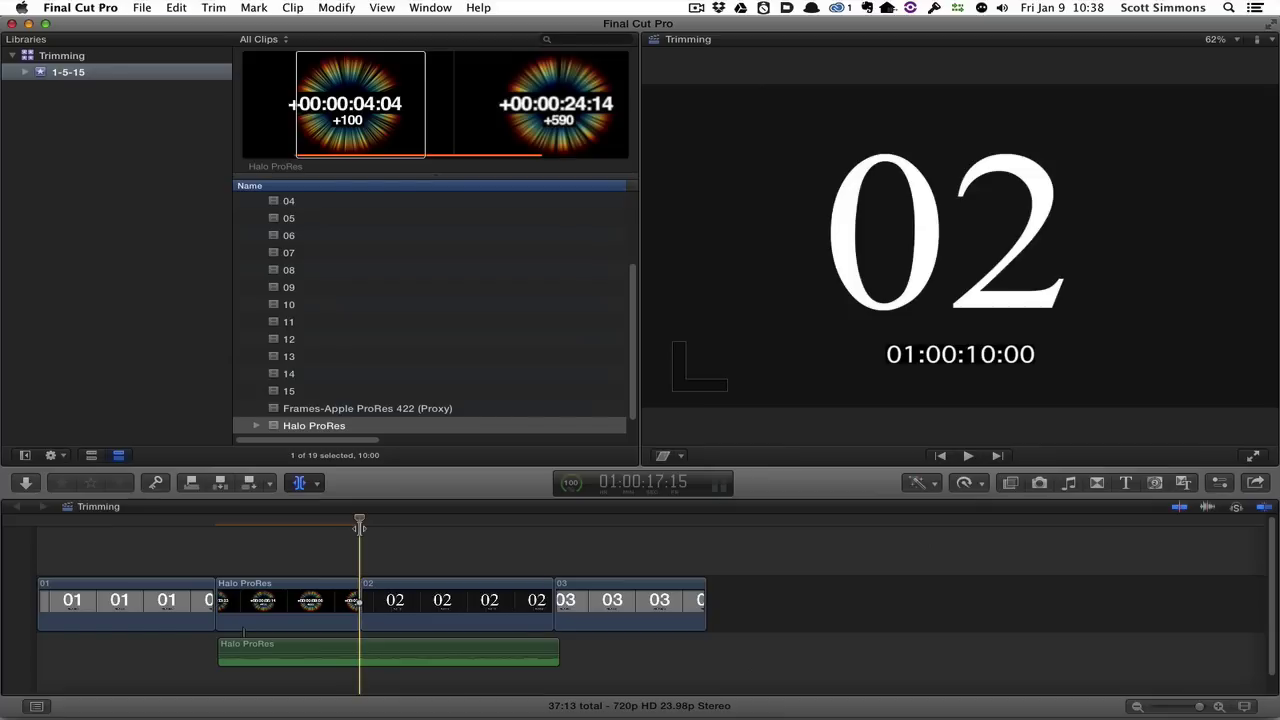
Reselect clip 02 for slipping, slip it numerically by -1:00 and undo the slip
left_click(380, 600)
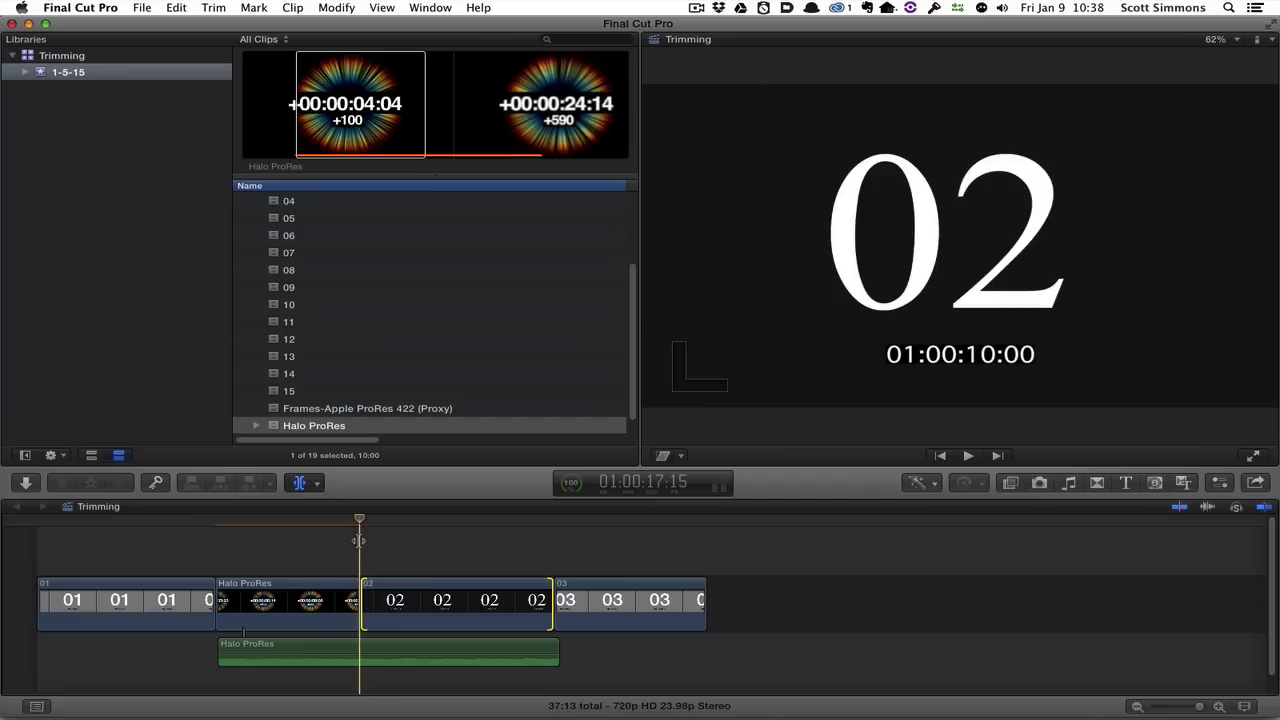
key("minus")
type("100")
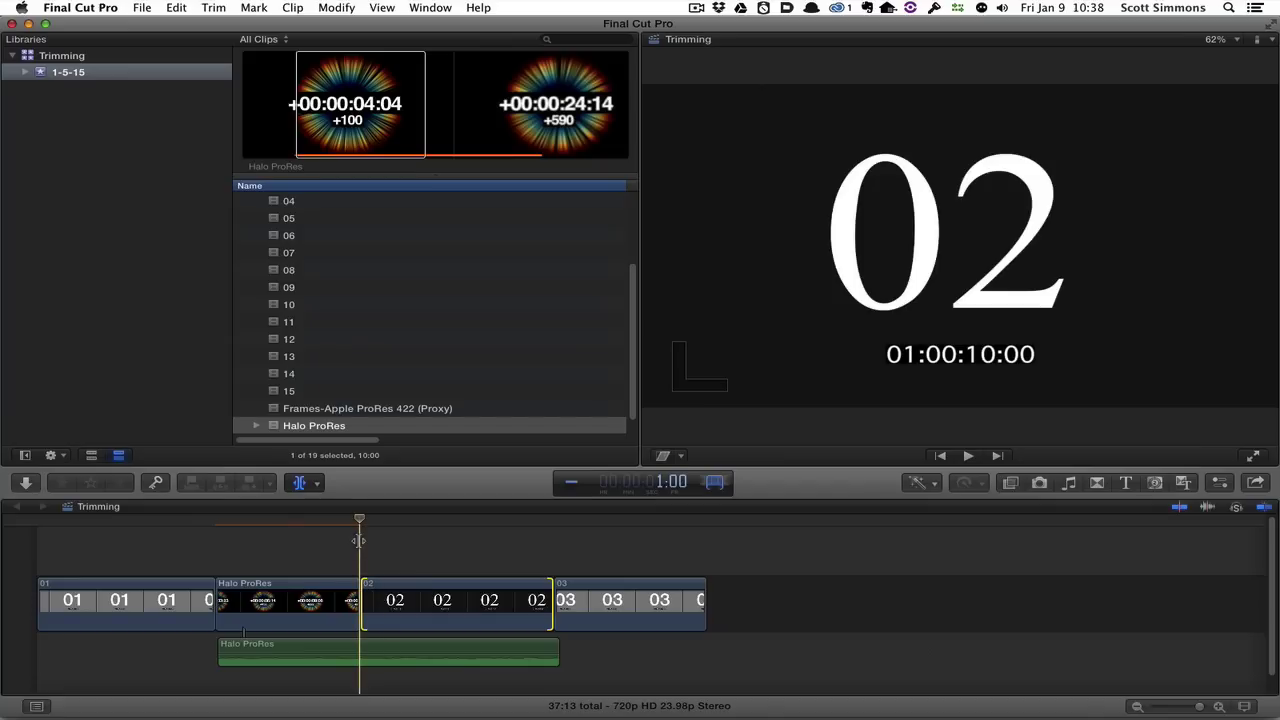
key("Return")
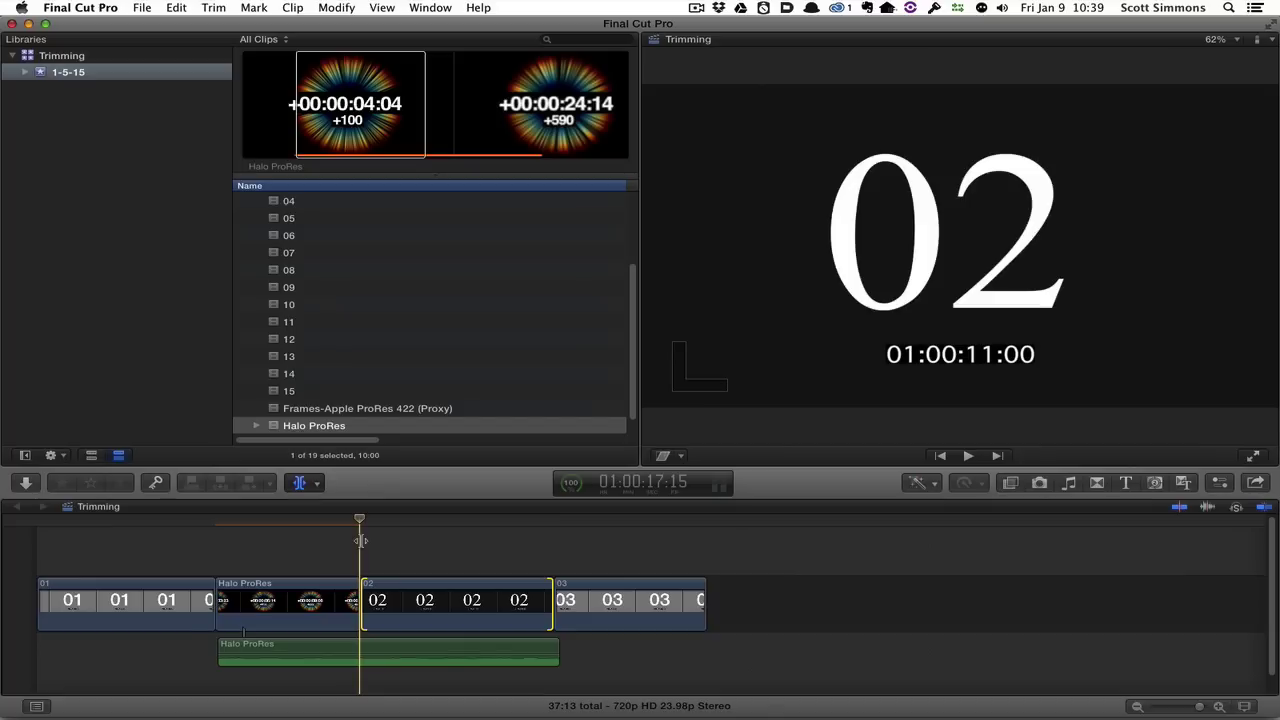
key("super+z")
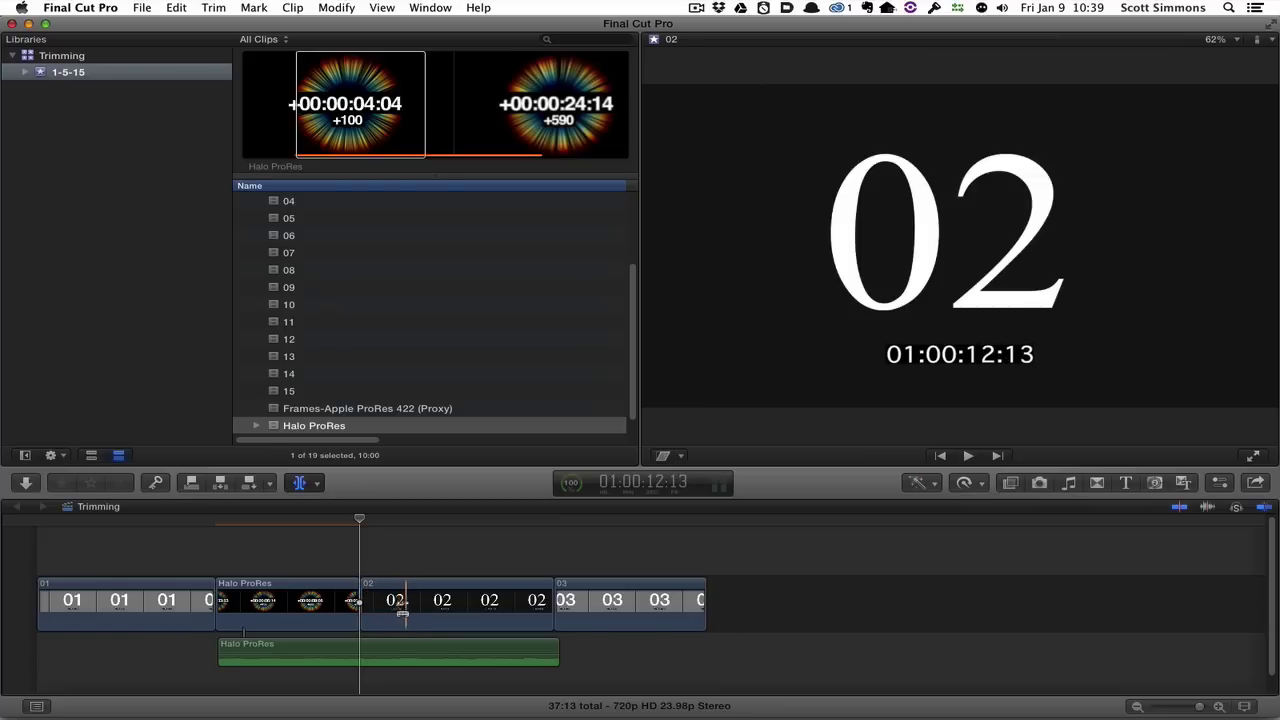
Slip clip 02 freehand, backward by 1:00 and in the other direction, and undo the slips
left_click_drag(380, 600, 361, 600)
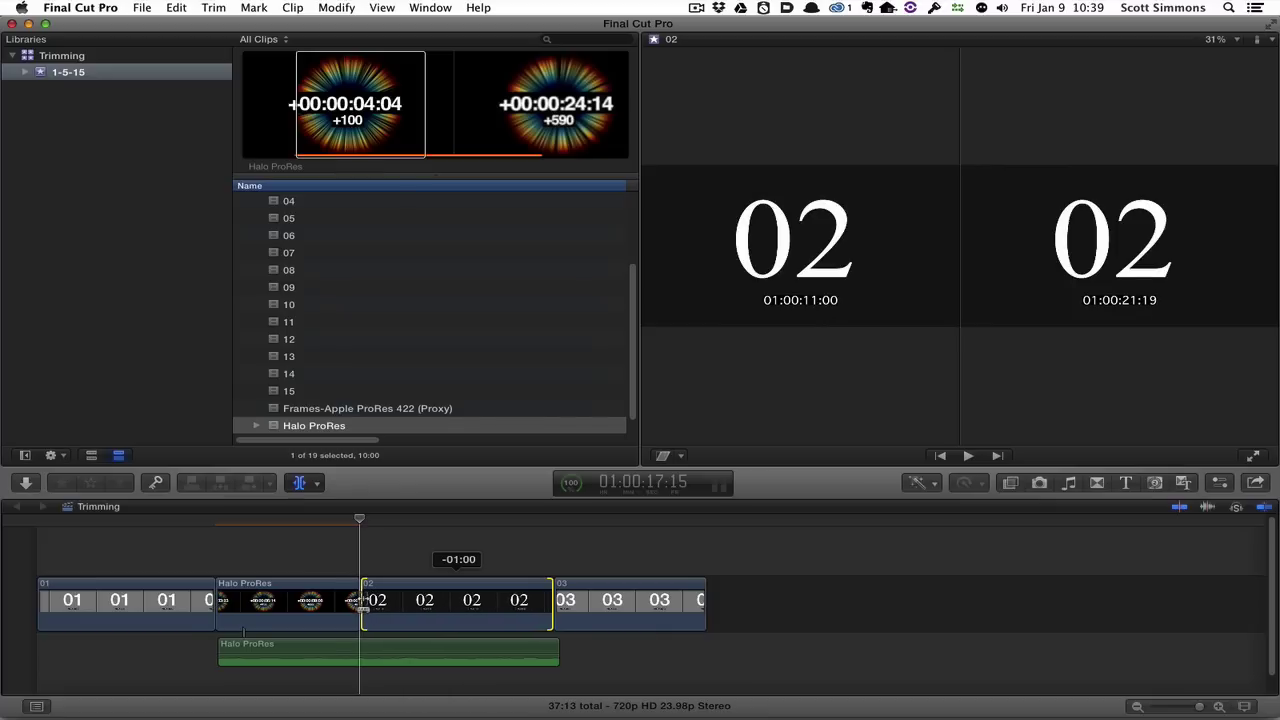
left_click_drag(361, 600, 395, 601)
key("super+z")
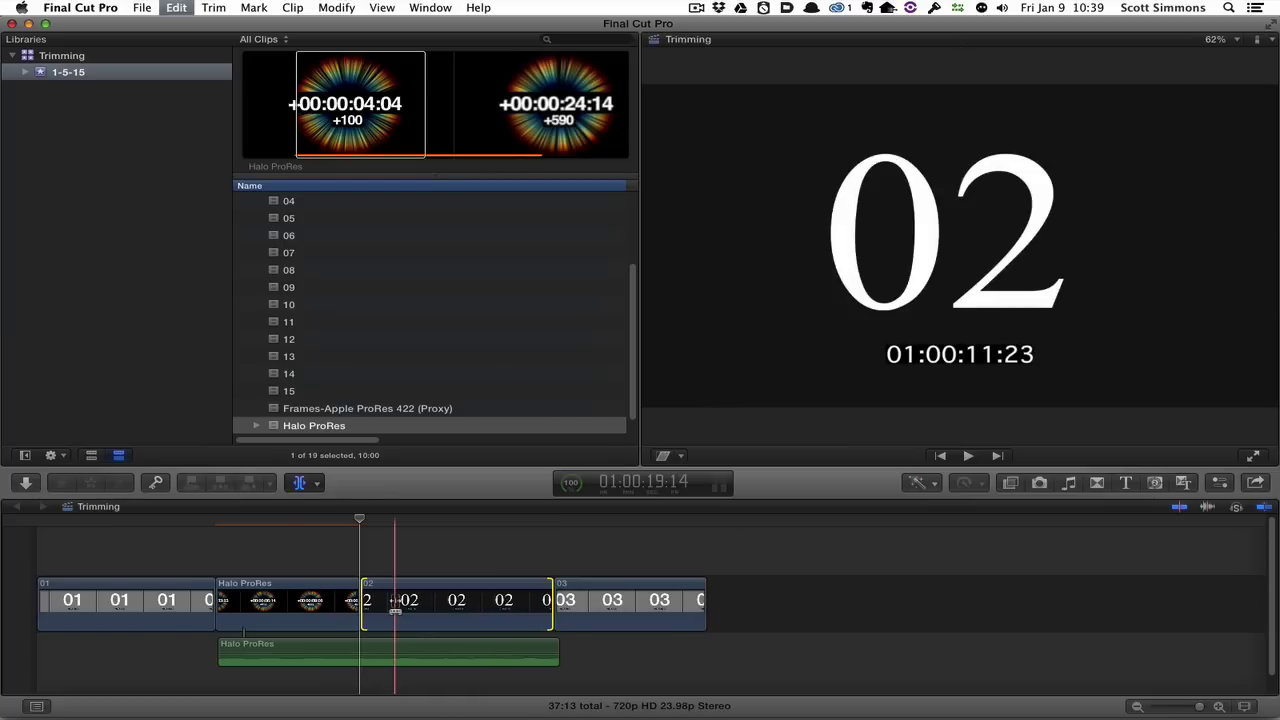
Park the playhead on the start of clip 02 and trim about five frames off the clip's beginning
left_click(363, 552)
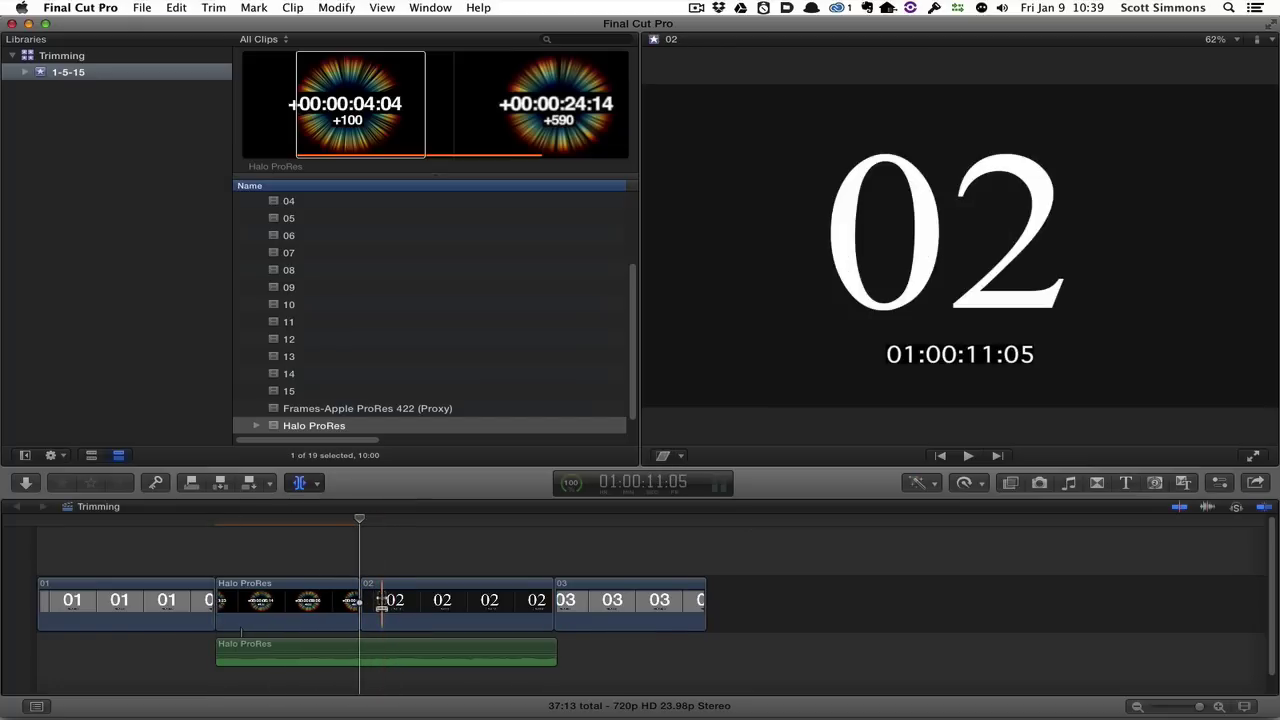
key("shift+/")
left_click(373, 535)
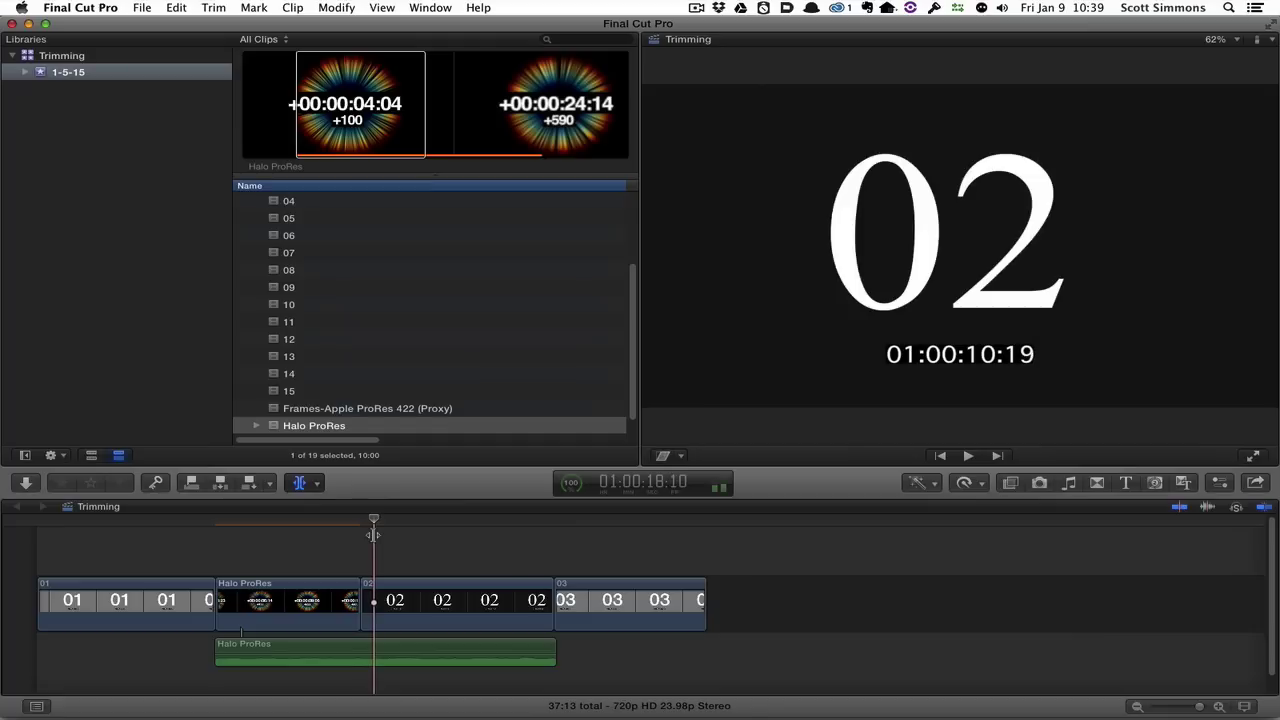
key("Up")
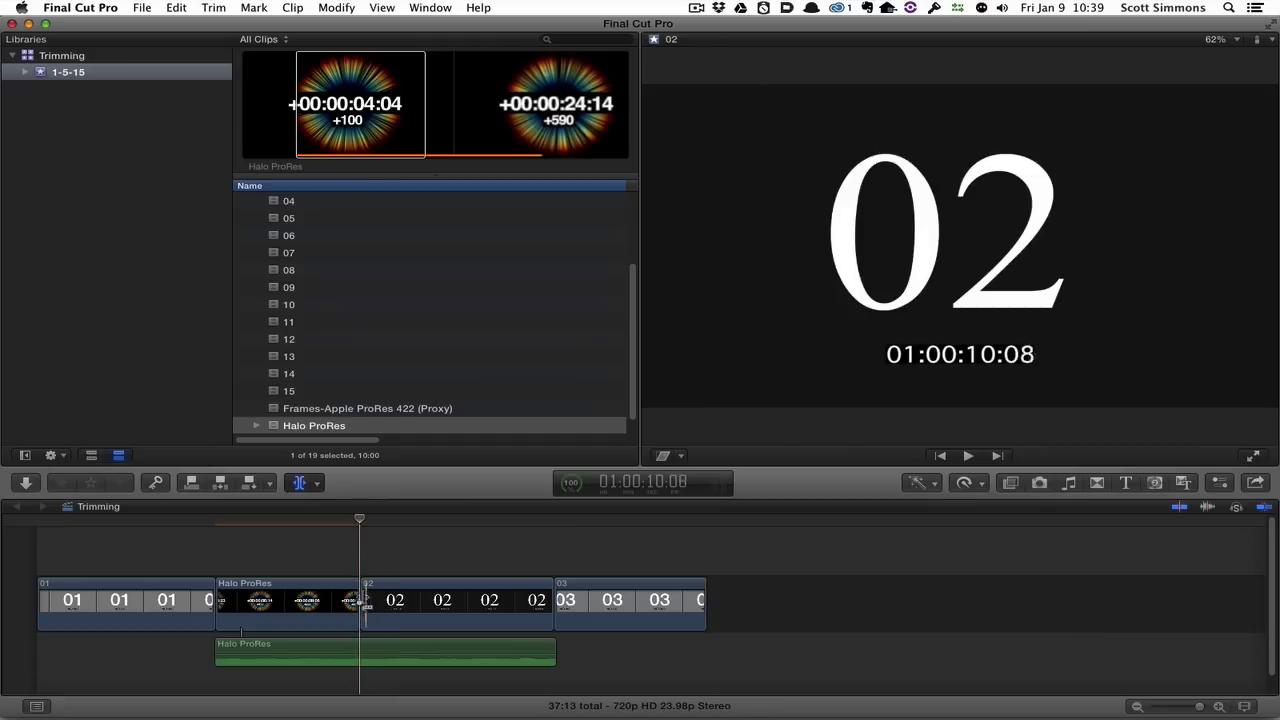
left_click(364, 600)
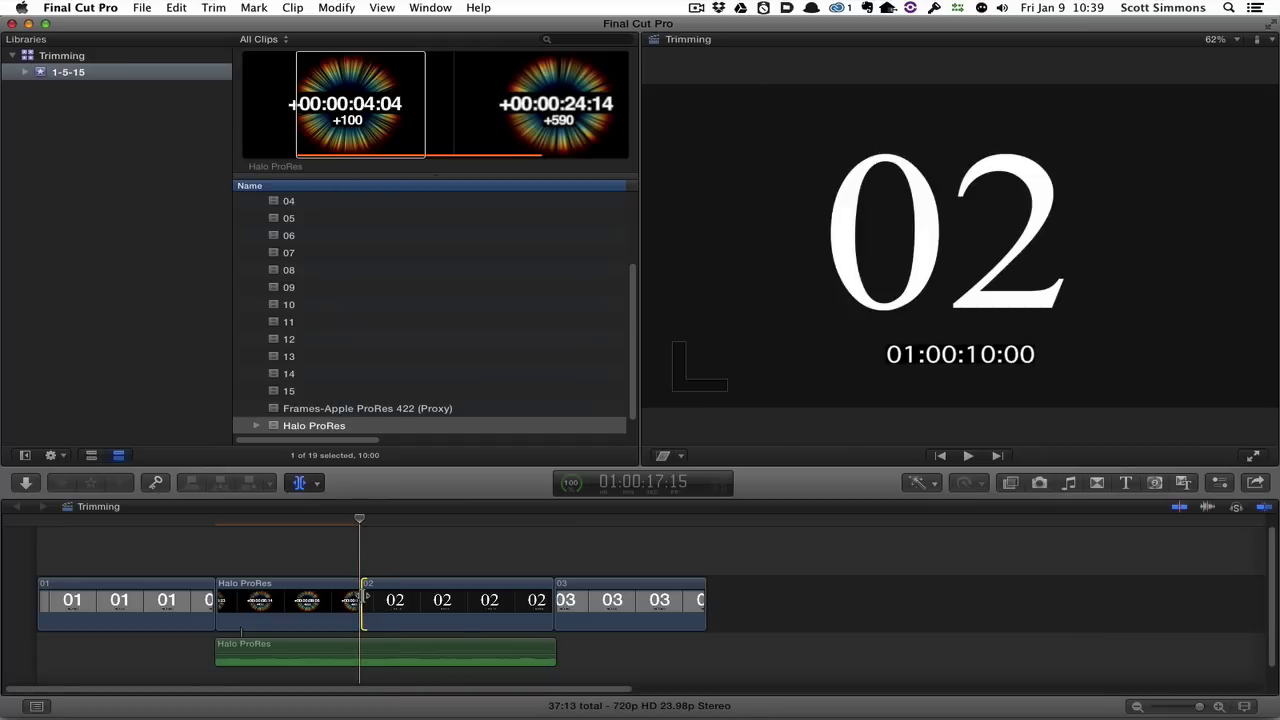
left_click_drag(364, 597, 360, 600)
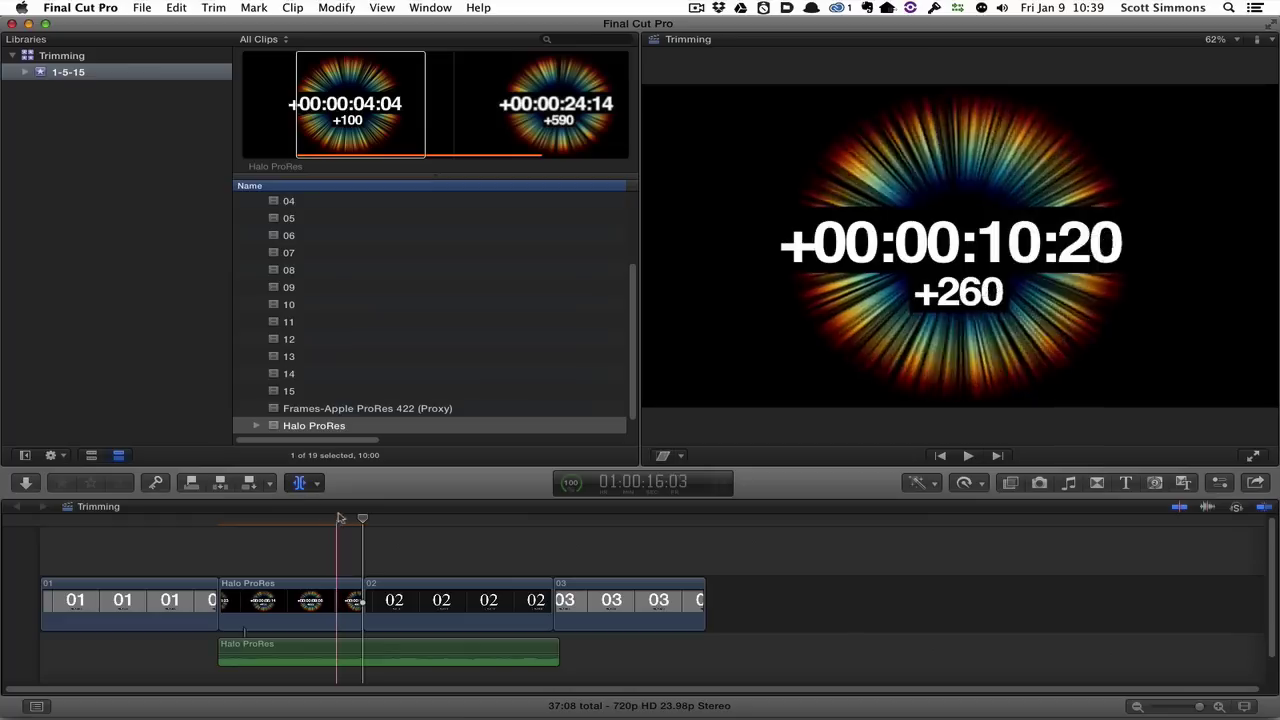
Select clip 02 for slipping, play around its start and nudge its contents in both directions in single-frame steps
left_click(375, 593)
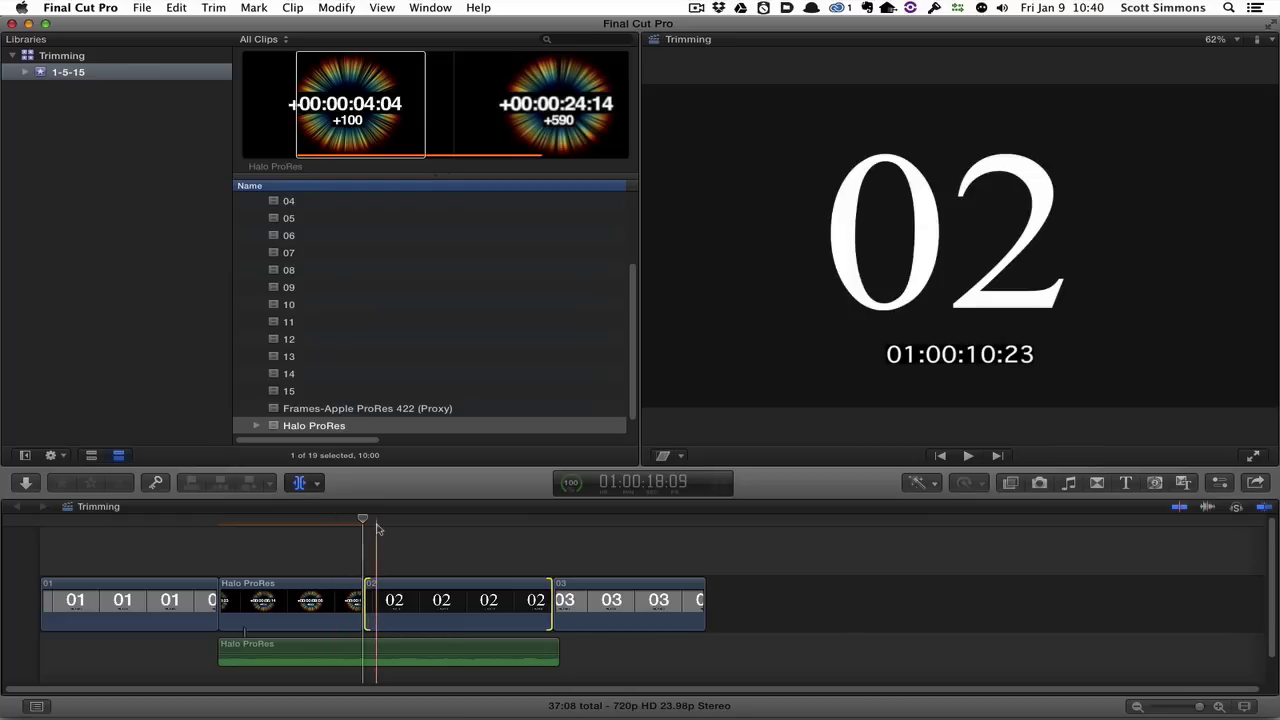
key("shift+slash")
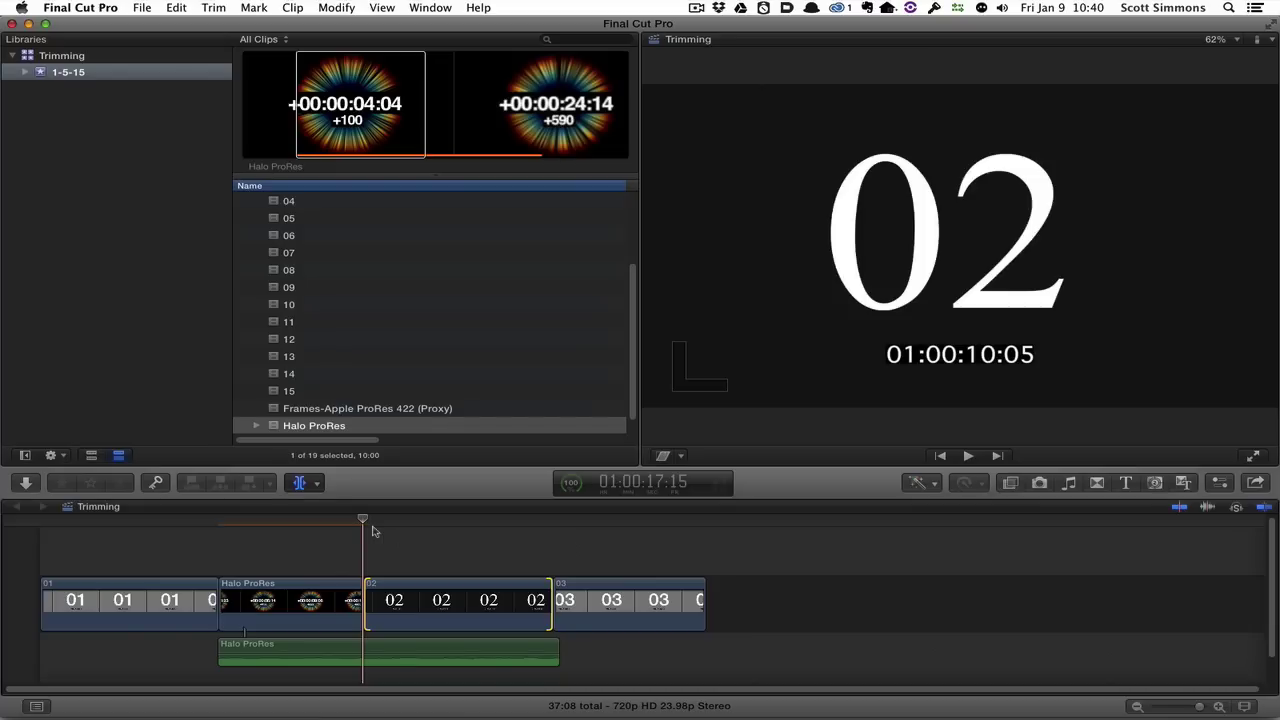
key("comma")
key("comma")
key("comma")
key("period")
key("period")
key("period")
key("period")
key("period")
key("period")
key("comma")
key("comma")
key("comma")
key("comma")
key("comma")
key("period")
key("period")
key("period")
key("period")
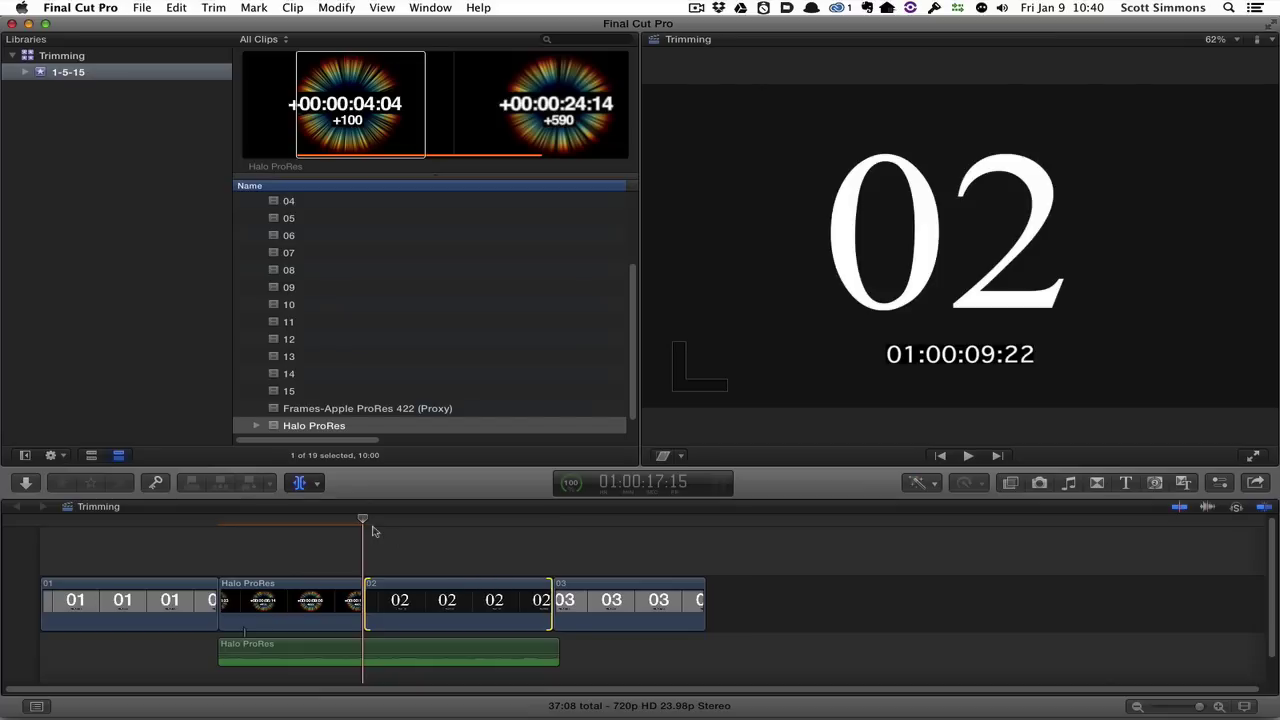
key("comma")
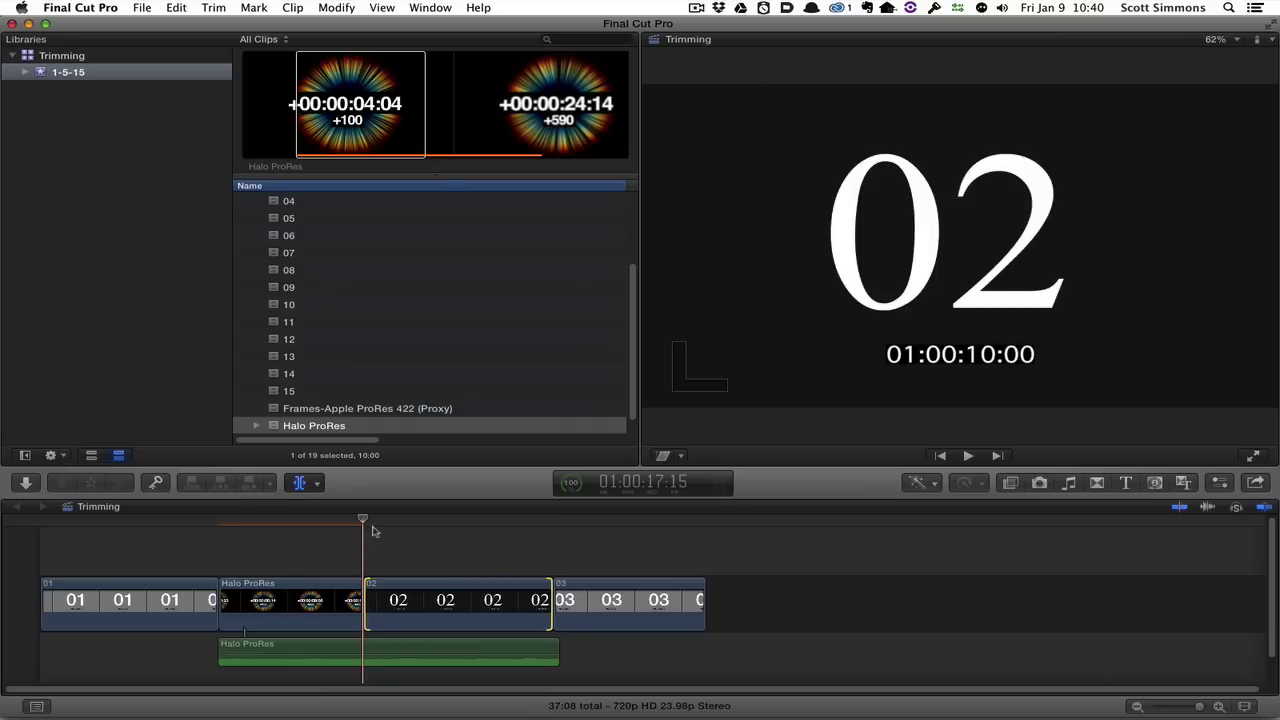
Slip clip 02 by 30 frames toward later source material in ten-frame nudges
key("shift+period")
key("shift+period")
key("shift+period")
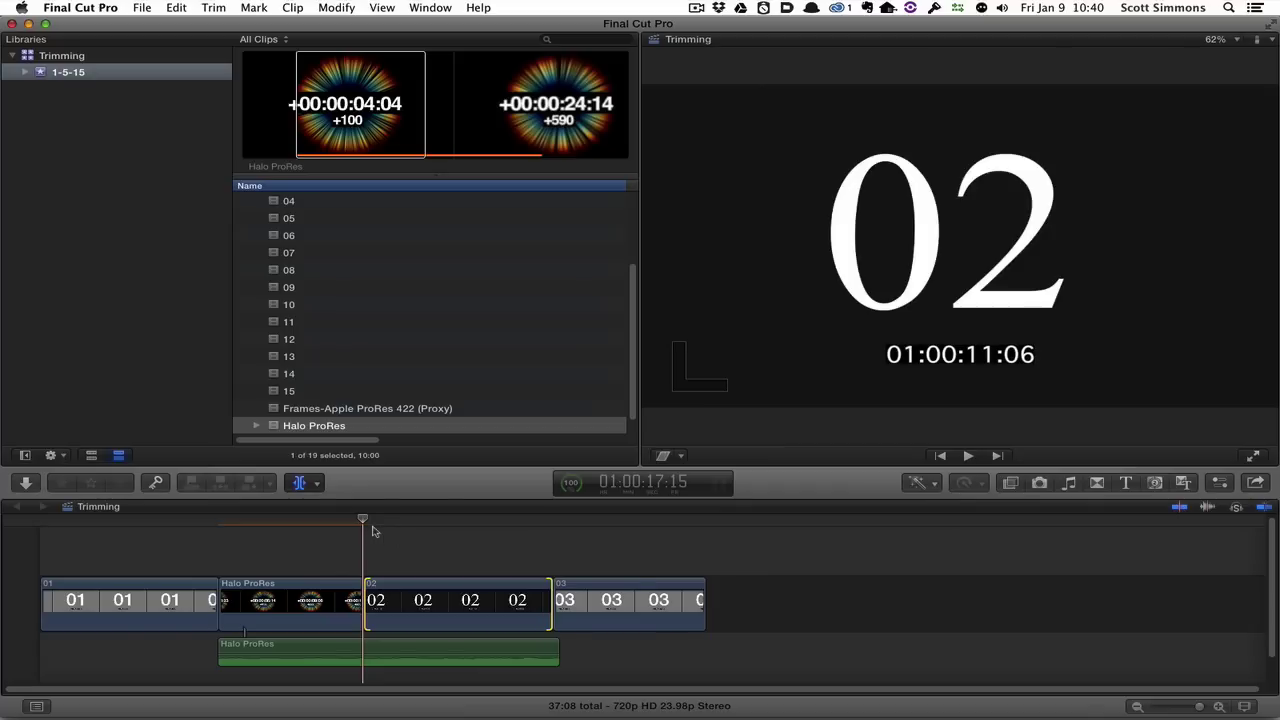
Fine-tune the slip of clip 02 frame by frame in both directions until it starts on source frame 01:00:10:17
key("comma")
key("comma")
key("comma")
key("comma")
key("comma")
key("comma")
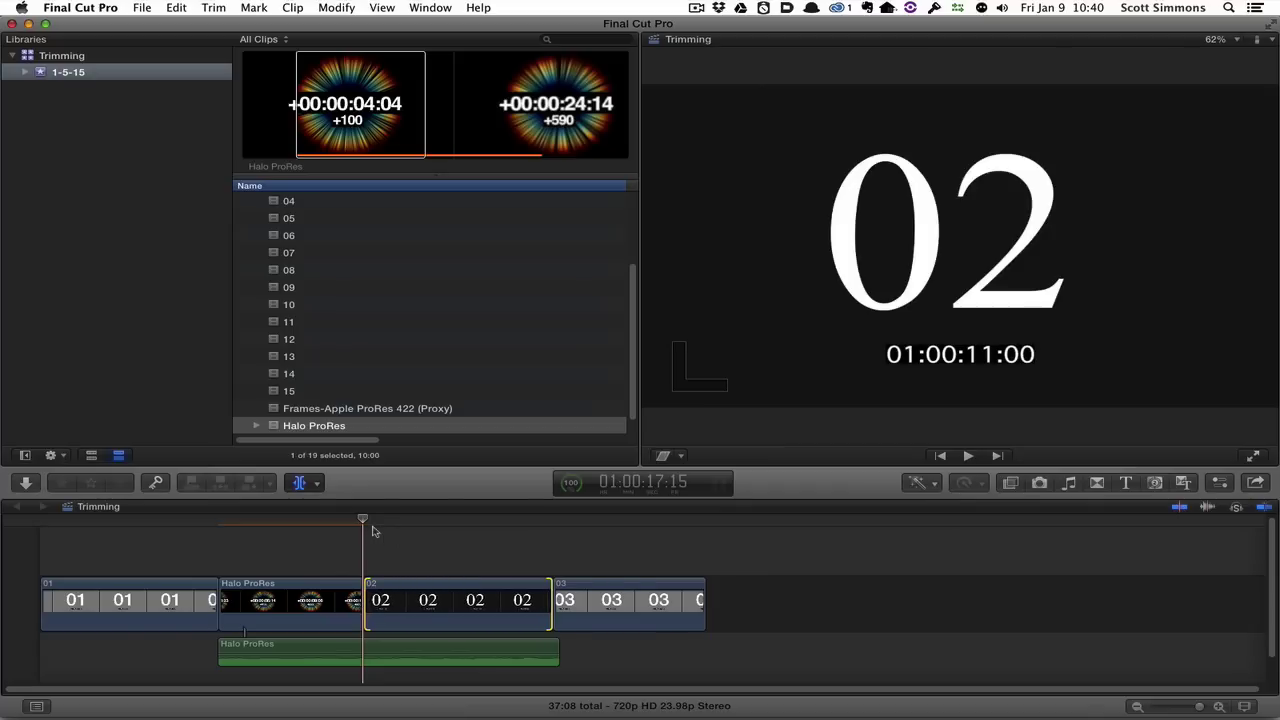
key("comma")
key("comma")
key("period")
key("period")
key("period")
key("period")
key("period")
key("comma")
key("comma")
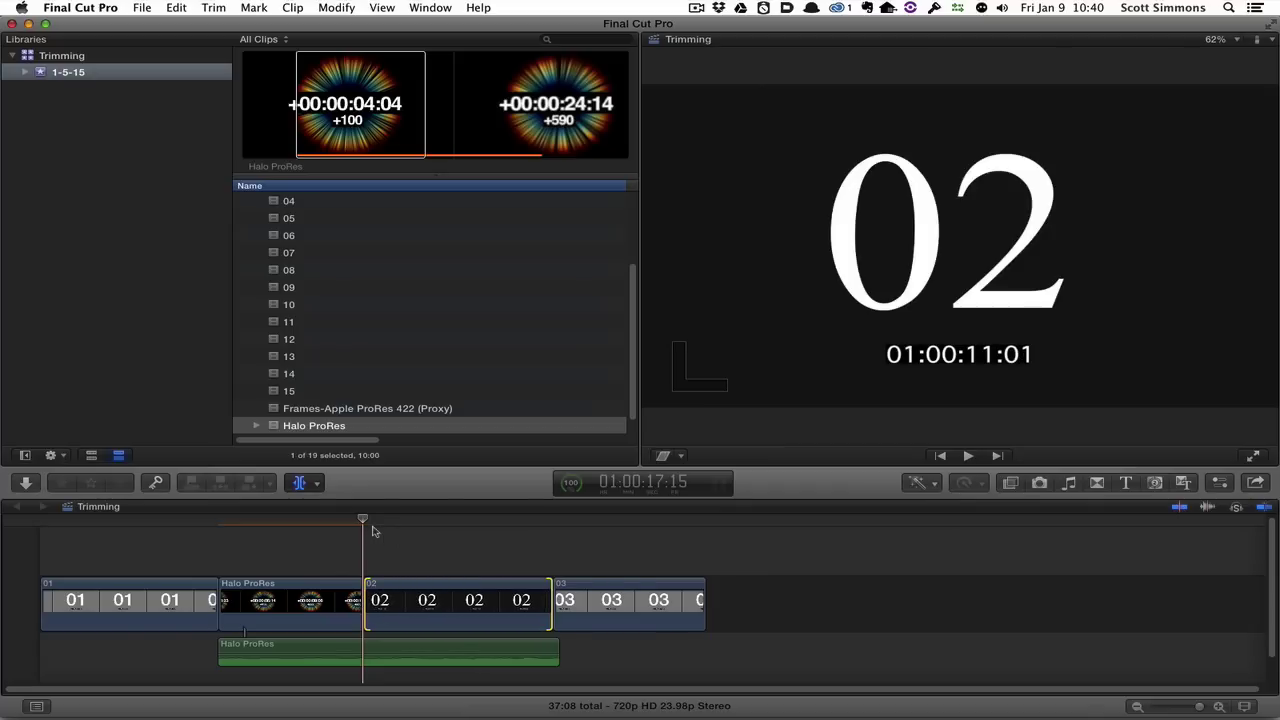
key("comma")
key("period")
key("period")
key("period")
key("comma")
key("comma")
key("comma")
key("comma")
key("comma")
key("comma")
key("period")
key("period")
key("period")
key("period")
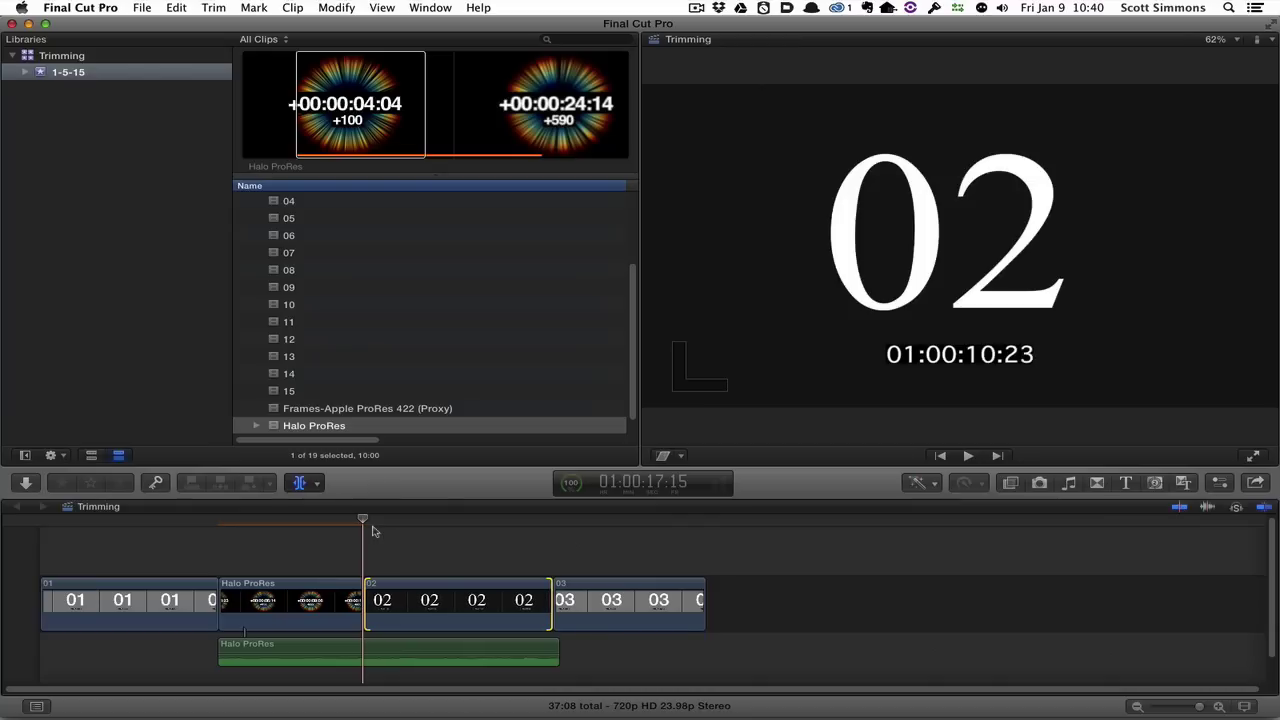
key("comma")
key("comma")
key("comma")
key("comma")
key("comma")
key("comma")
key("comma")
key("comma")
key("comma")
key("comma")
key("comma")
key("comma")
key("comma")
key("comma")
key("comma")
key("comma")
key("comma")
key("comma")
key("comma")
key("comma")
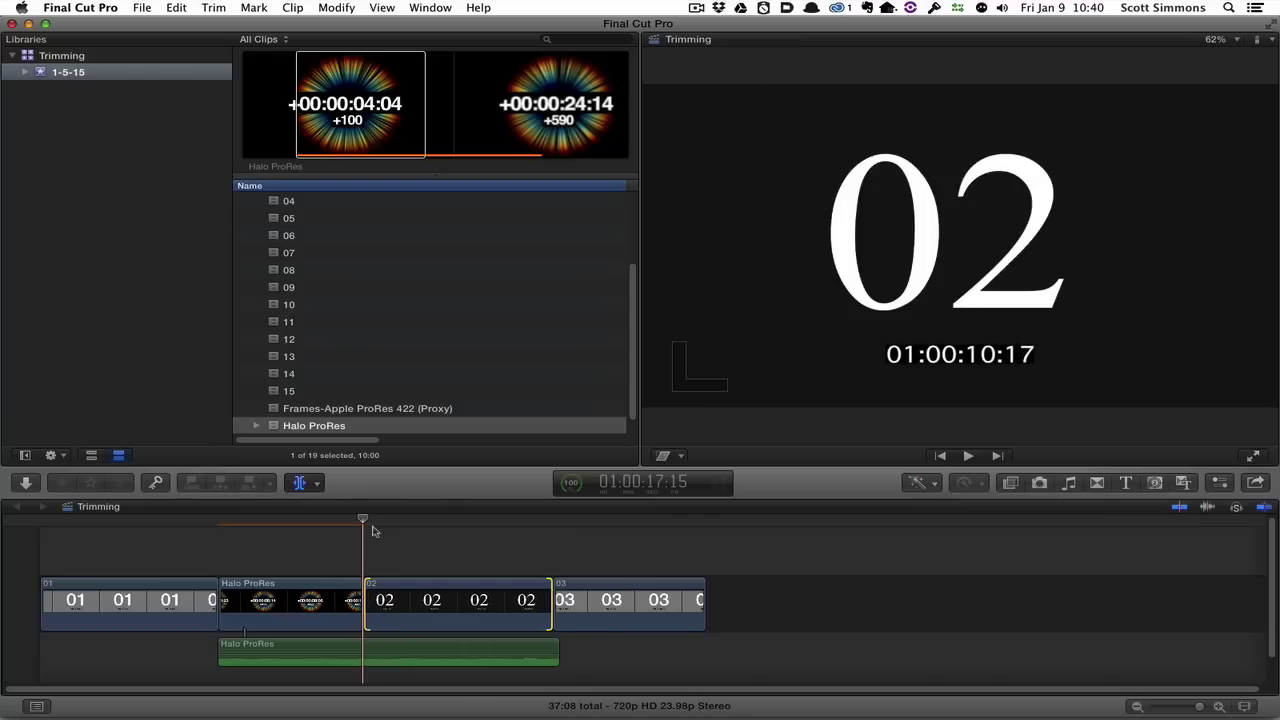
Slip clip 02 in ten-frame nudges in both directions, ending with source frame 01:00:11:21 at its start
key("shift+comma")
key("shift+comma")
key("shift+comma")
key("shift+comma")
key("shift+comma")
key("shift+comma")
key("shift+comma")
key("shift+comma")
key("shift+comma")
key("shift+comma")
key("shift+comma")
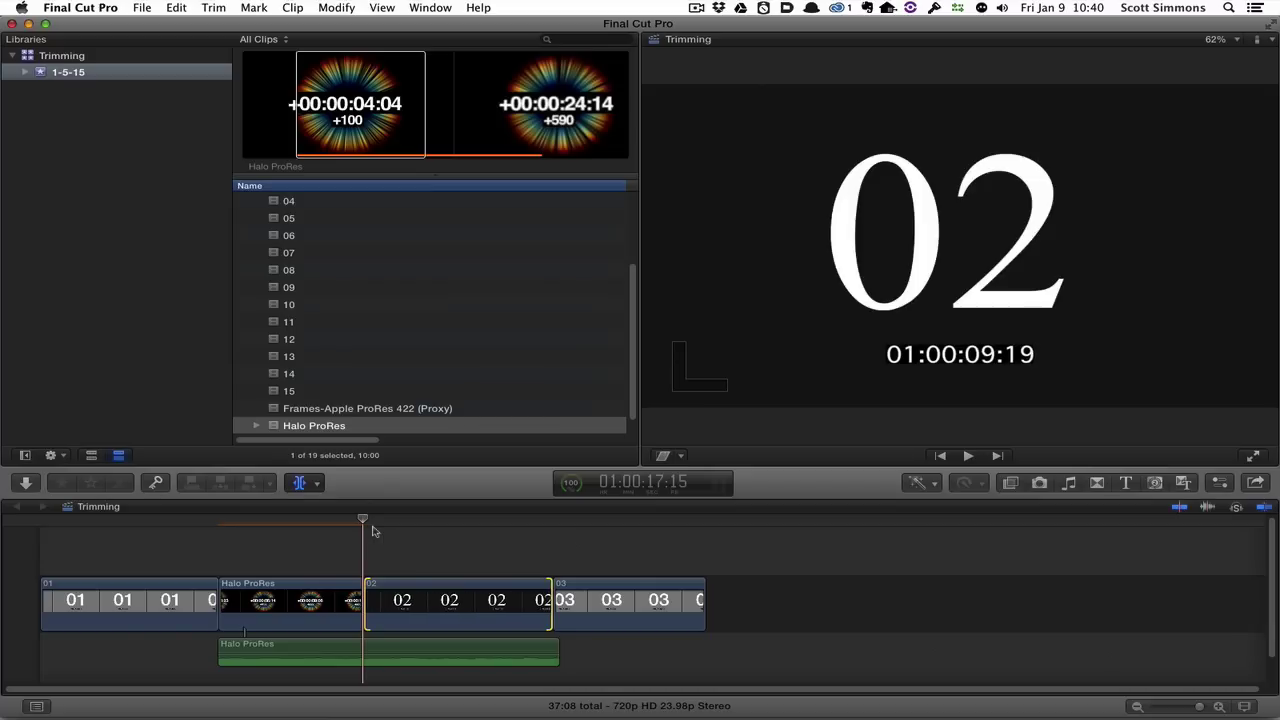
key("shift+period")
key("shift+period")
key("shift+period")
key("shift+period")
key("shift+period")
key("shift+period")
key("shift+period")
key("shift+period")
key("shift+period")
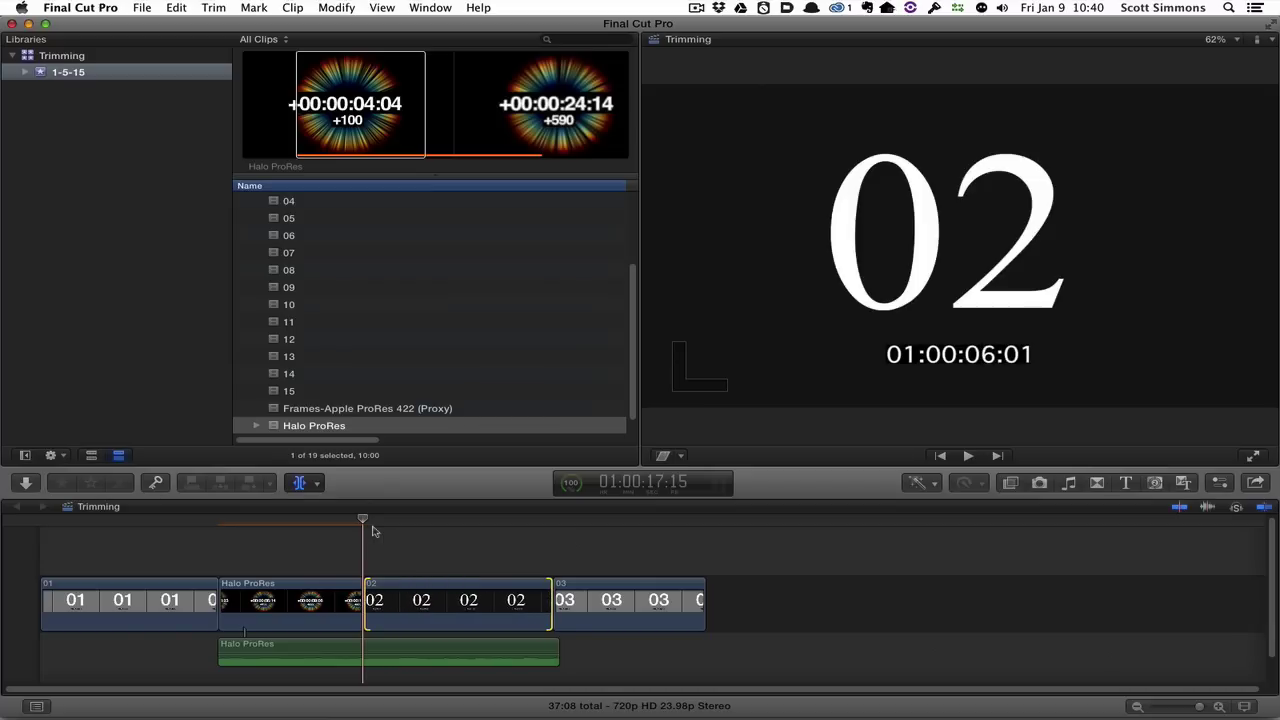
key("shift+period")
key("shift+period")
key("shift+period")
key("shift+period")
key("shift+period")
key("shift+period")
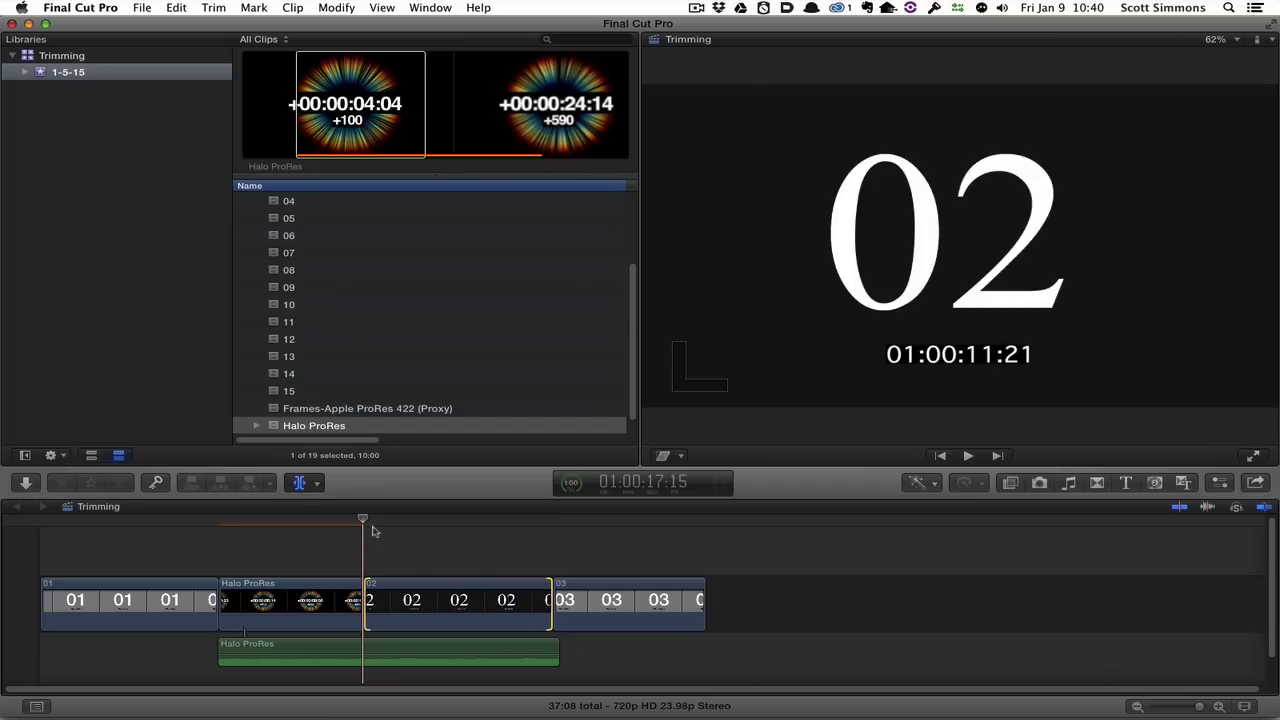
Slip clip 02 toward earlier source material in single-frame nudges until it starts on source frame 01:00:10:08
key("comma")
key("comma")
key("comma")
key("comma")
key("comma")
key("comma")
key("comma")
key("comma")
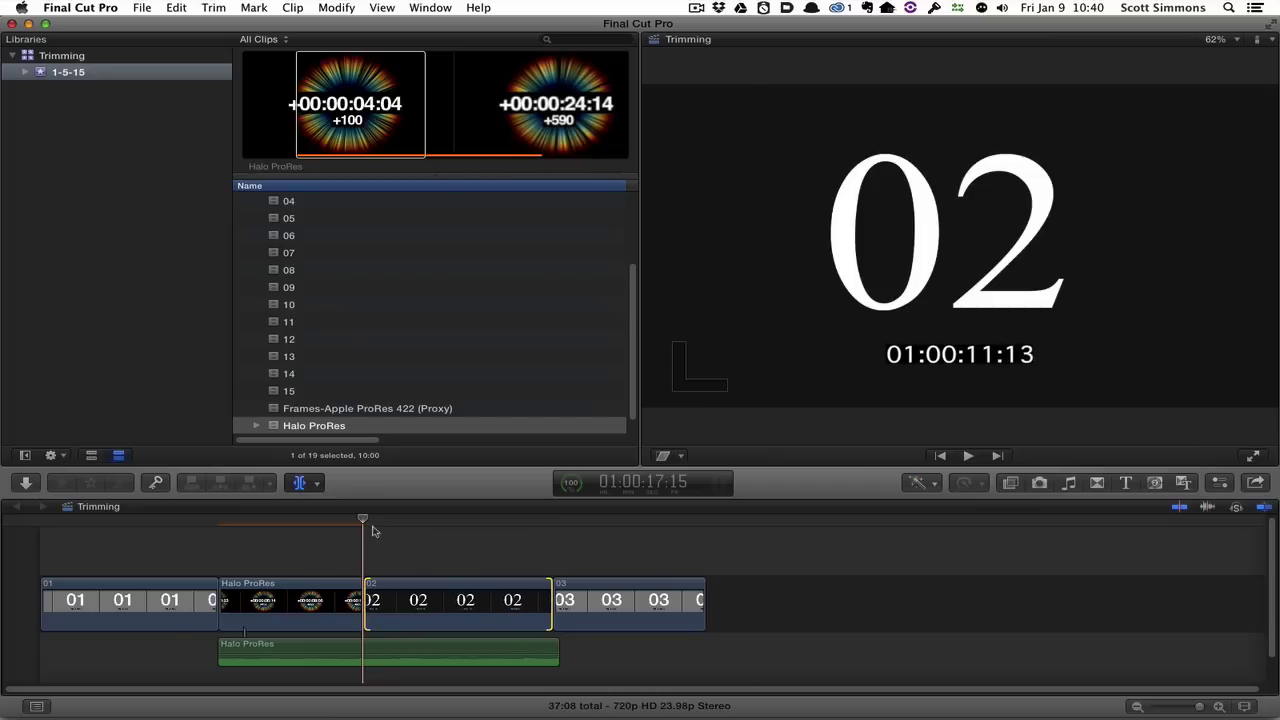
key("comma")
key("comma")
key("comma")
key("comma")
key("comma")
key("comma")
key("comma")
key("comma")
key("comma")
key("comma")
key("comma")
key("comma")
key("comma")
key("comma")
key("comma")
key("comma")
key("comma")
key("comma")
key("comma")
key("comma")
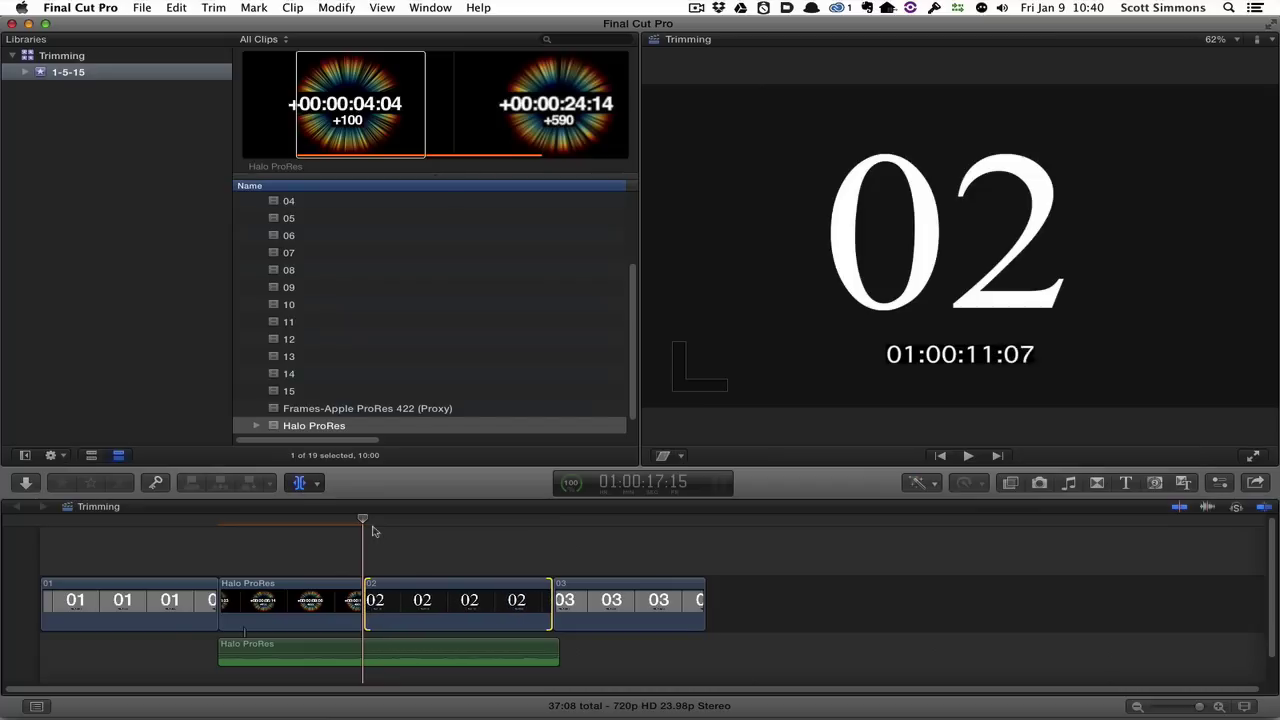
key("comma")
key("comma")
key("comma")
key("comma")
key("comma")
key("comma")
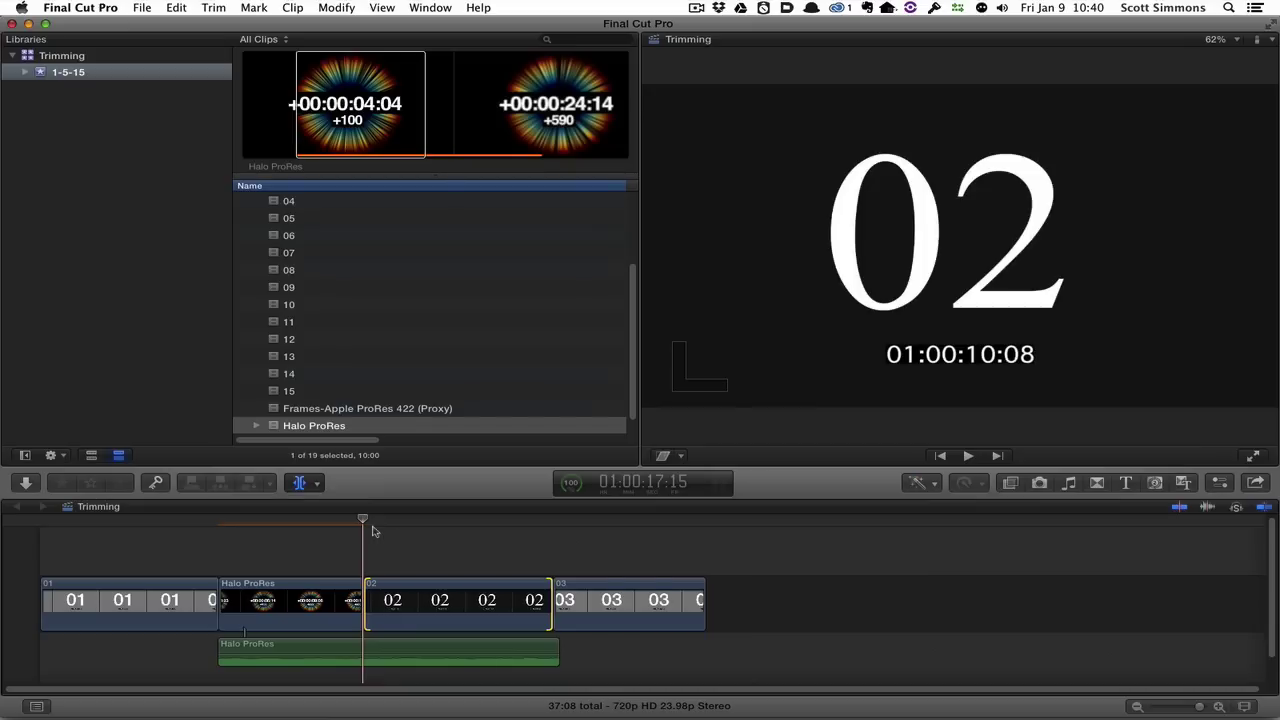
mouse_move(392, 602)
left_mouse_down()
mouse_move(419, 603)
mouse_move(389, 600)
left_mouse_up()
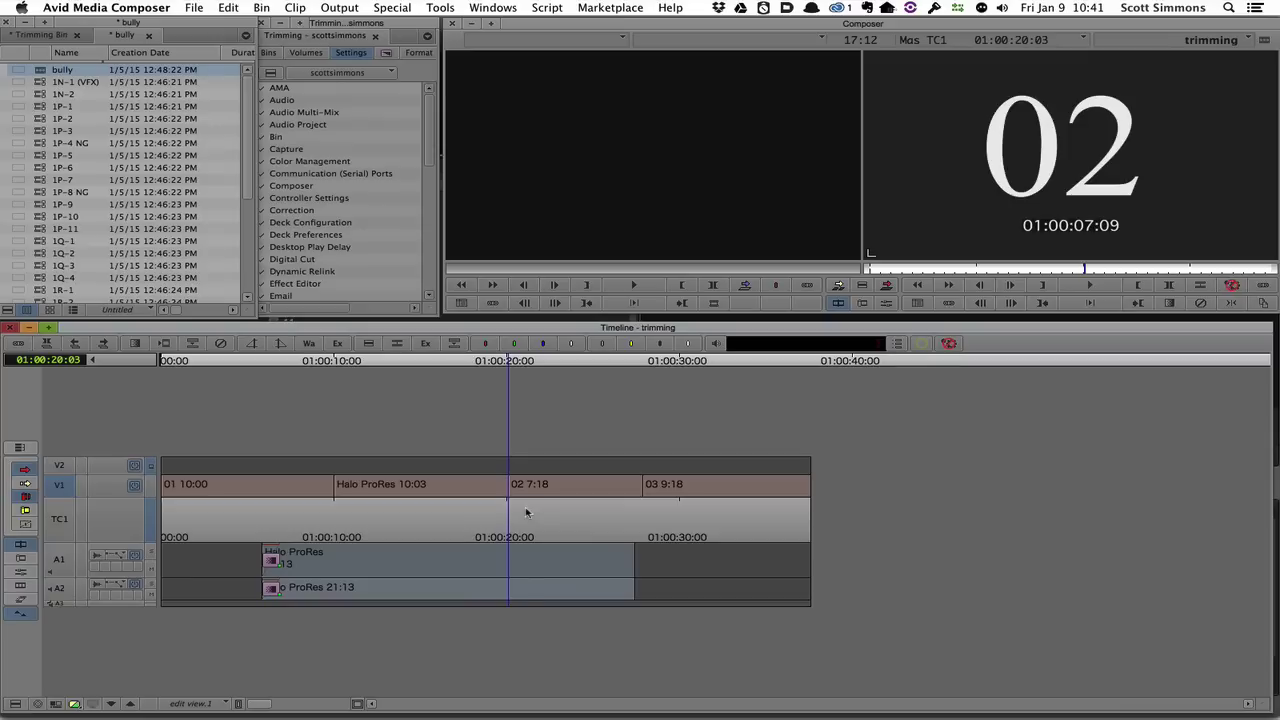
In Avid Media Composer, put clip 02 on V1 into slip trimming, run the slip forward with shuttle playback and stop it
left_click(59, 488)
left_click(521, 488)
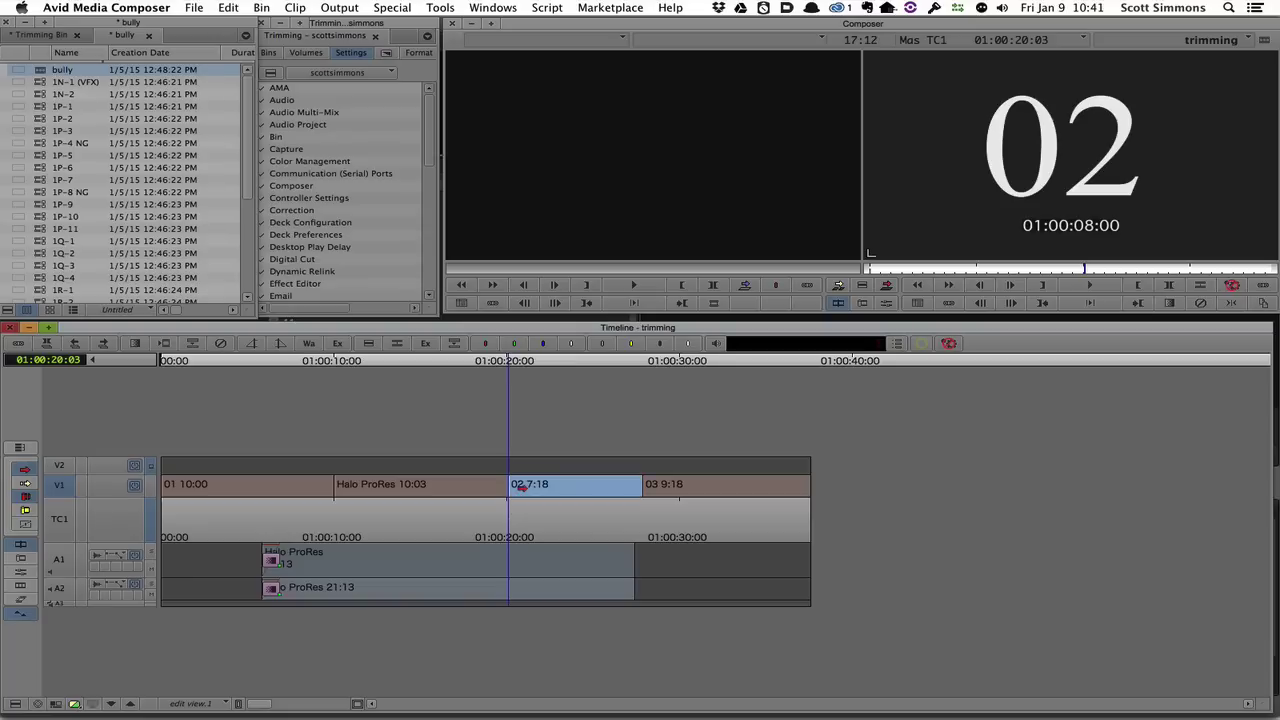
double_click(521, 488)
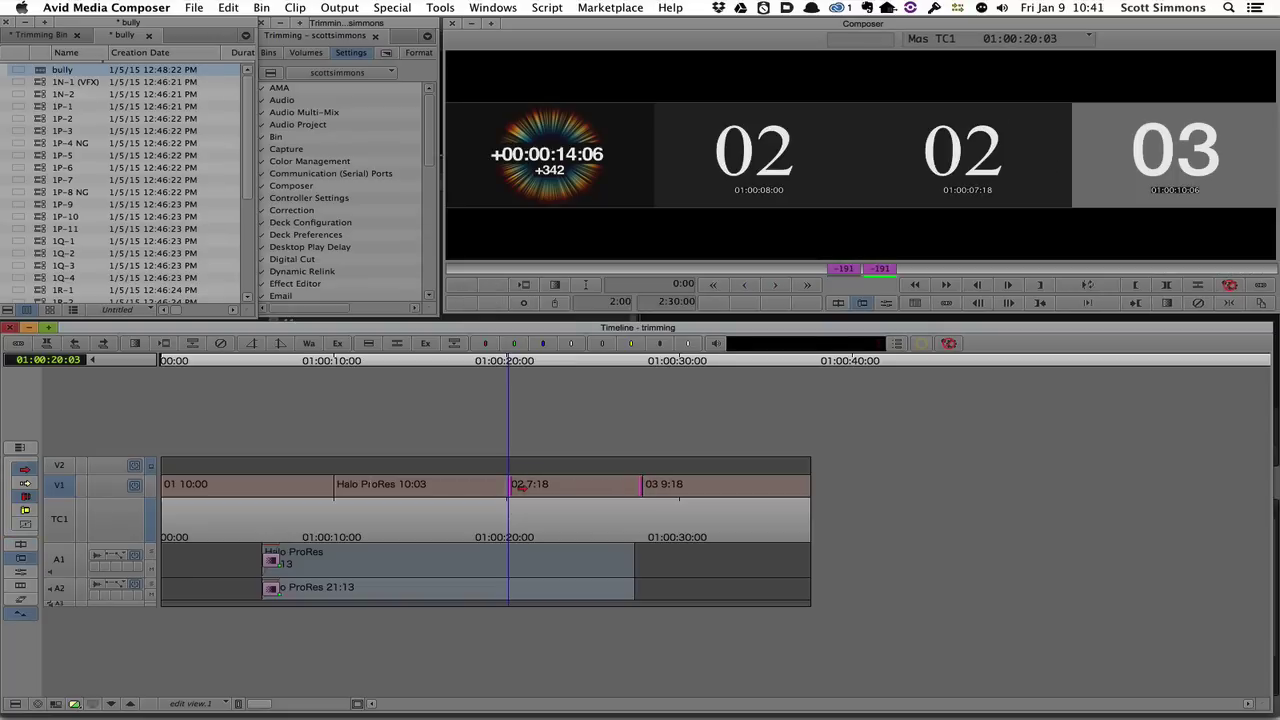
key("l")
key("k")
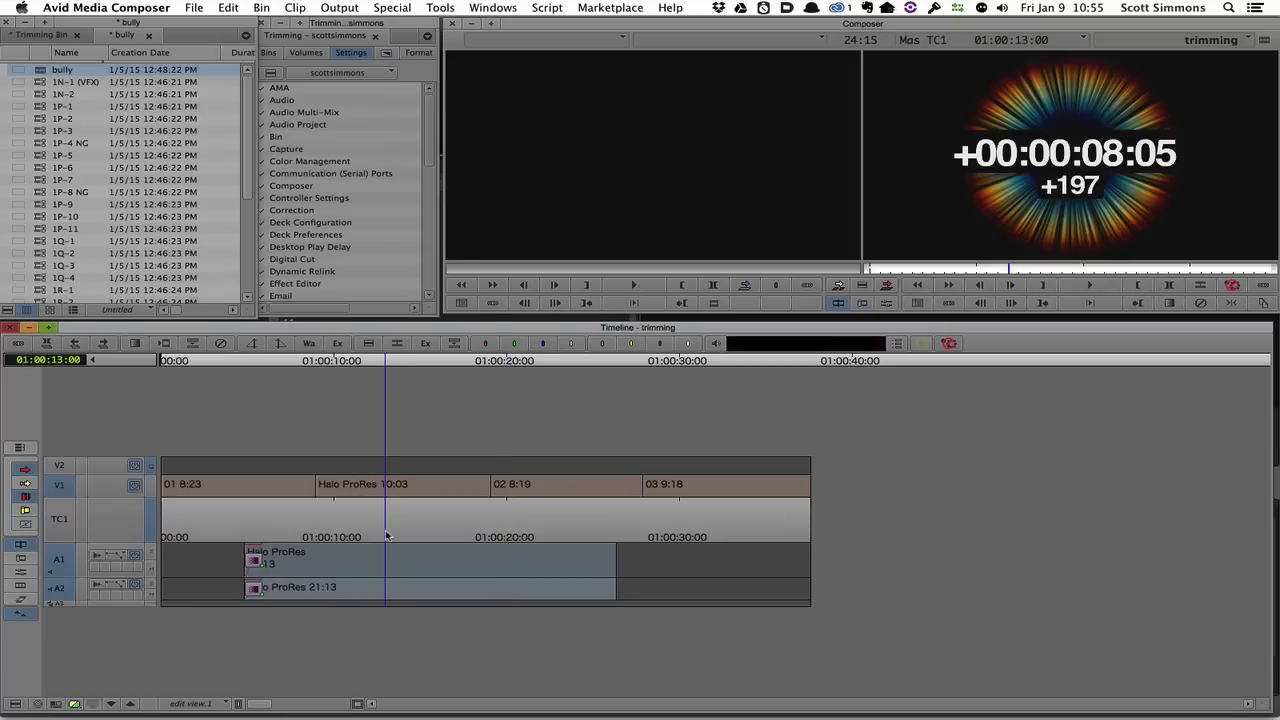
Move the playhead back within the Halo ProRes clip to 01:00:11:10
left_click_drag(386, 535, 359, 531)
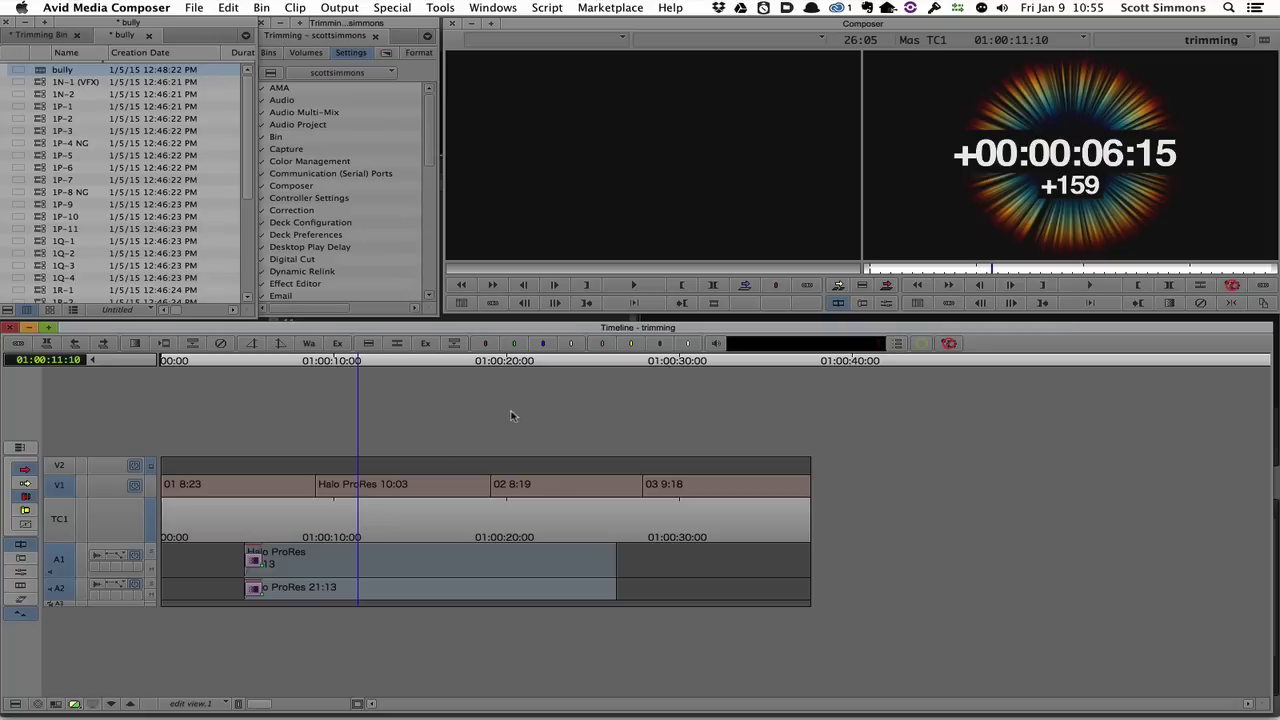
Try sliding the Halo ProRes clip on V1 earlier by 92 frames with live playback, and undo the slide
mouse_move(522, 428)
left_mouse_down()
mouse_move(330, 519)
mouse_move(286, 521)
left_mouse_up()
left_click(364, 516)
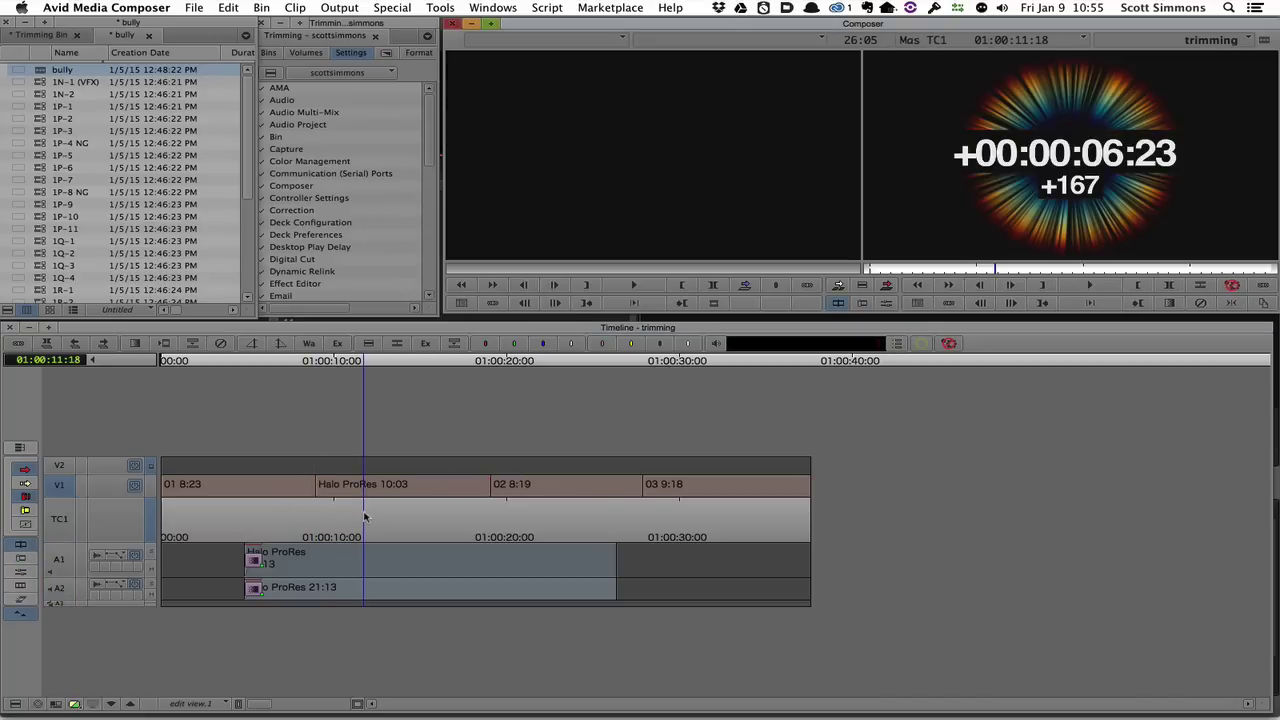
mouse_move(512, 428)
left_mouse_down()
mouse_move(357, 513)
mouse_move(300, 526)
left_mouse_up()
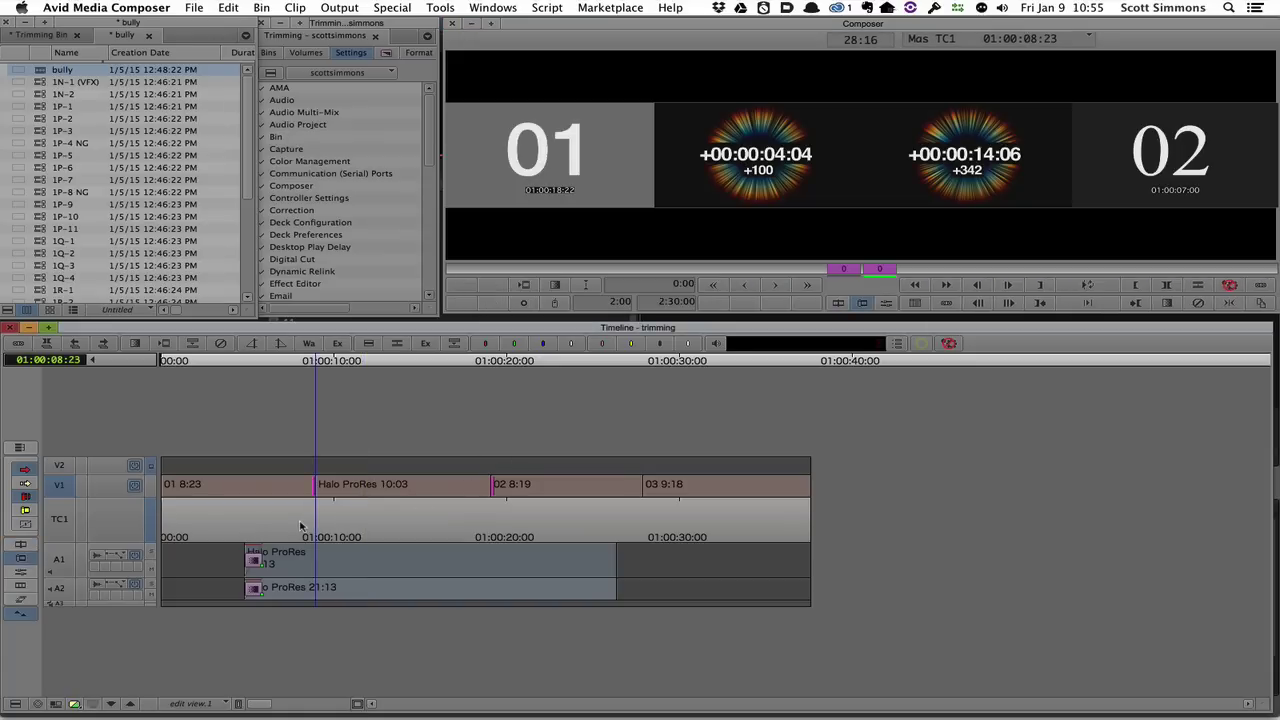
key("space")
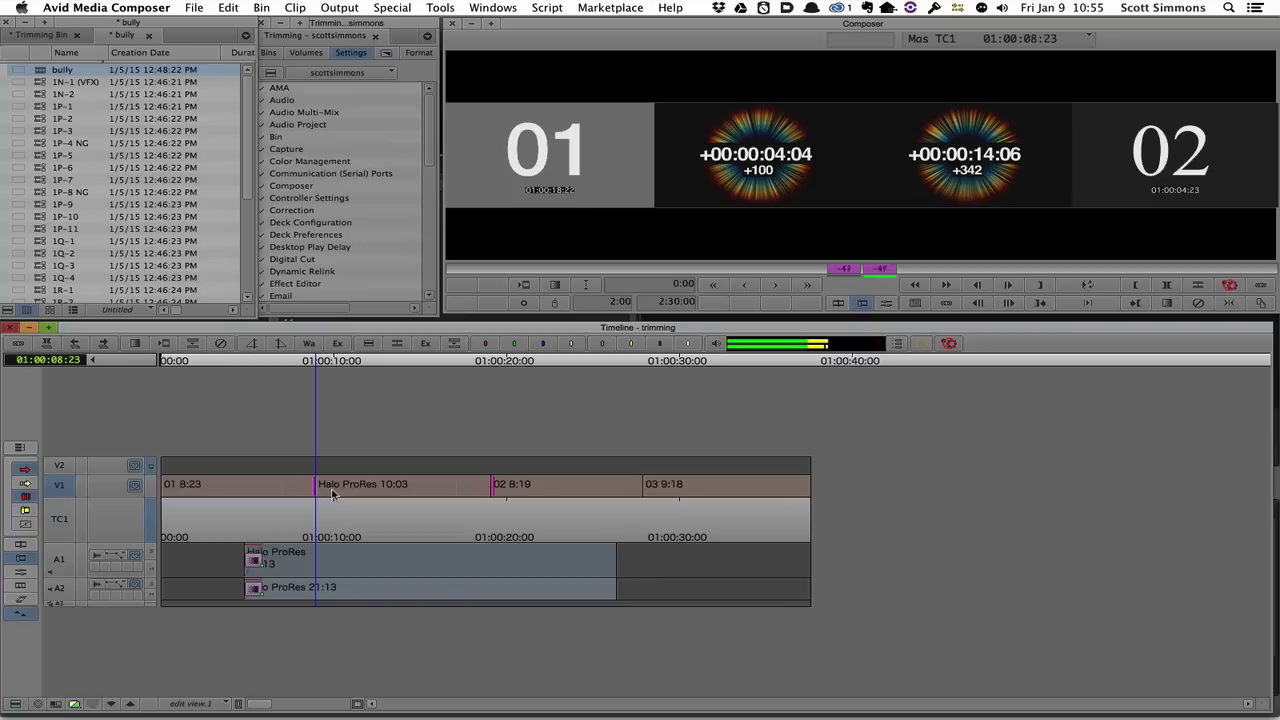
key("space")
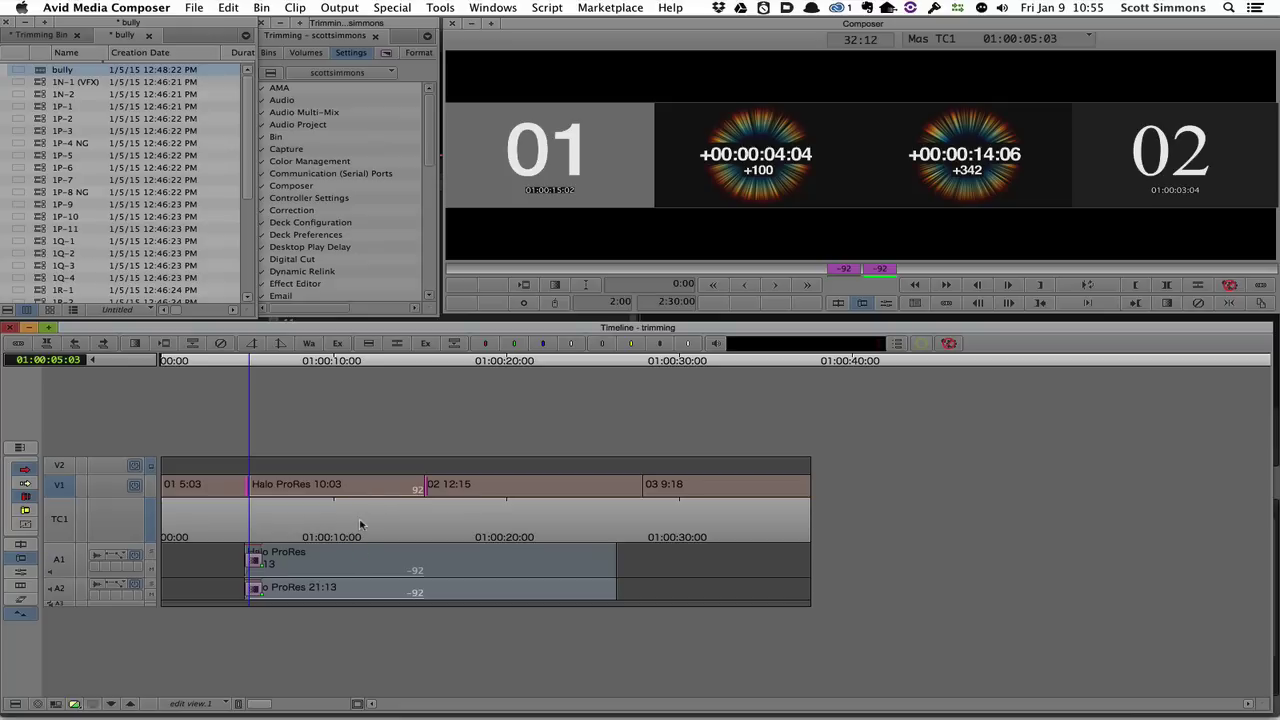
key("super+z")
left_click(360, 536)
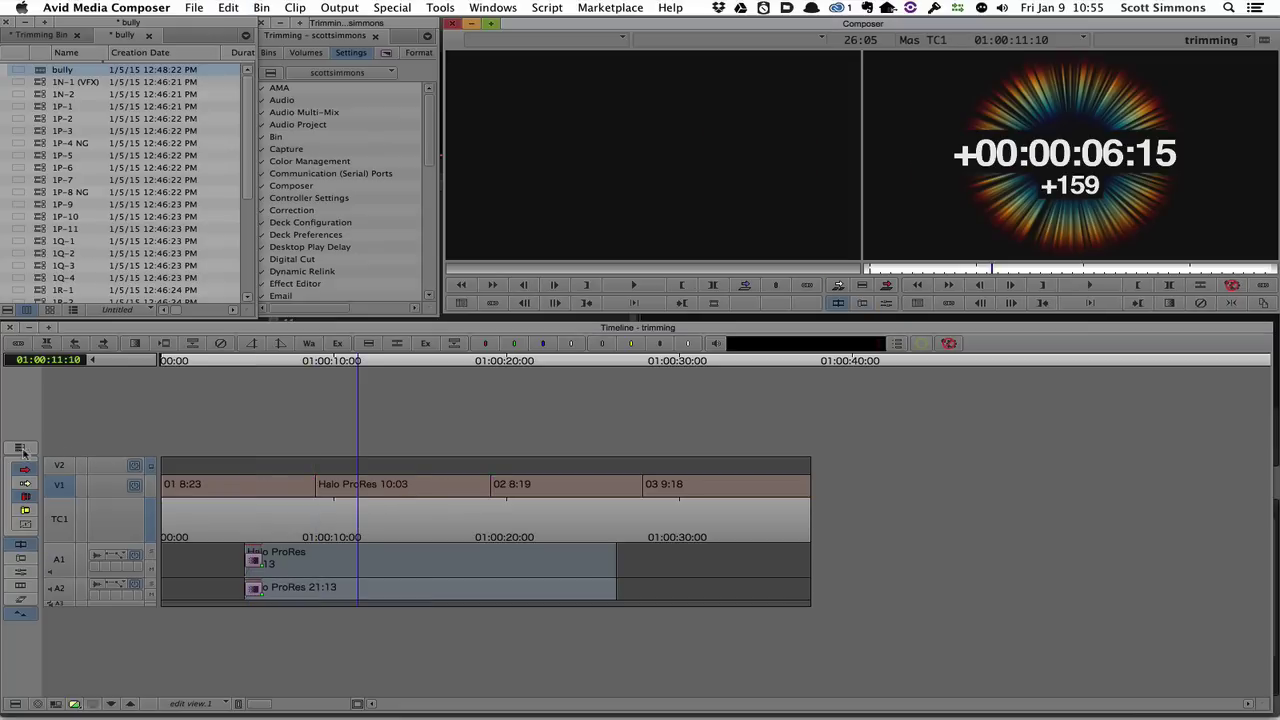
Turn on linked selection and set up Halo ProRes and its audio for slide trimming at the cuts with 01 and 02
left_click(17, 450)
left_click(419, 488)
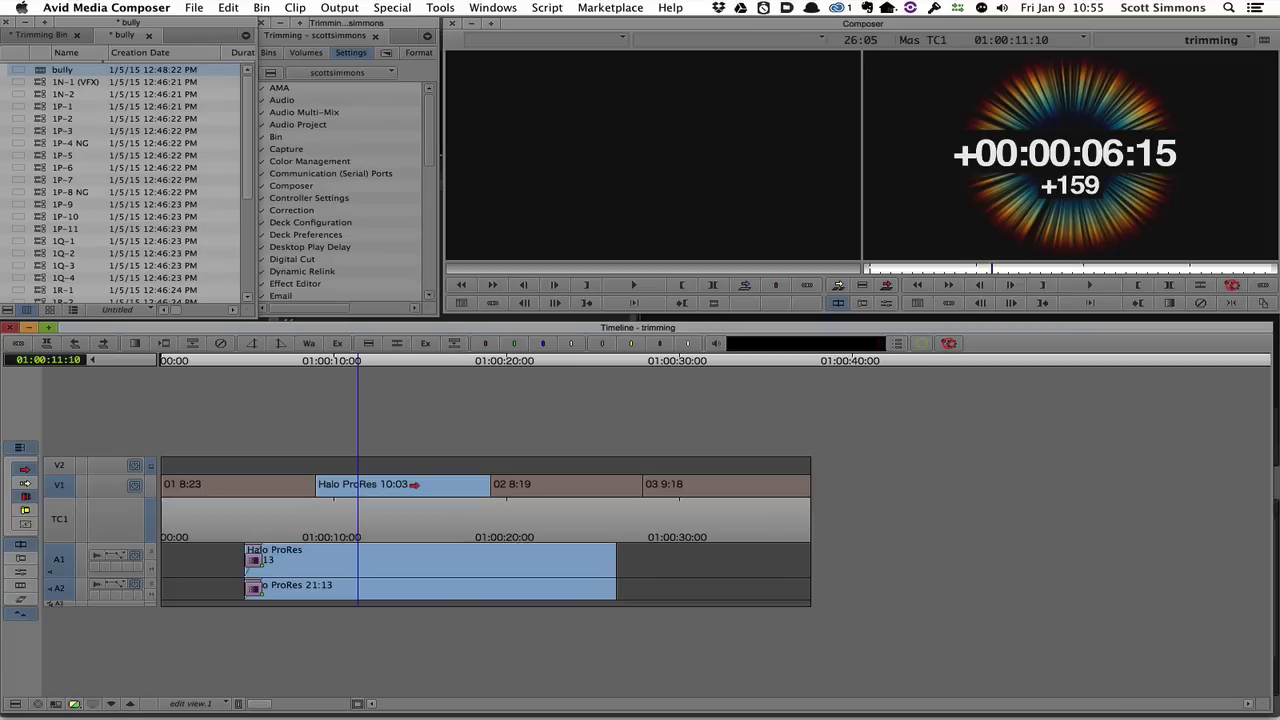
left_click(19, 560)
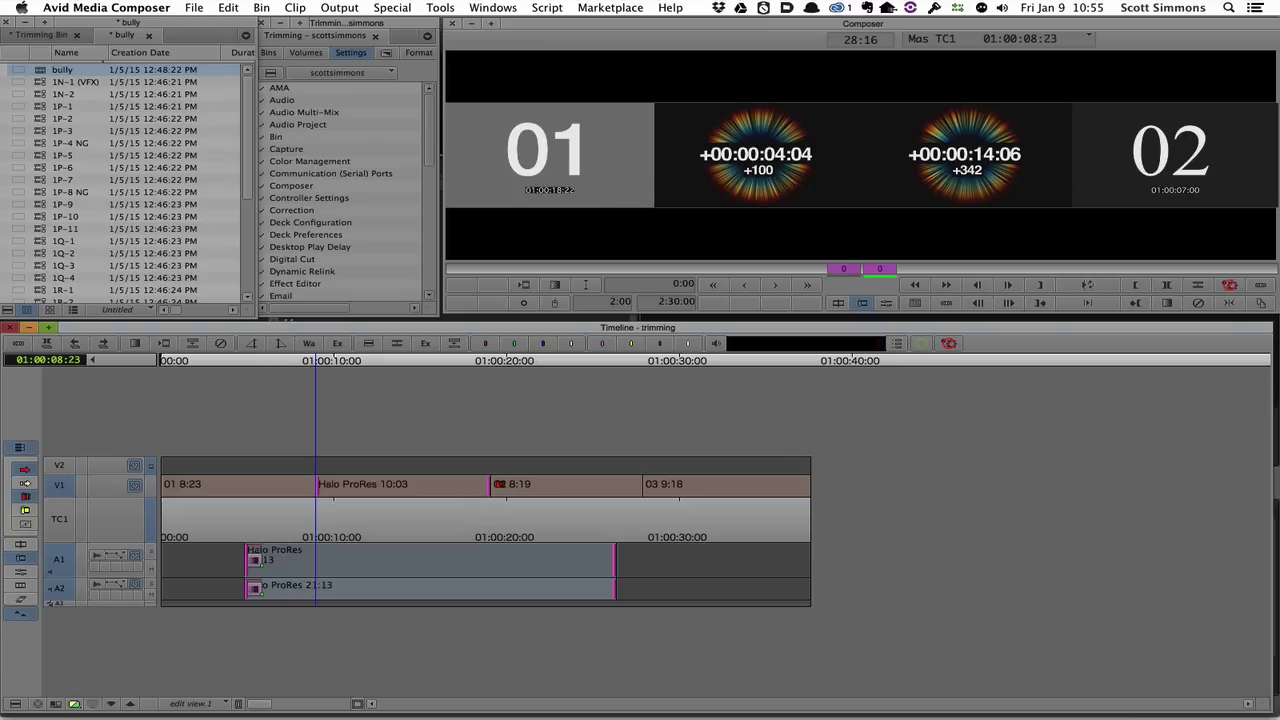
left_click(497, 484)
left_click(310, 487, "shift")
Slide linked Halo ProRes later with shuttle playback, stop, and nudge it back in single frames until it starts at 01:00:09:08
key("l")
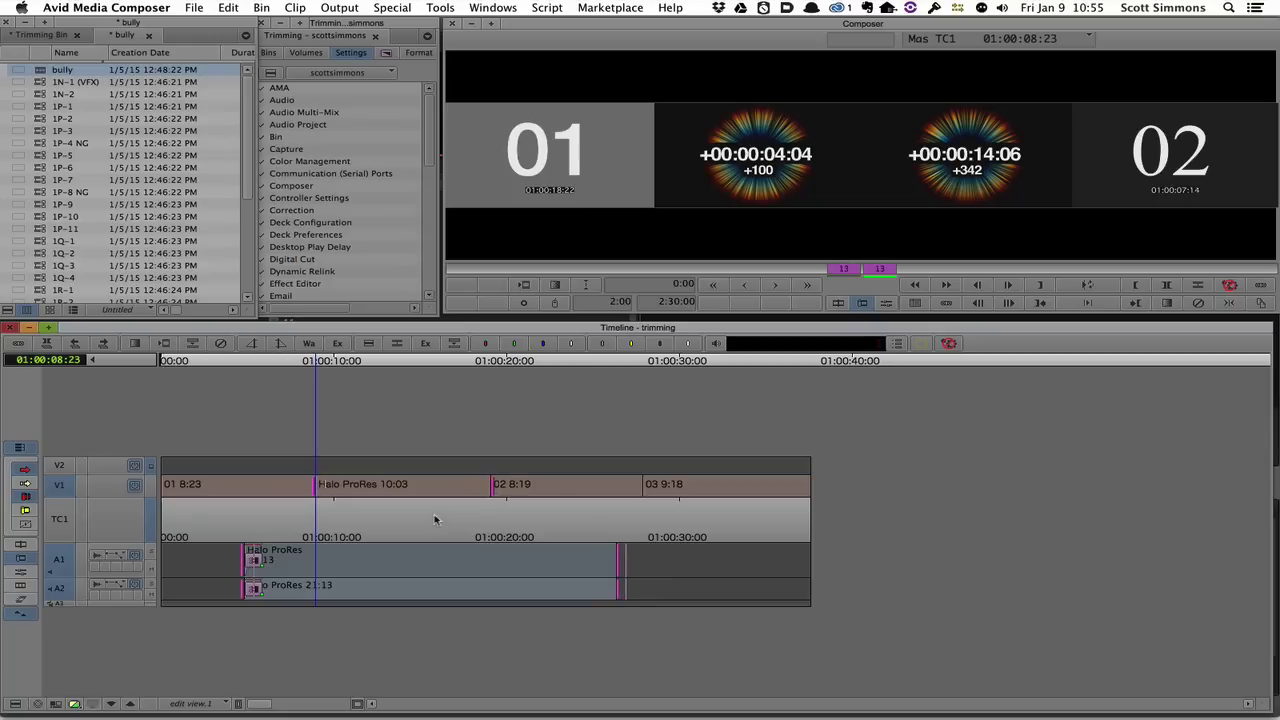
key("k")
key("comma")
key("comma")
key("comma")
key("comma")
key("comma")
key("comma")
key("comma")
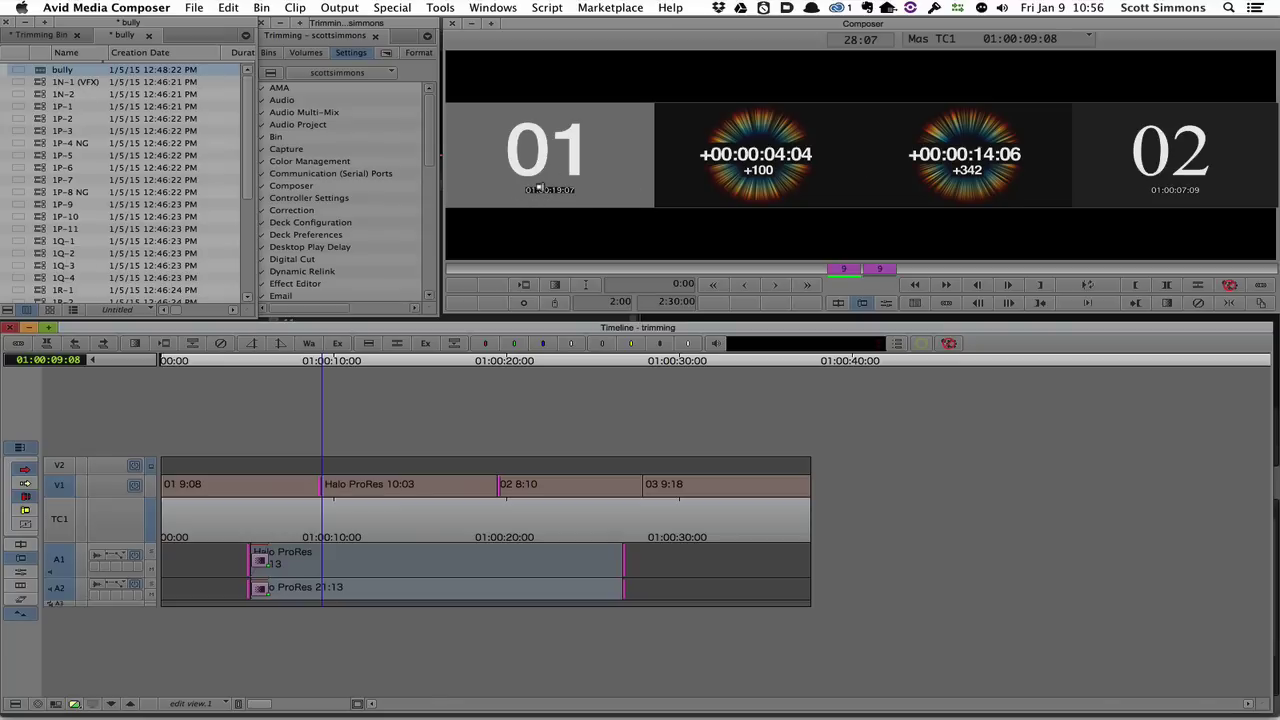
Slide linked Halo ProRes with shuttle playback while monitoring the adjacent frames of 01 and 02, stopping with its start at 01:00:06:19
left_click(1186, 193)
key("j")
key("k")
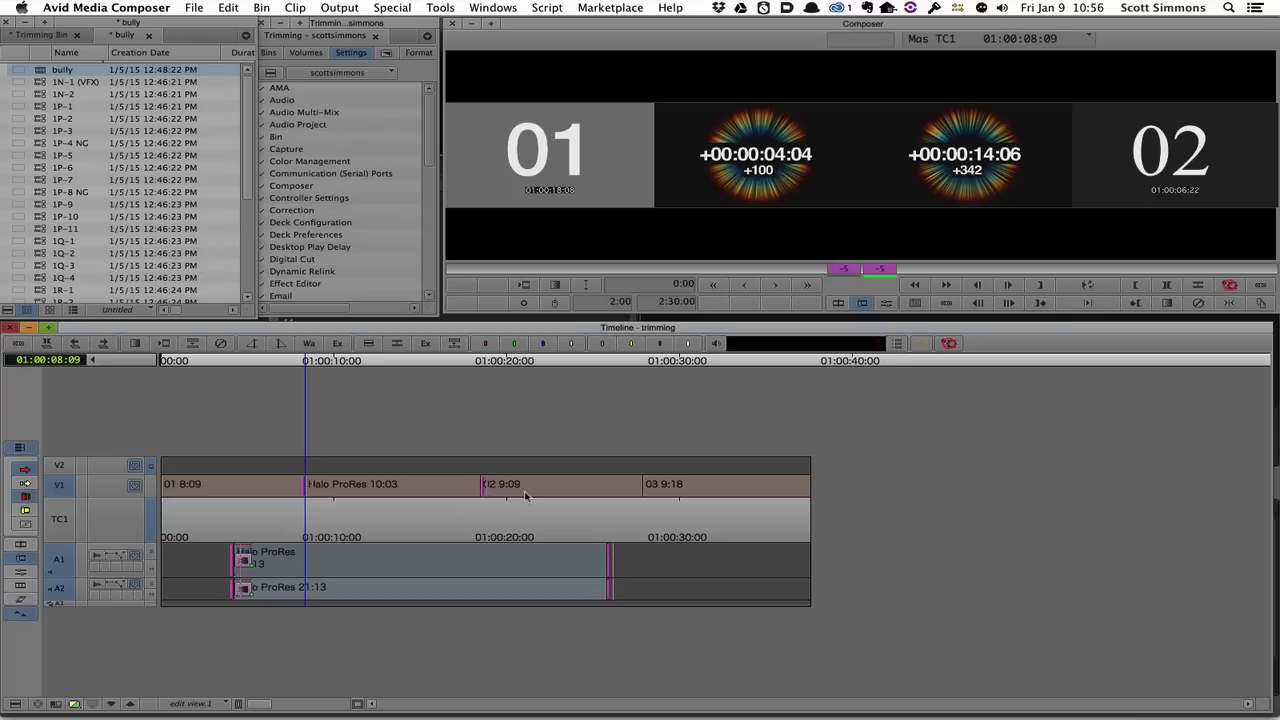
left_click_drag(254, 491, 290, 493)
left_click_drag(537, 489, 547, 493)
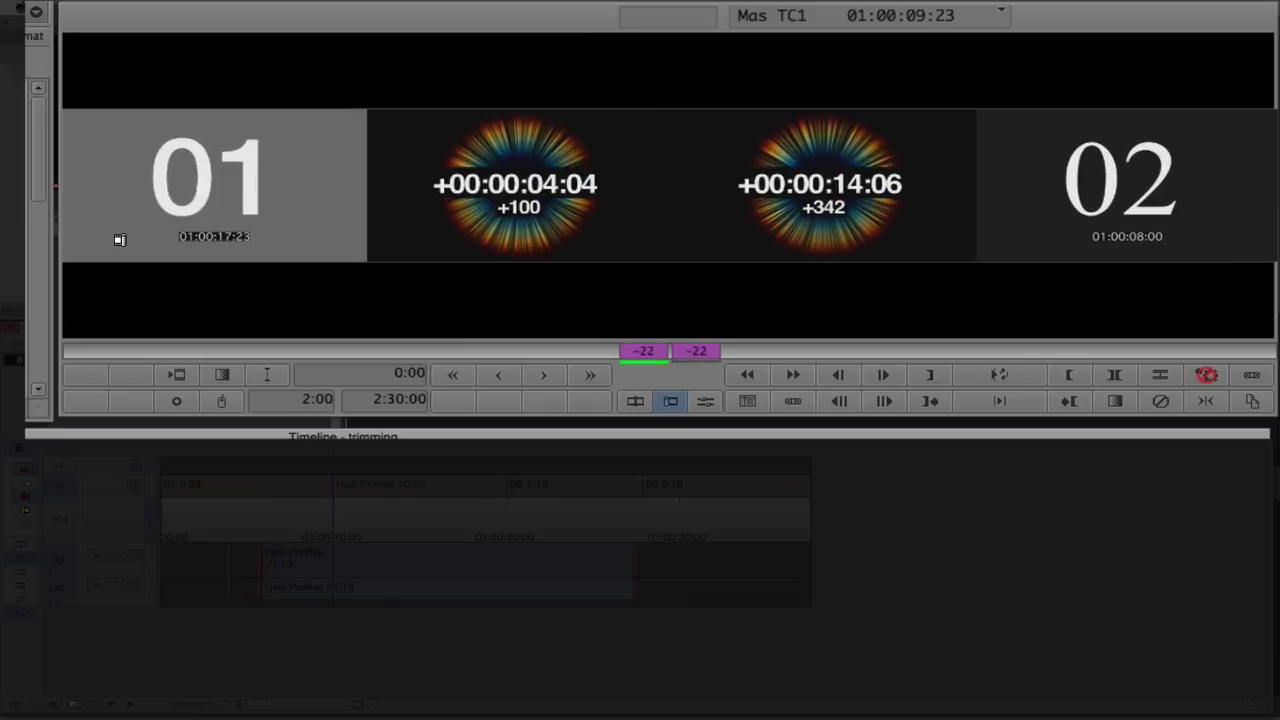
key("k")
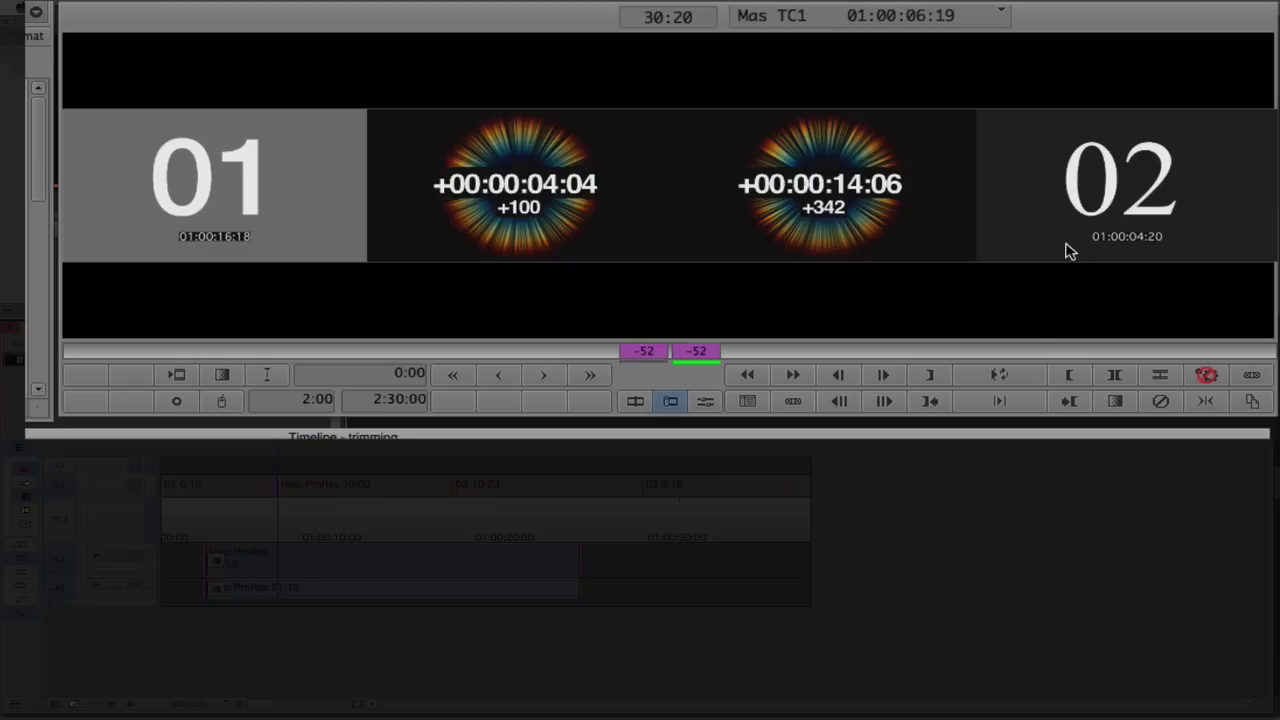
Slide linked Halo ProRes back and forth with shuttle playback until it starts at 01:00:10:23, and leave trimming
key("j")
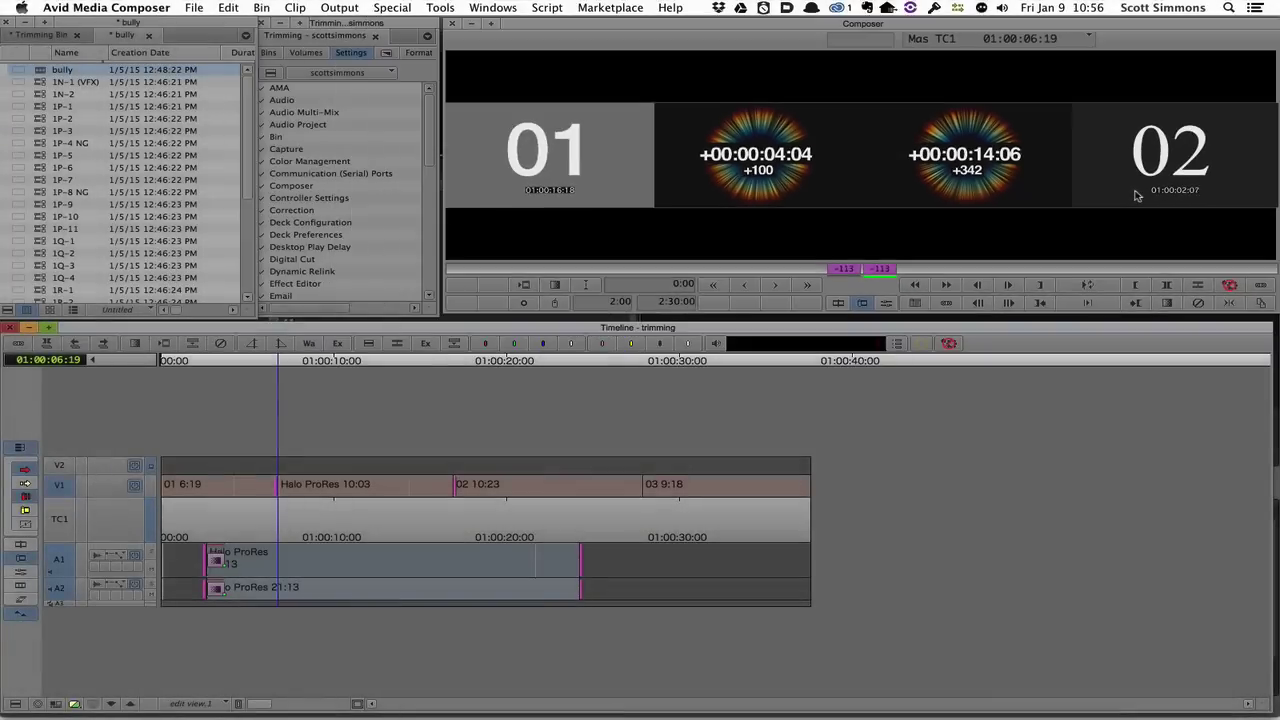
key("k")
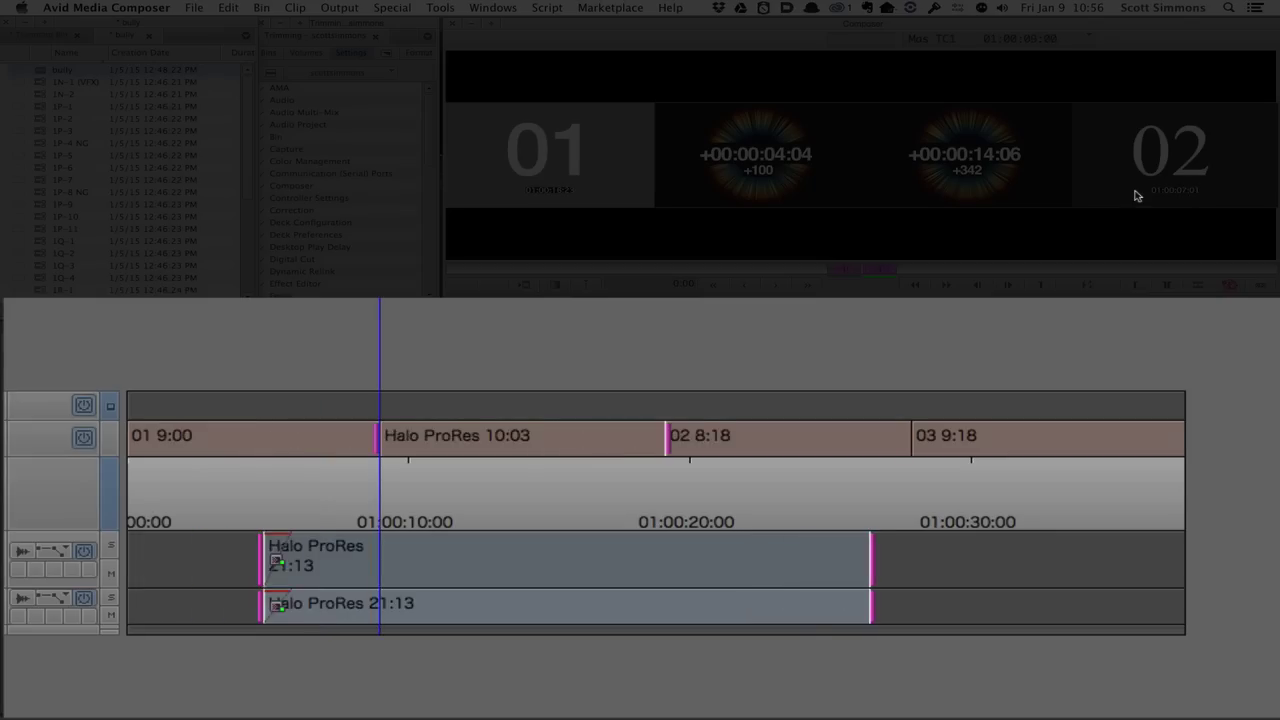
key("l")
key("l")
key("j")
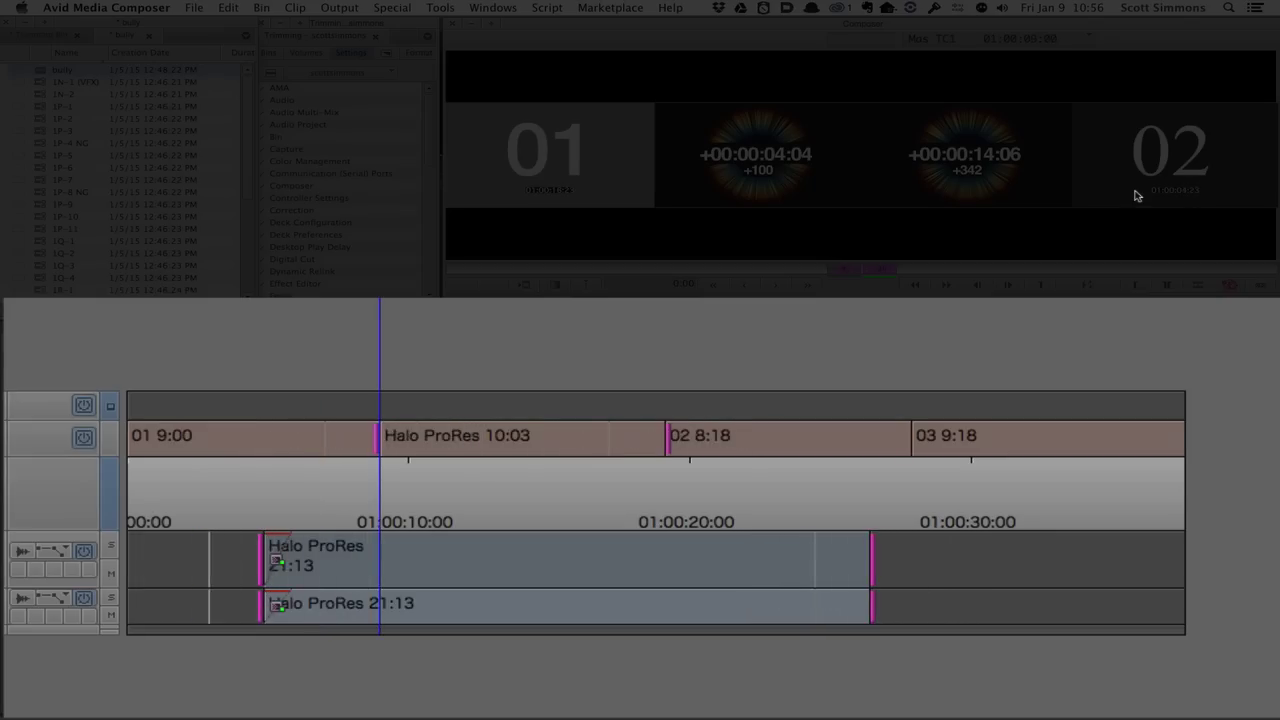
key("k")
key("l")
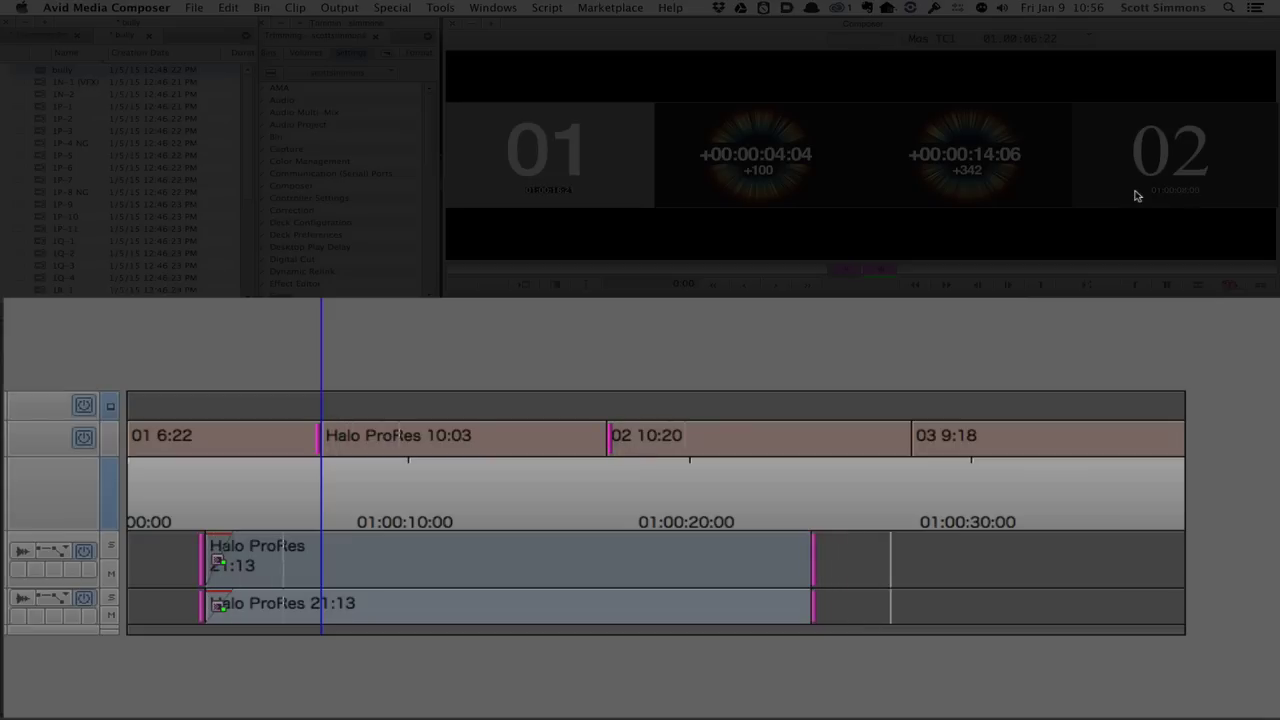
key("k")
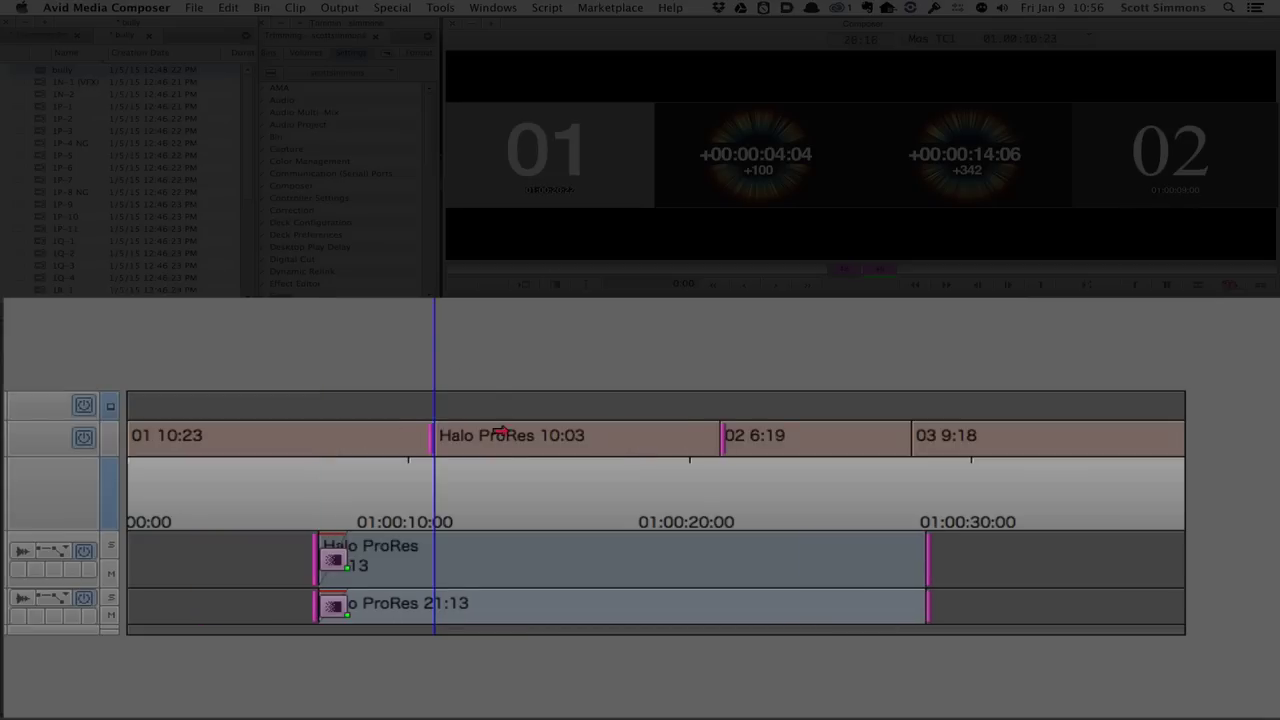
left_click(523, 517)
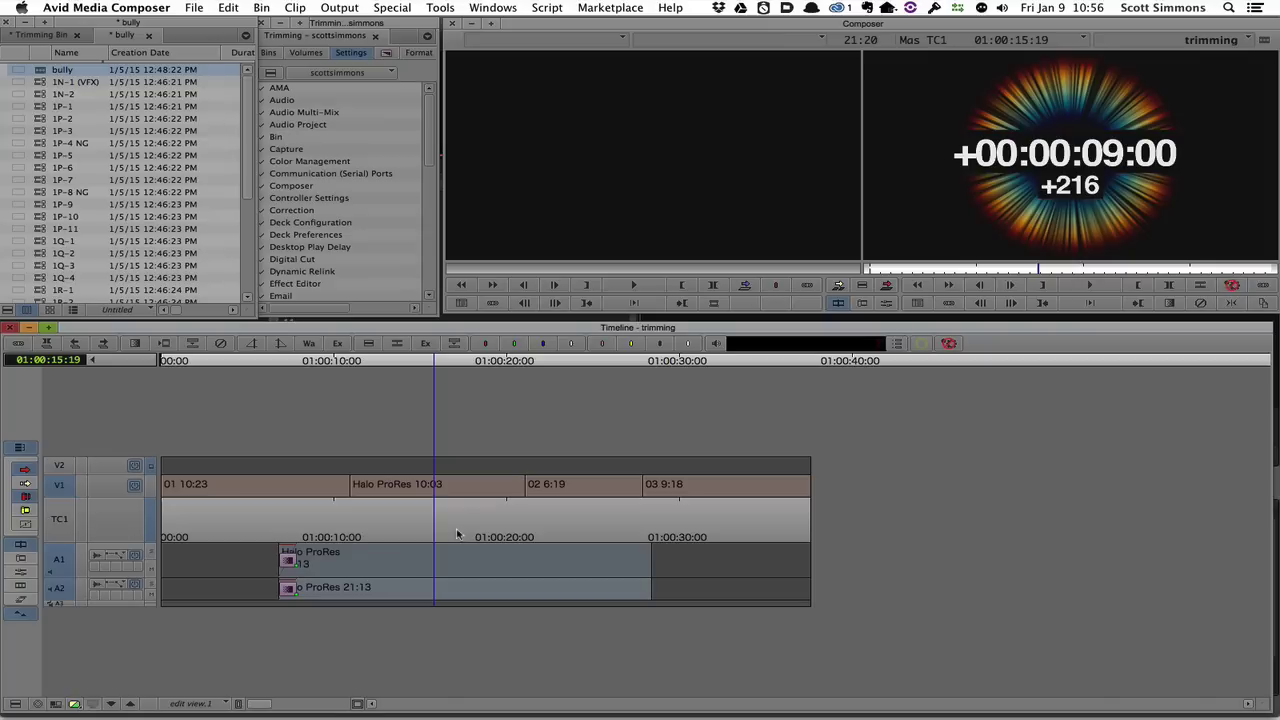
Set up Halo ProRes, clip 02 and the linked audio for slide trimming as one group and slide them earlier and later with shuttle playback
mouse_move(714, 437)
left_mouse_down()
mouse_move(505, 606)
mouse_move(242, 603)
left_mouse_up()
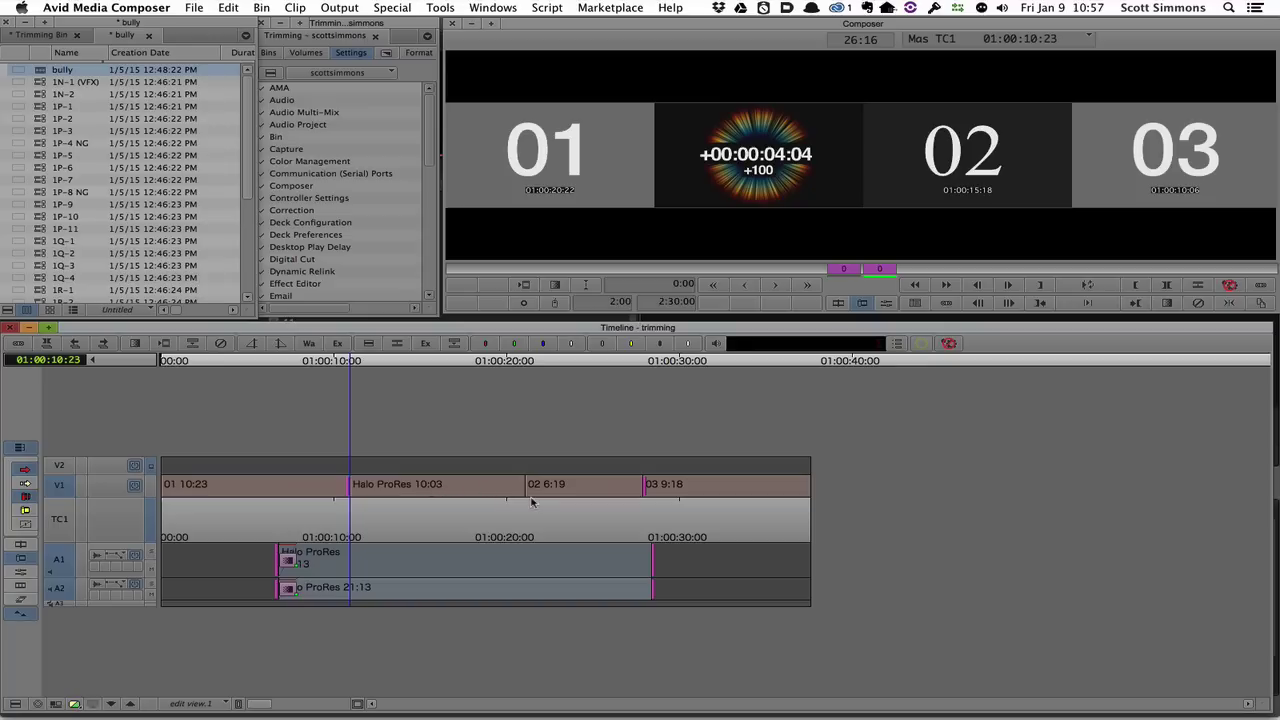
key("j")
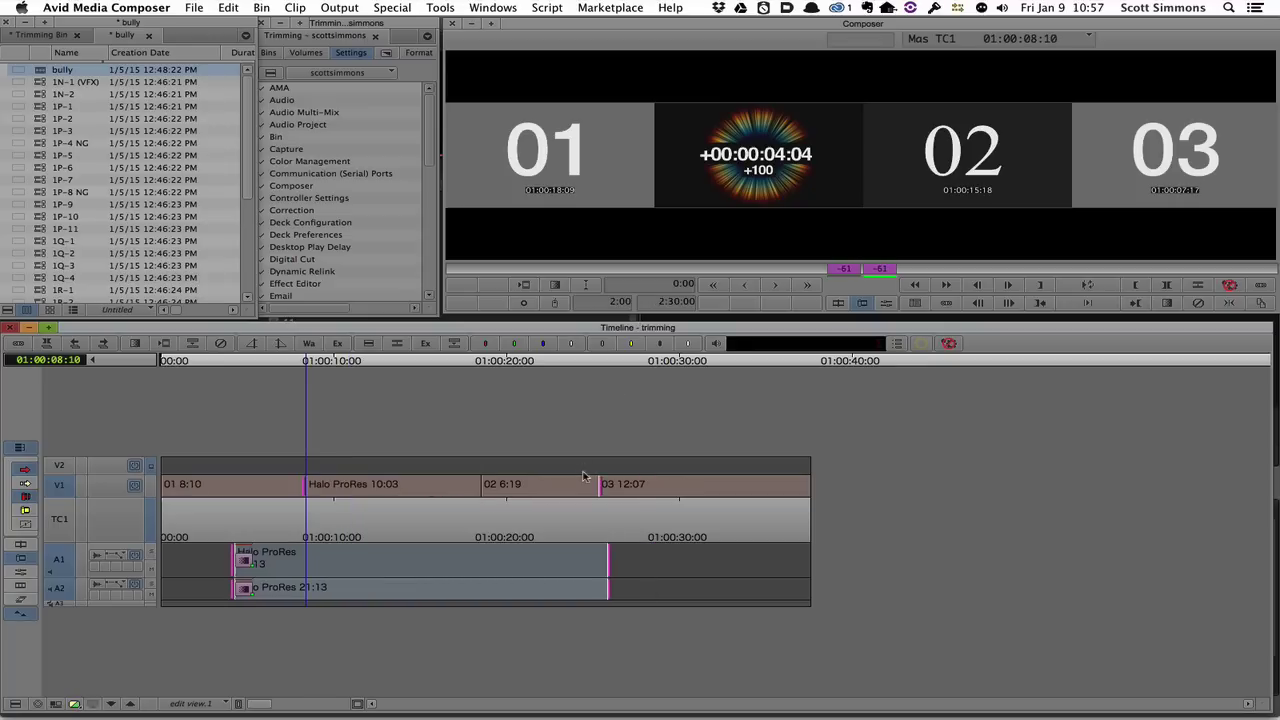
key("l")
key("space")
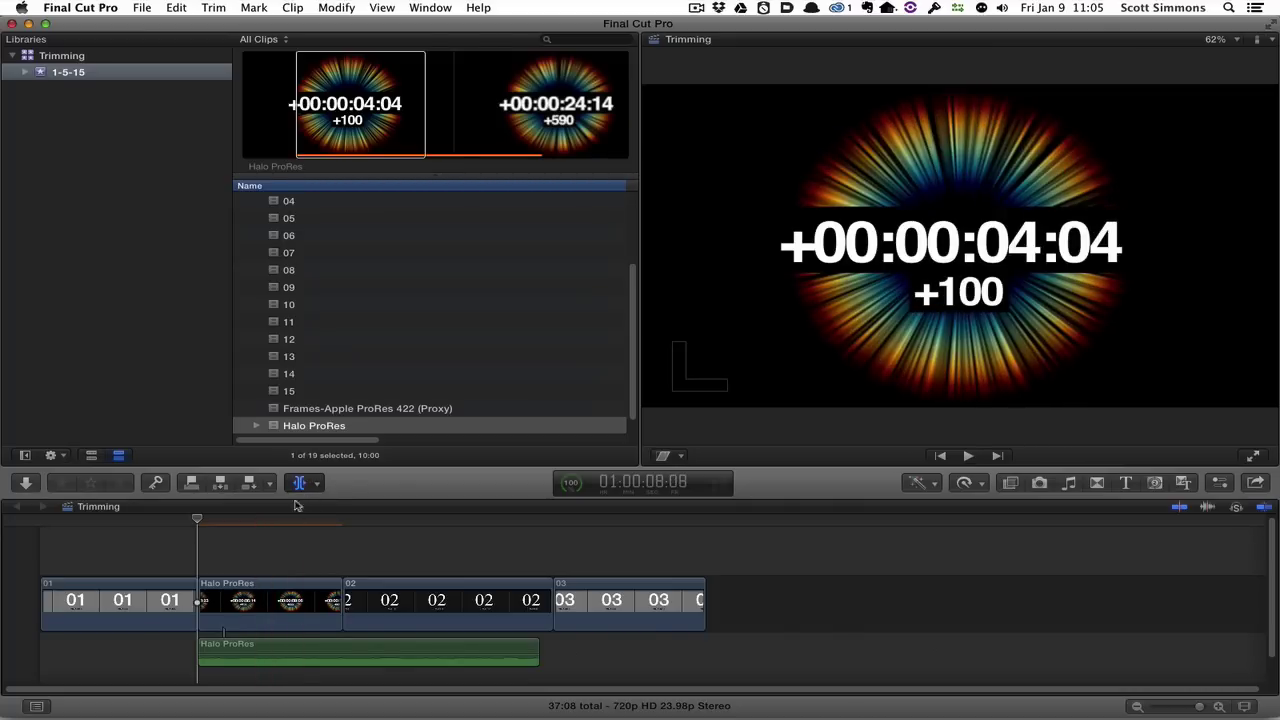
In Final Cut Pro, change the Halo ProRes trim from slip to slide and slide the clip later freehand between 01 and 02
left_click(269, 601)
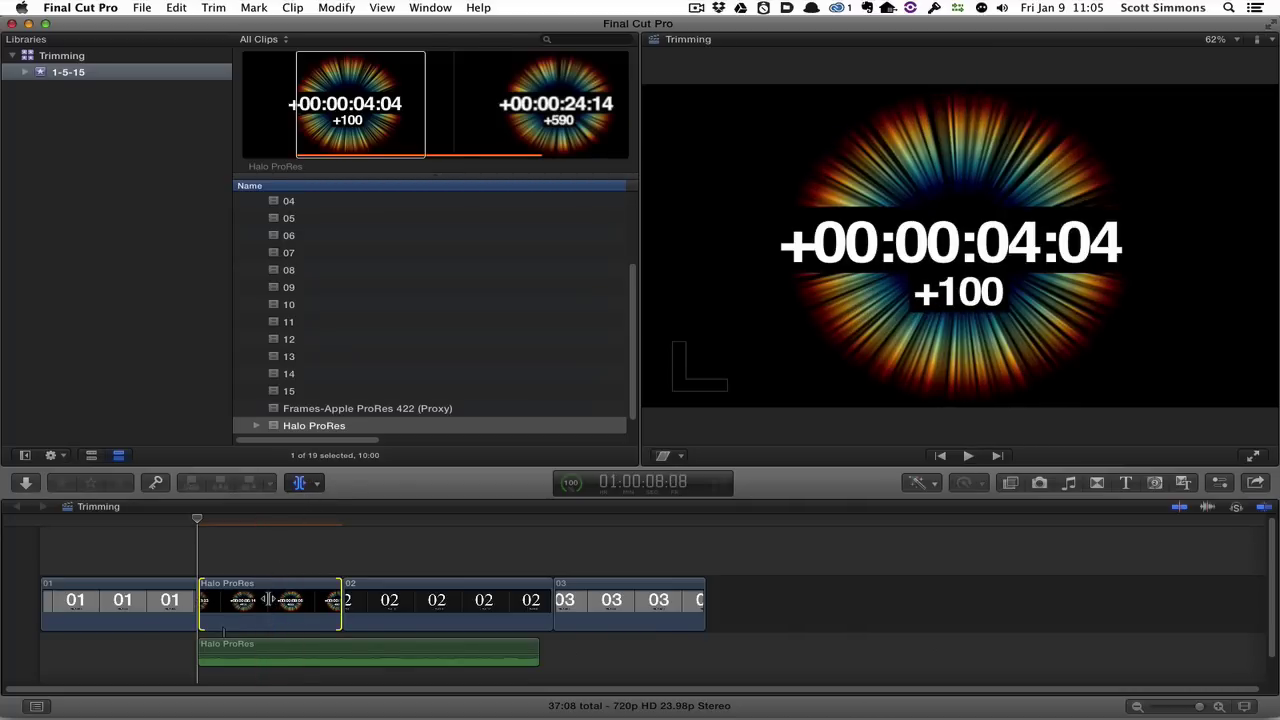
mouse_move(269, 601)
left_mouse_down()
mouse_move(297, 610)
mouse_move(286, 608)
left_mouse_up()
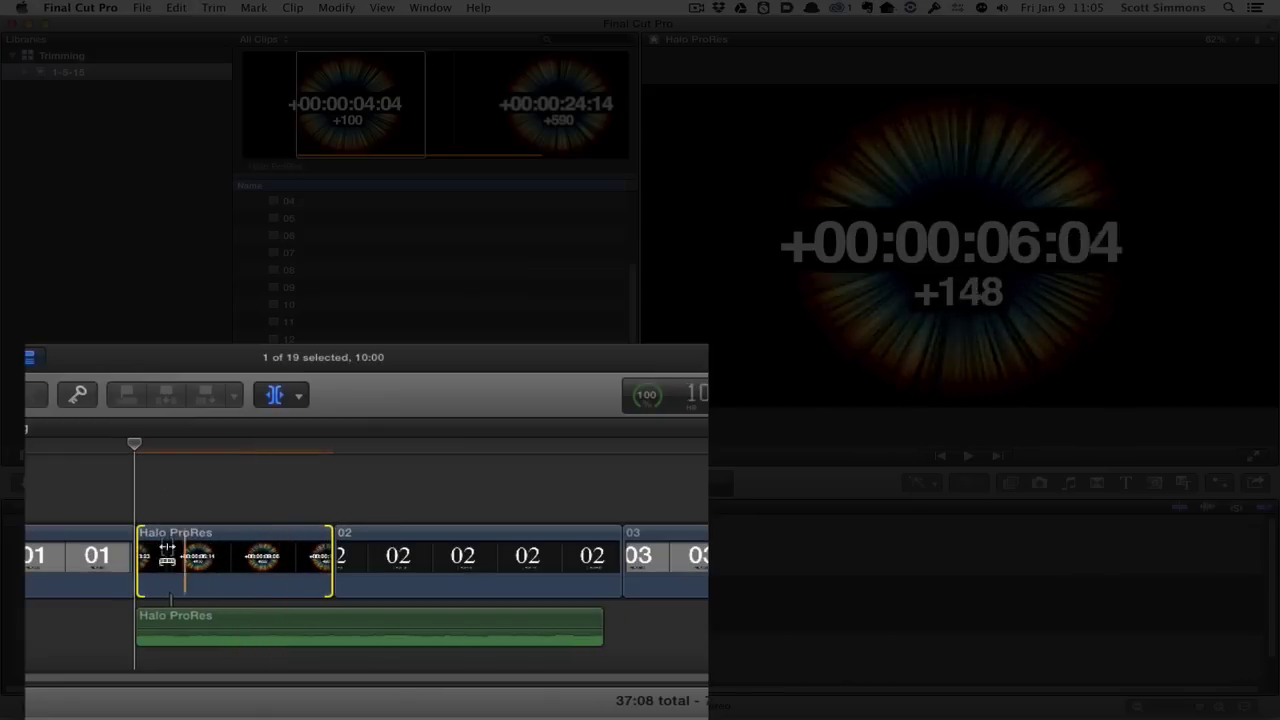
left_click(243, 557)
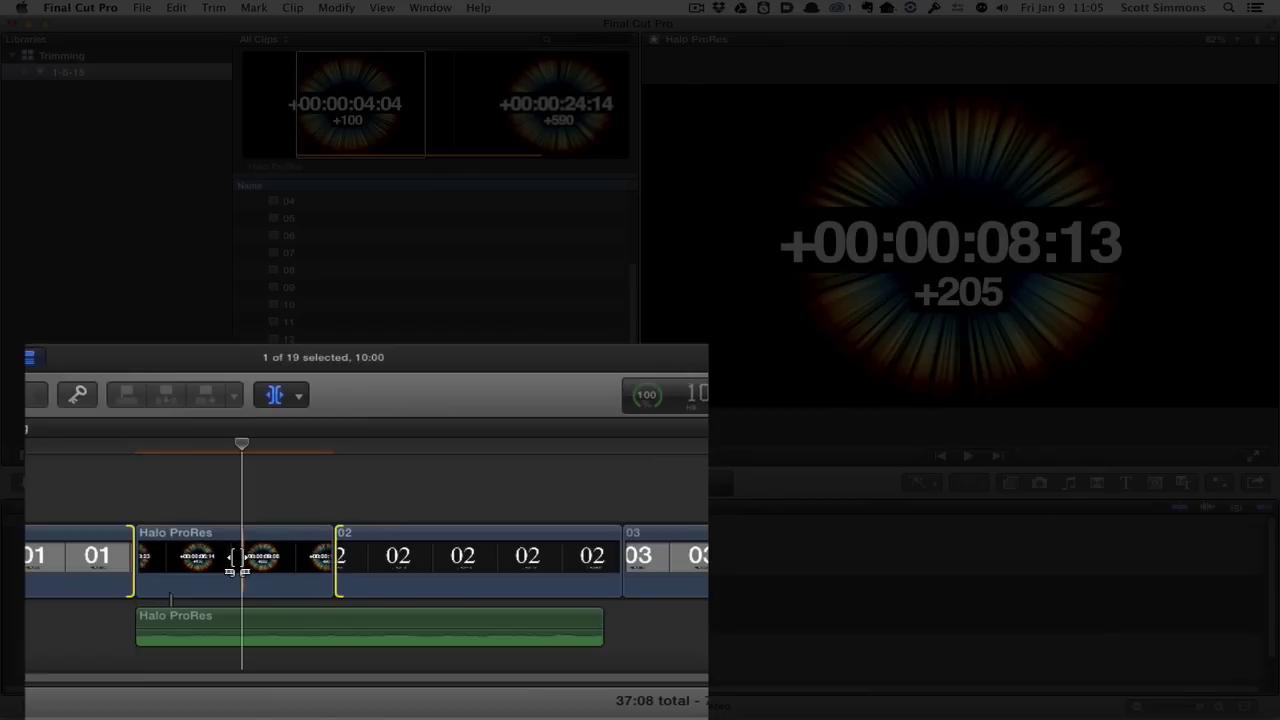
mouse_move(240, 563)
left_mouse_down()
mouse_move(263, 563)
mouse_move(204, 563)
mouse_move(288, 563)
mouse_move(183, 572)
mouse_move(245, 571)
left_mouse_up()
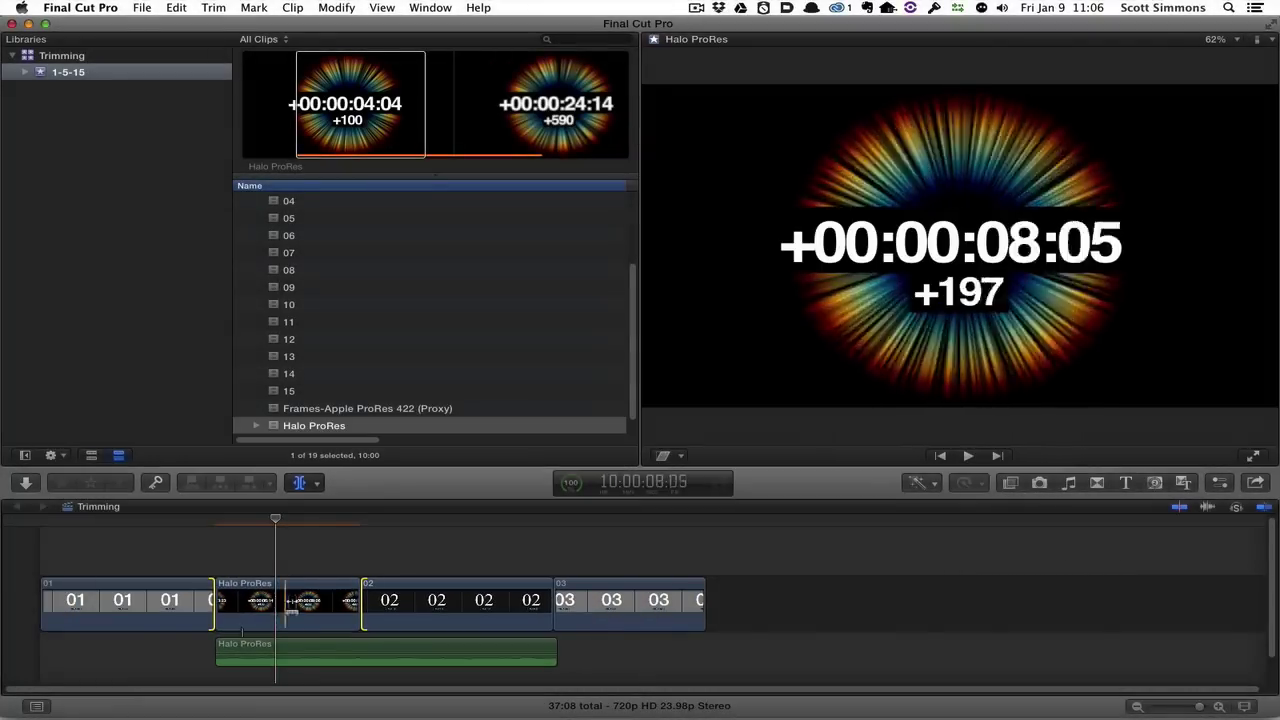
mouse_move(236, 604)
left_mouse_down()
mouse_move(268, 602)
mouse_move(244, 604)
mouse_move(256, 610)
left_mouse_up()
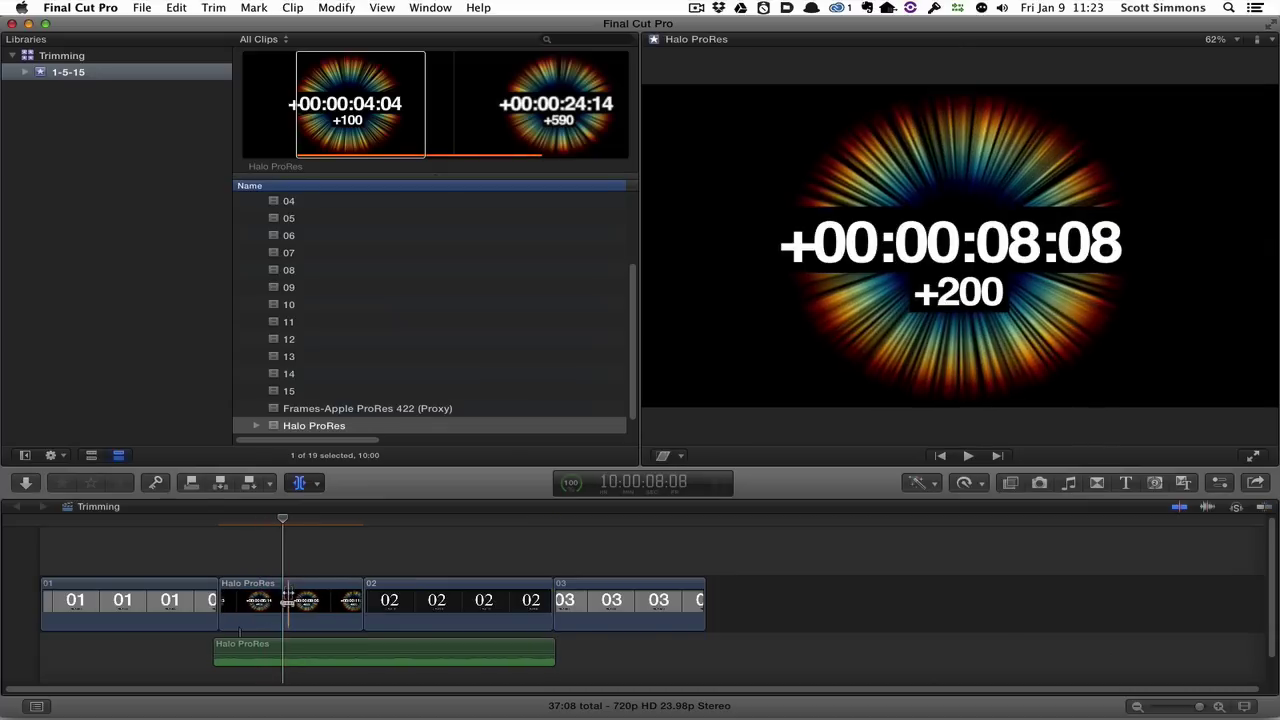
Put Halo ProRes into slide trimming again and move the playhead to its cut with clip 02
left_click(288, 602, "alt")
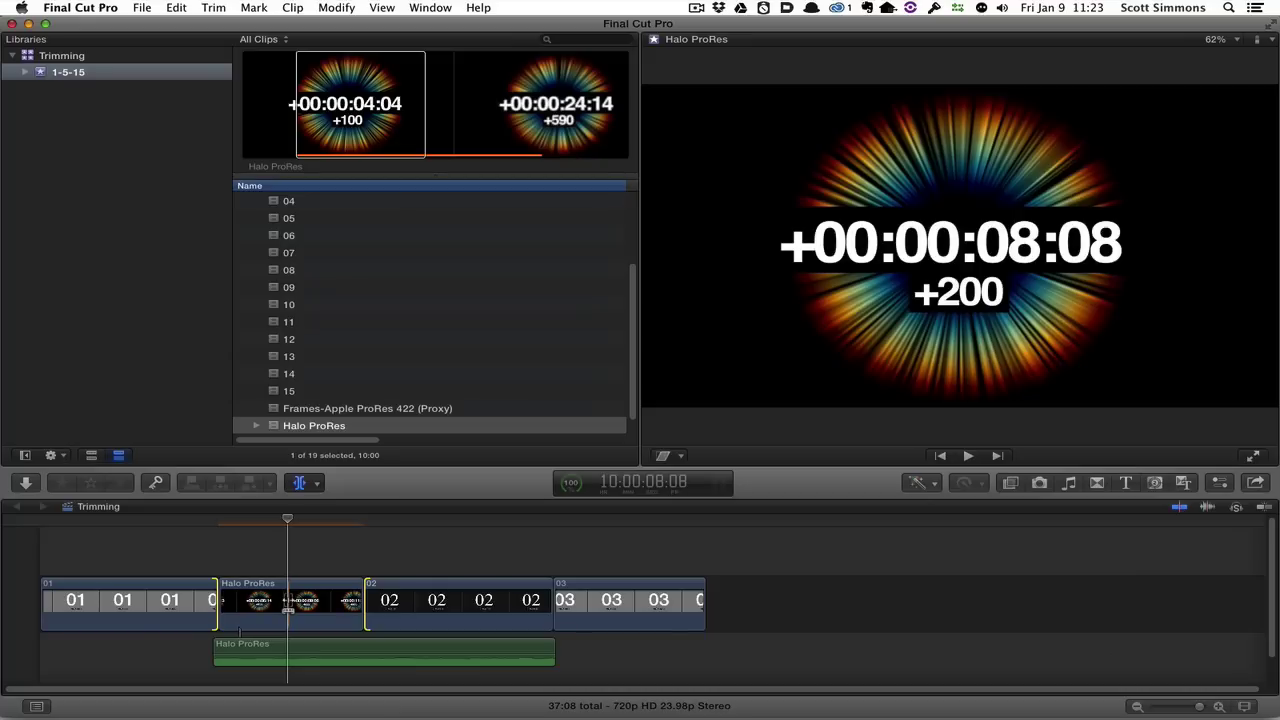
left_click_drag(288, 605, 285, 604)
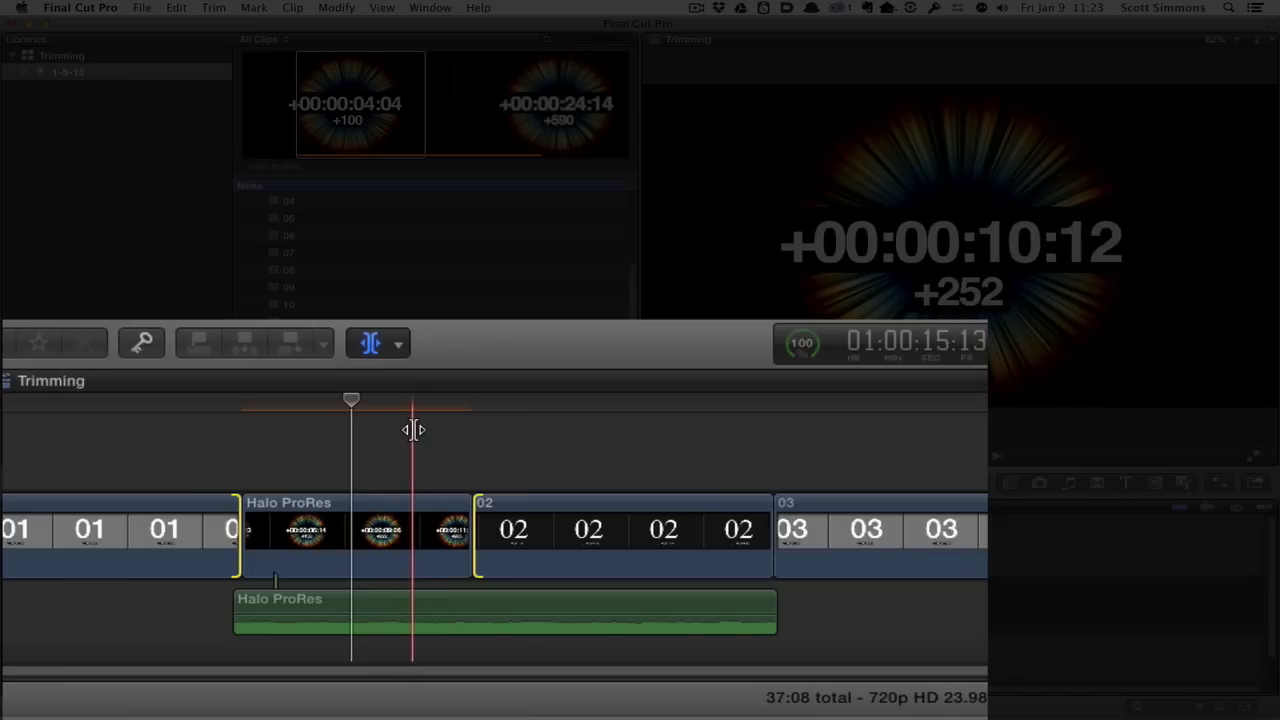
key("Down")
Slide Halo ProRes repeatedly earlier and later between 01 and 02 in single-frame nudges
key("comma")
key("comma")
key("comma")
key("period")
key("period")
key("period")
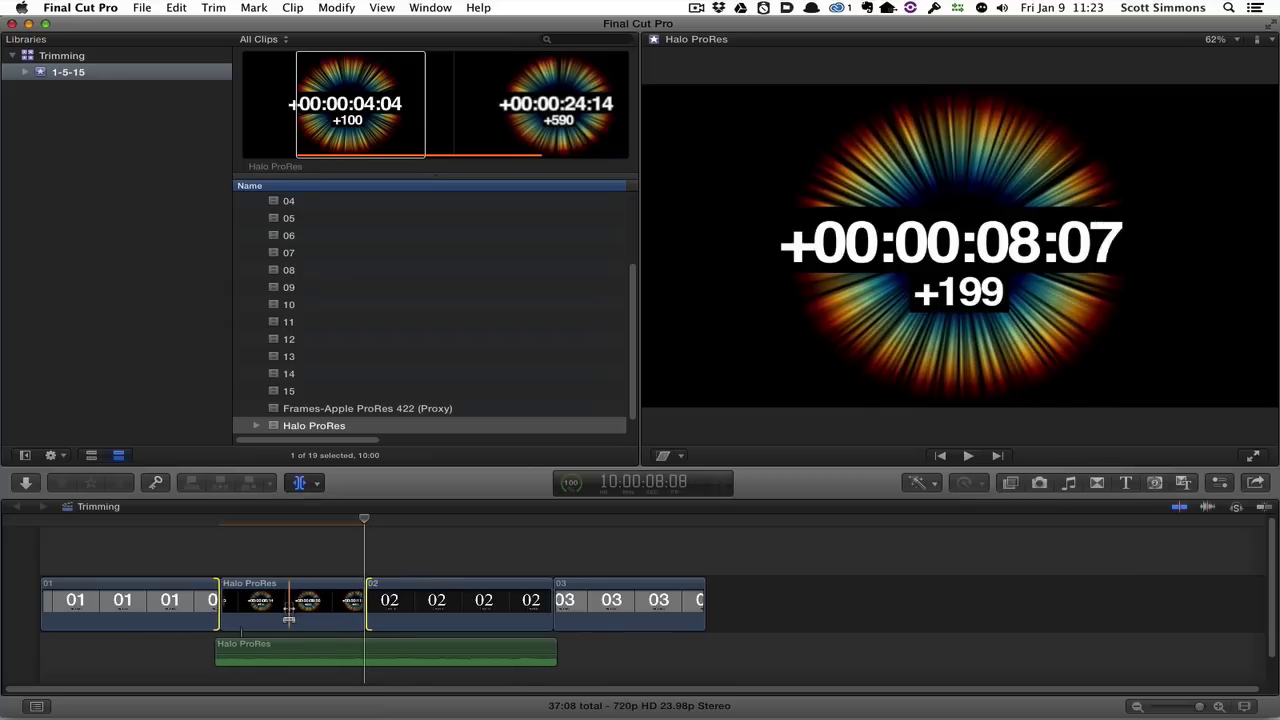
key("comma")
key("comma")
key("comma")
key("comma")
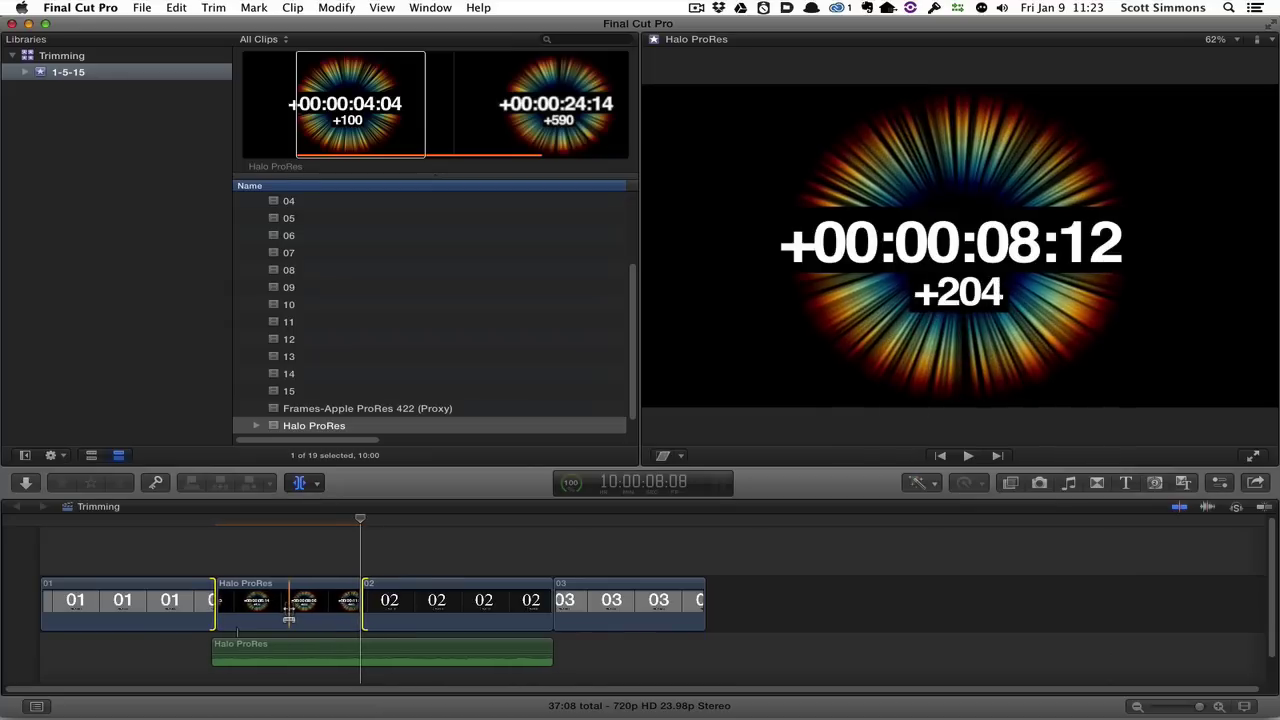
key("period")
key("period")
key("period")
key("period")
key("period")
key("period")
key("period")
key("period")
key("period")
key("period")
key("period")
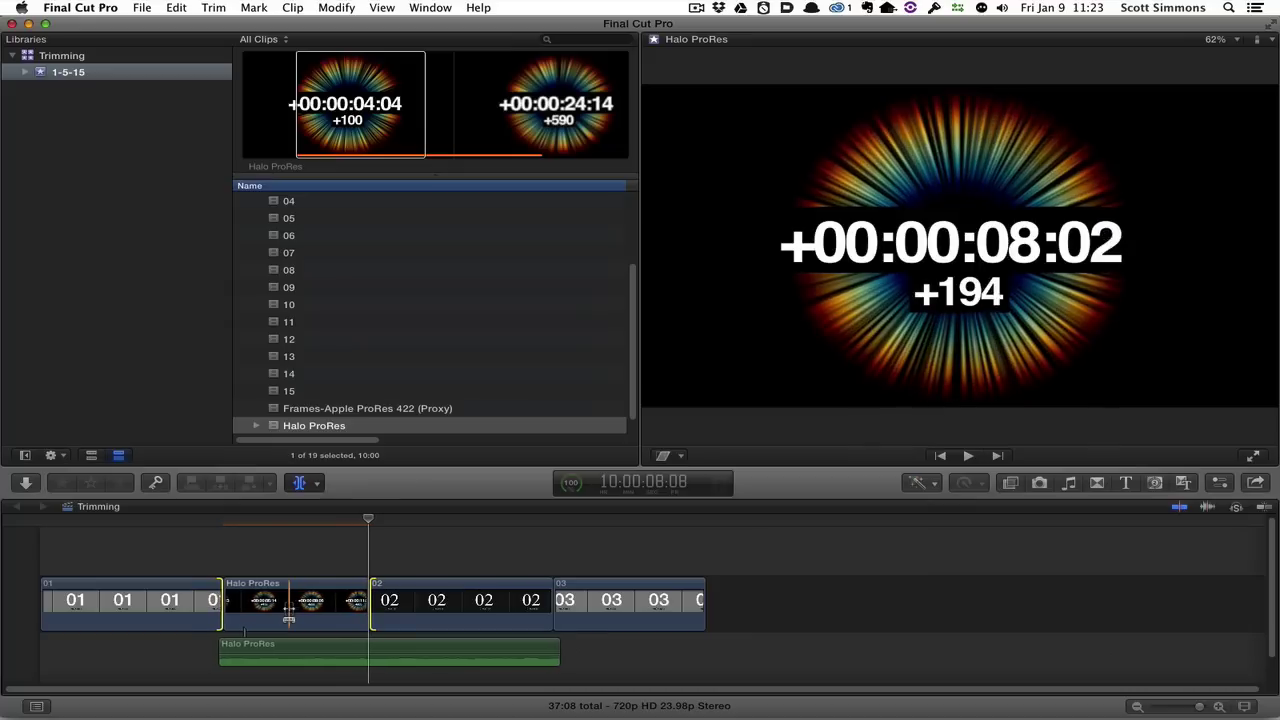
key("comma")
key("comma")
key("comma")
key("comma")
key("comma")
key("comma")
key("comma")
key("comma")
key("comma")
key("comma")
key("comma")
key("comma")
key("comma")
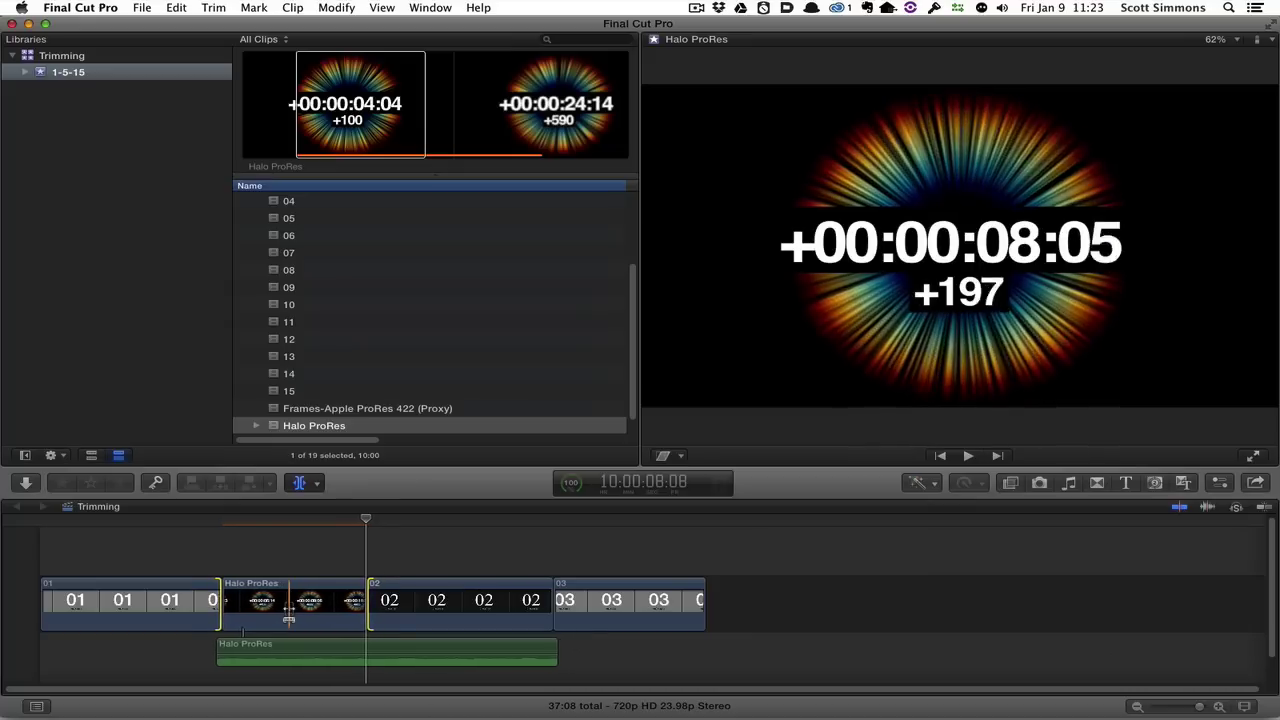
key("period")
key("period")
key("period")
key("period")
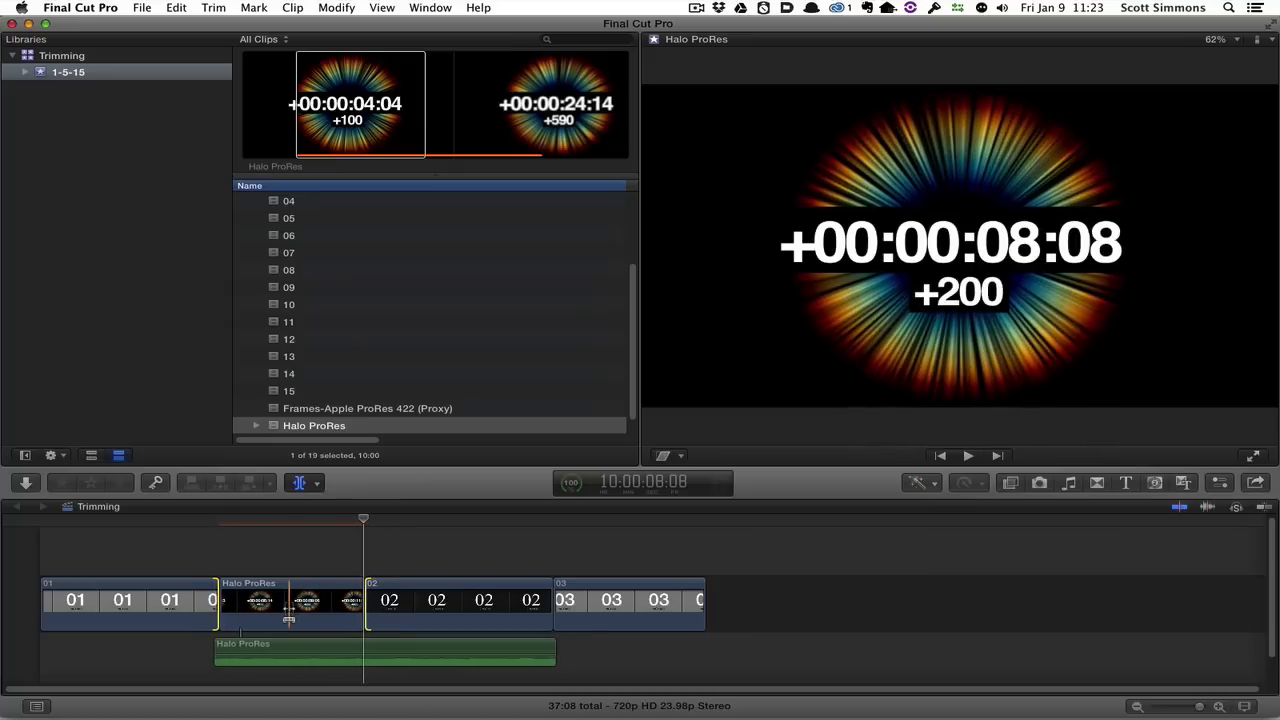
key("period")
key("period")
key("comma")
key("comma")
key("comma")
key("comma")
key("comma")
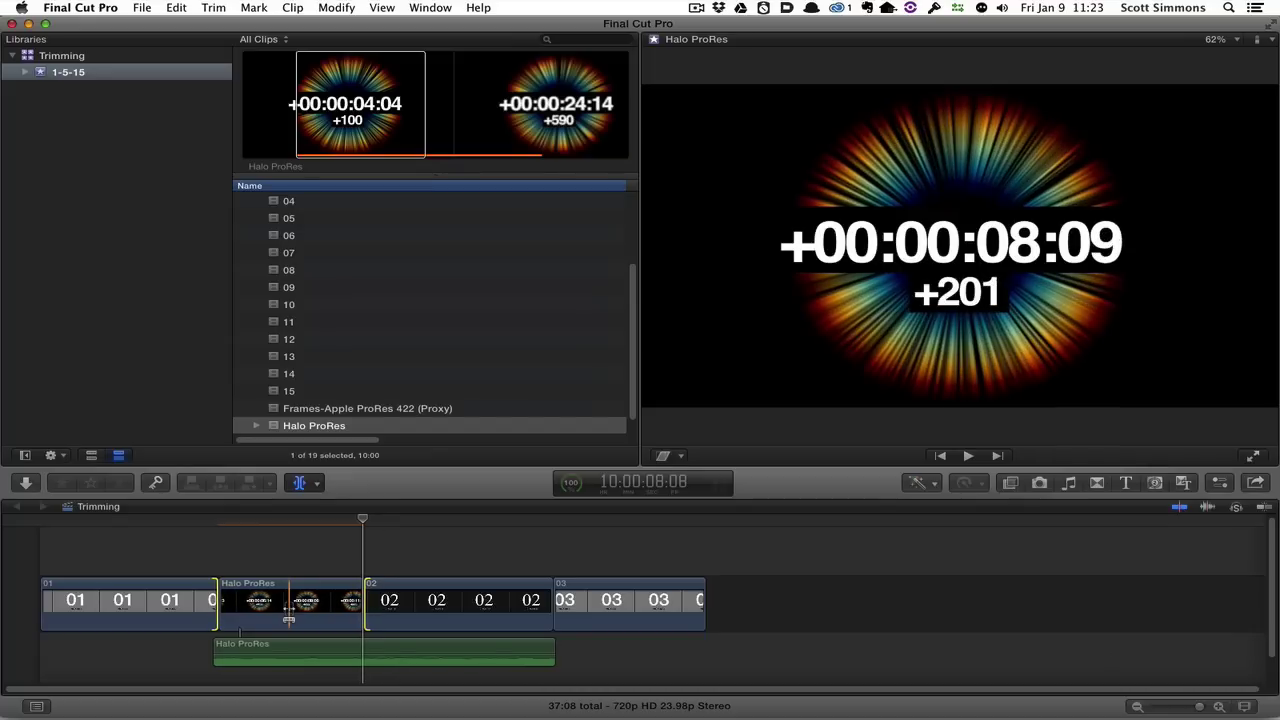
key("period")
key("period")
key("period")
Slide Halo ProRes back and forth between 01 and 02 in ten-frame nudges
key("shift+period")
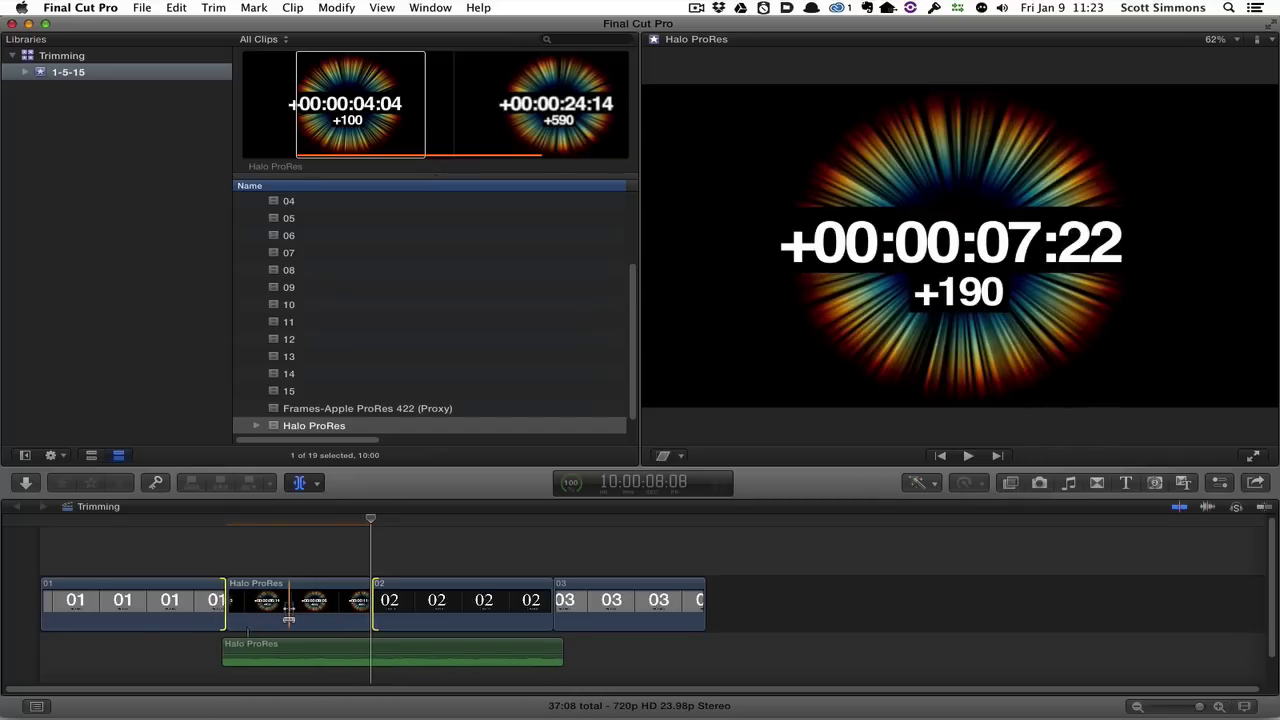
key("shift+comma")
key("shift+comma")
key("shift+comma")
key("shift+period")
key("shift+period")
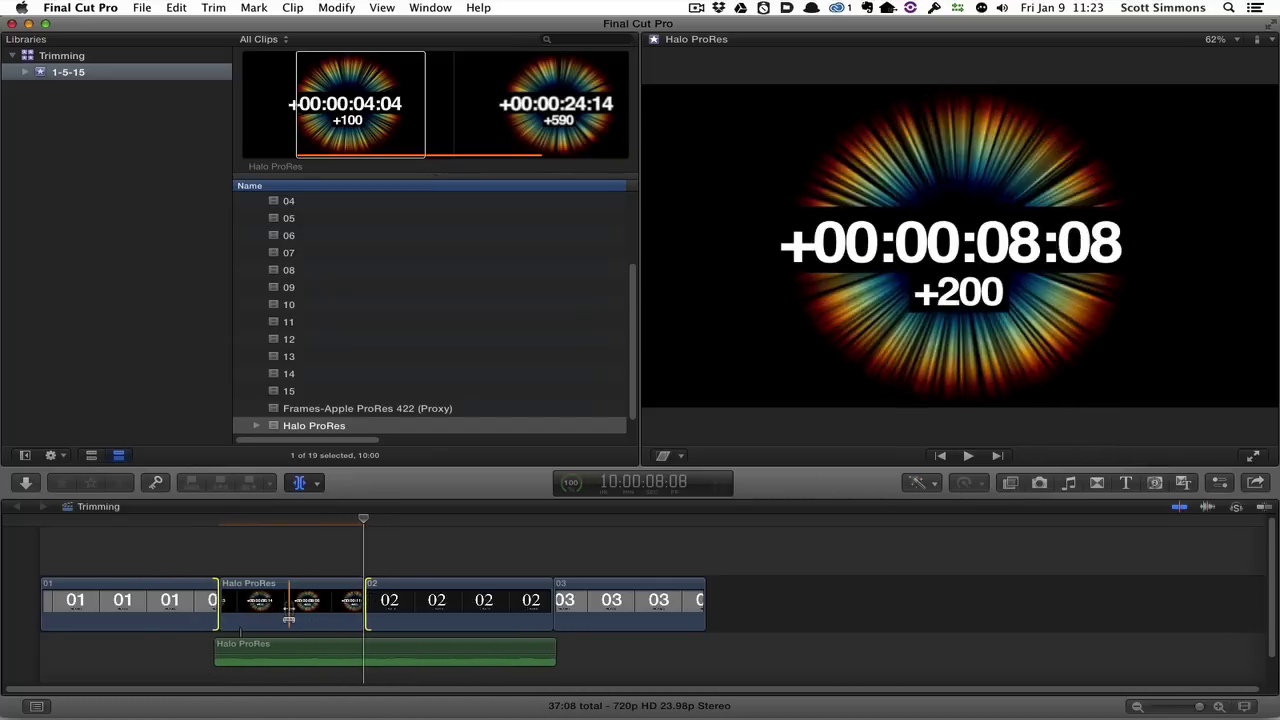
key("shift+period")
key("shift+period")
key("shift+comma")
key("shift+comma")
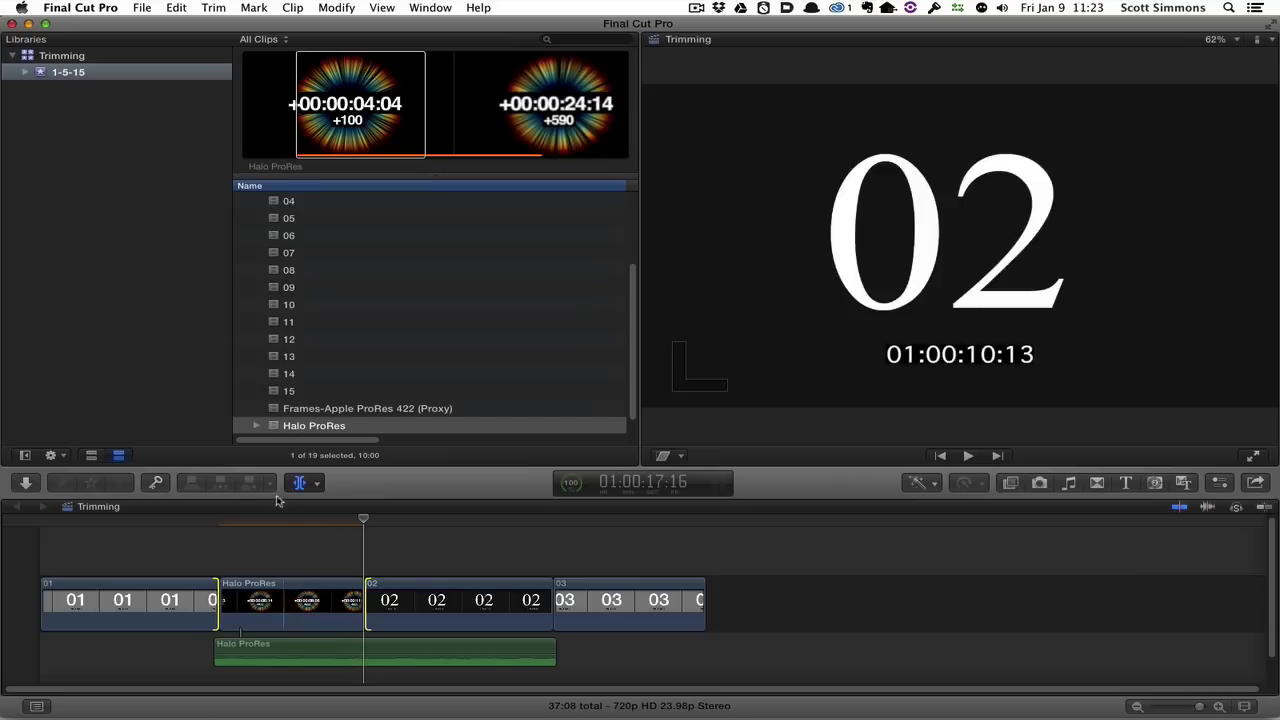
Clear the trim selection, switch to the Select tool and move the playhead to about the middle of Halo ProRes
left_click(283, 521)
left_click(285, 529)
left_click(297, 483)
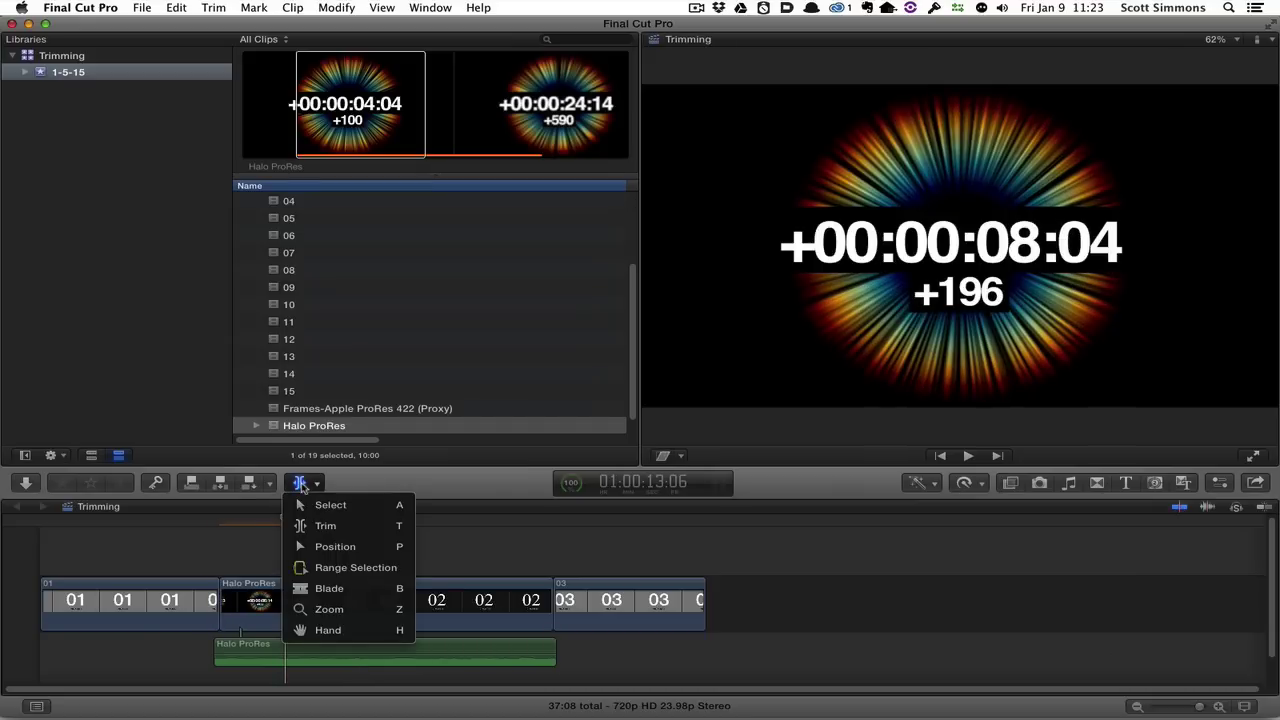
left_click(330, 503)
mouse_move(285, 520)
left_mouse_down()
mouse_move(274, 520)
mouse_move(301, 520)
left_mouse_up()
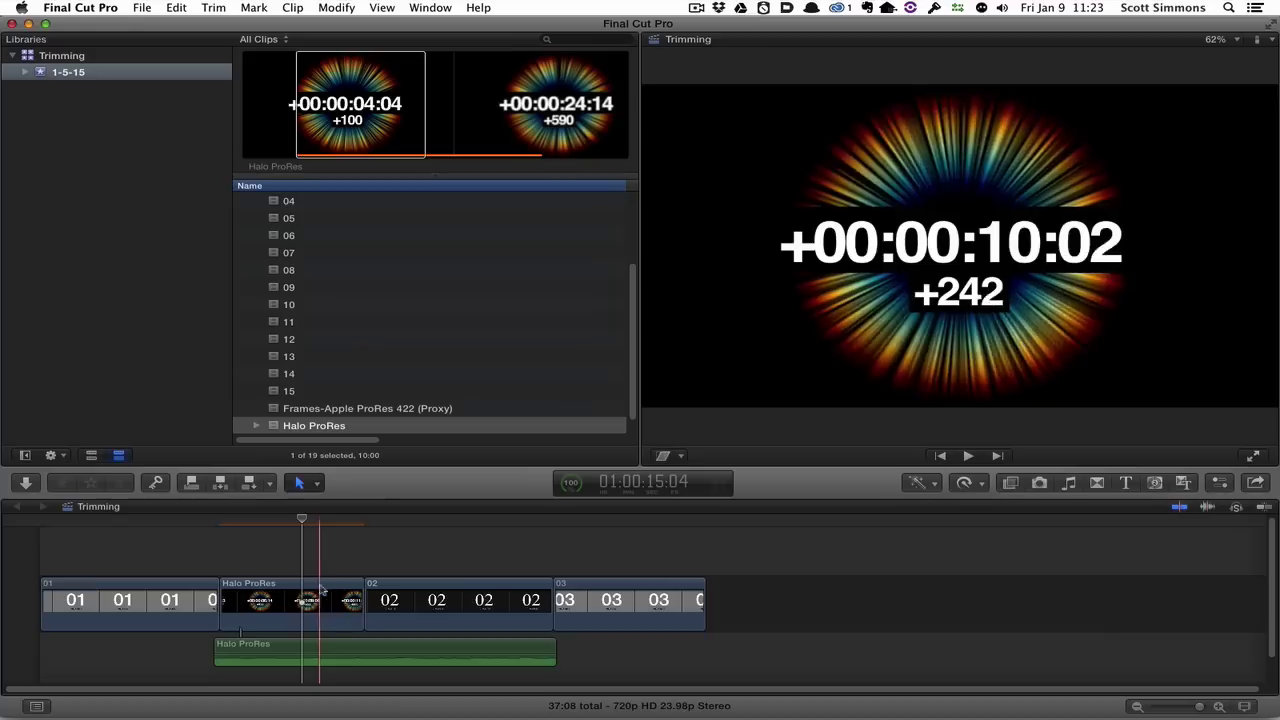
Select the whole Halo ProRes clip, nudge it later and earlier in ten-frame increments, and deselect it
left_click(310, 605)
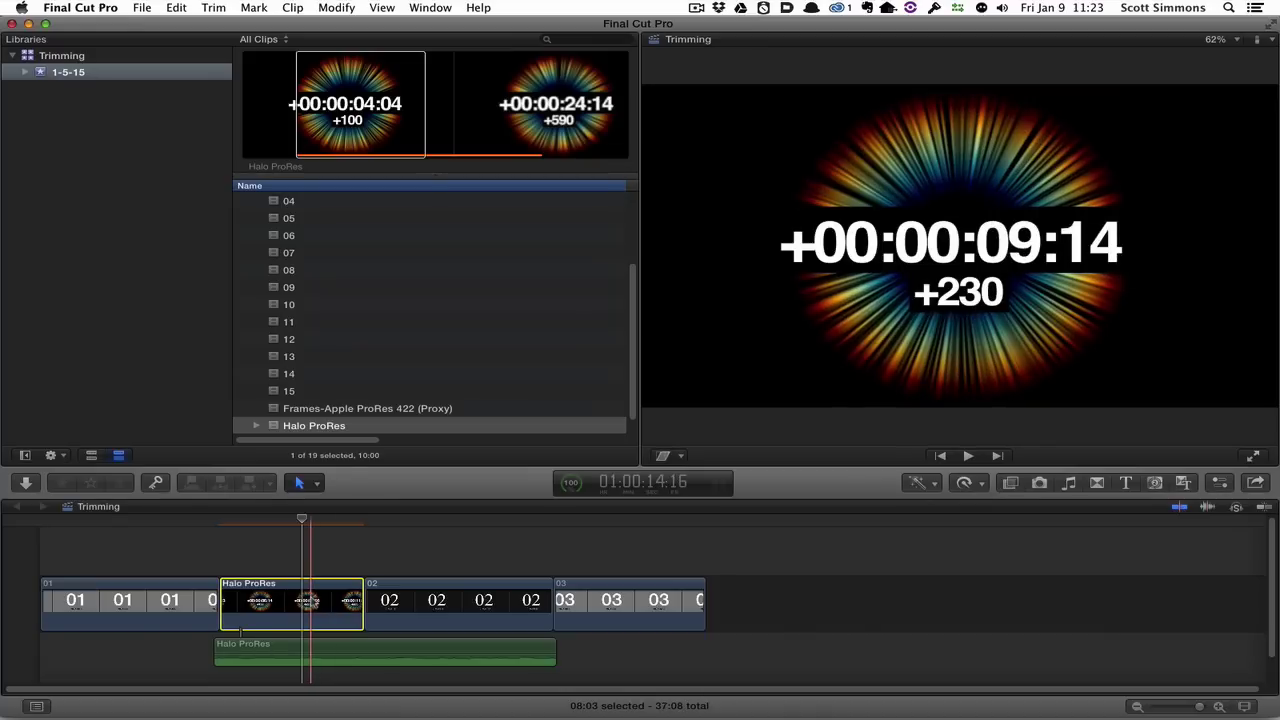
key("shift+period")
key("shift+period")
key("shift+comma")
key("shift+comma")
key("shift+comma")
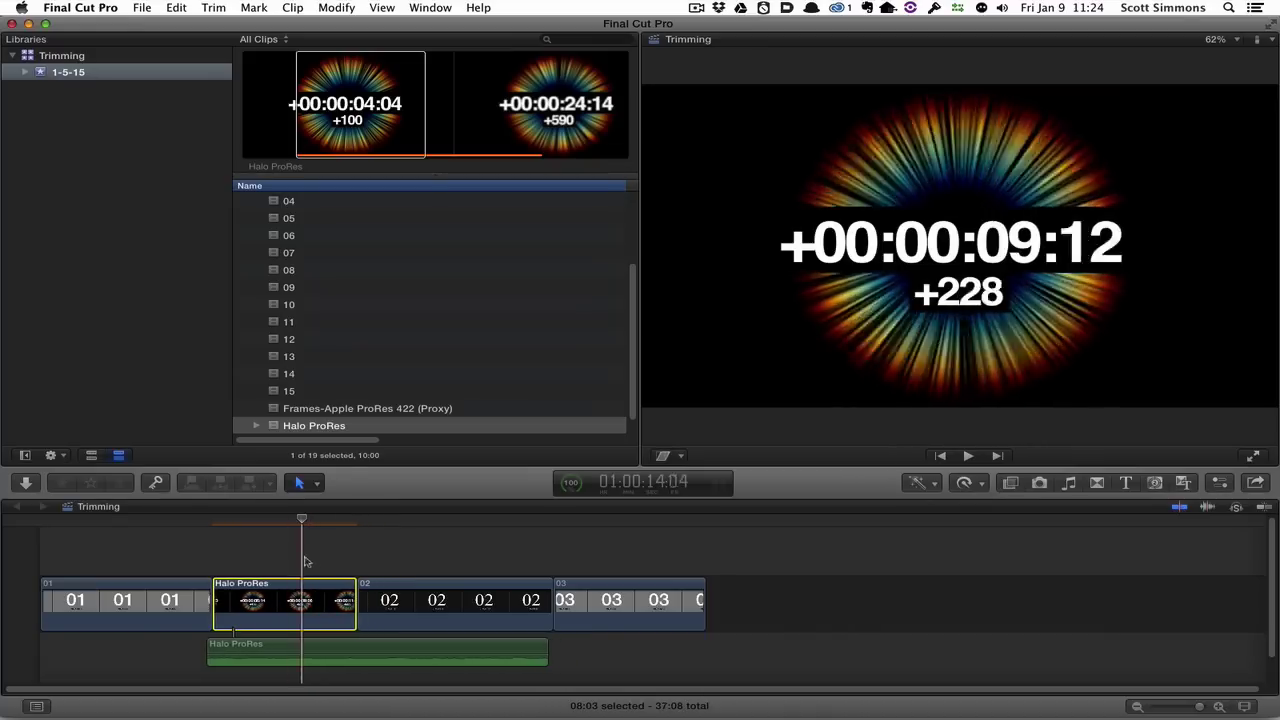
left_click(308, 560)
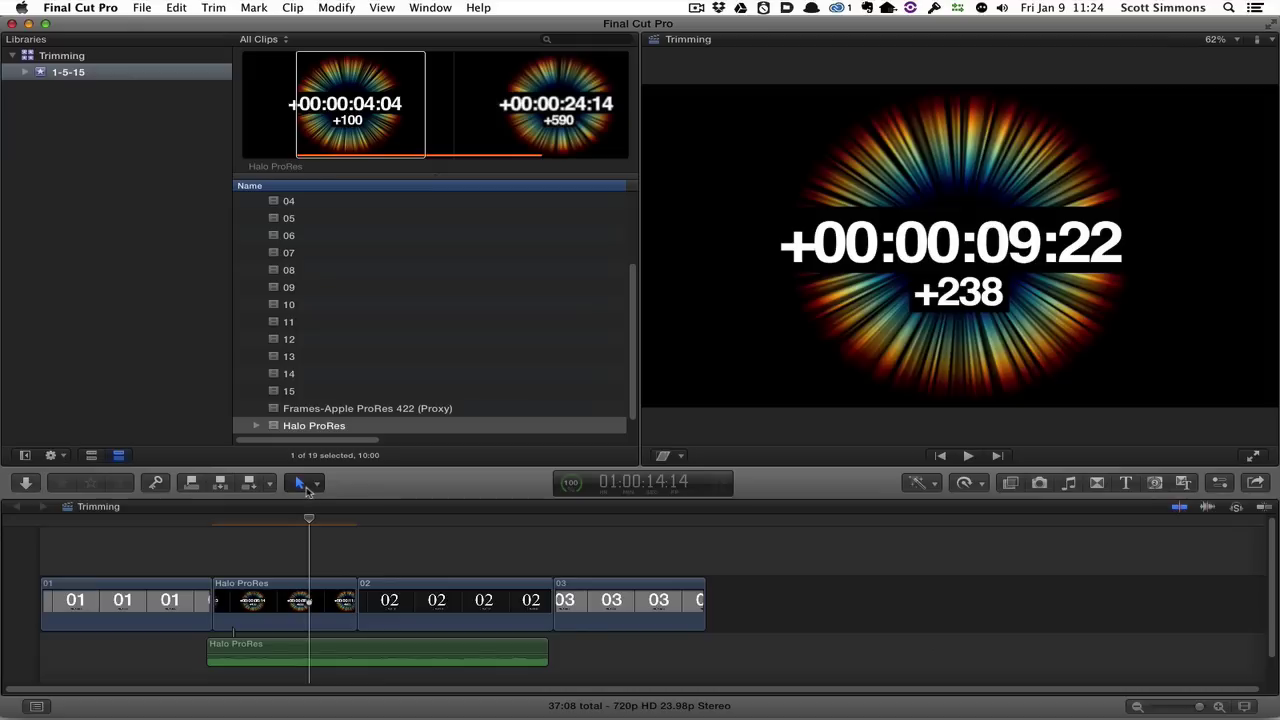
Switch to the Trim tool, slip Halo ProRes freehand, and slide the clip freehand between 01 and 02
left_click(307, 489)
left_click(310, 524)
left_click(282, 600)
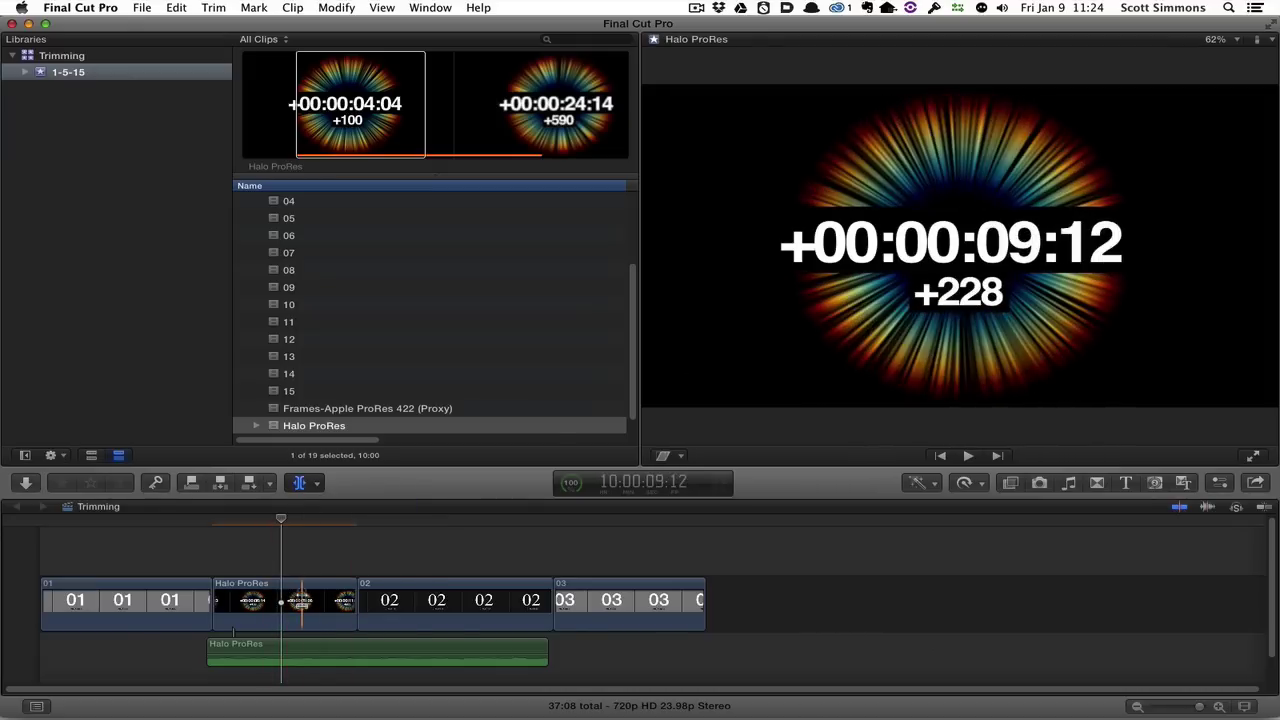
left_click(291, 600)
mouse_move(291, 600)
left_mouse_down()
mouse_move(319, 600)
mouse_move(300, 600)
left_mouse_up()
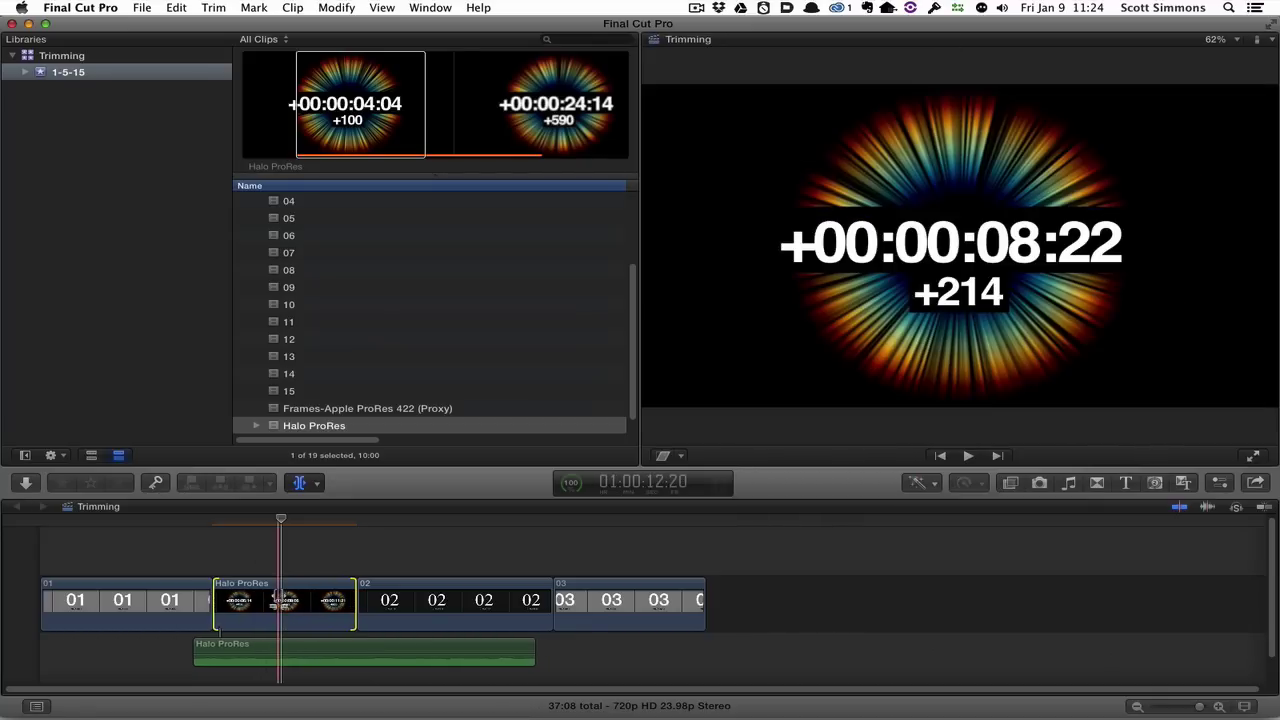
left_click(285, 599, "alt")
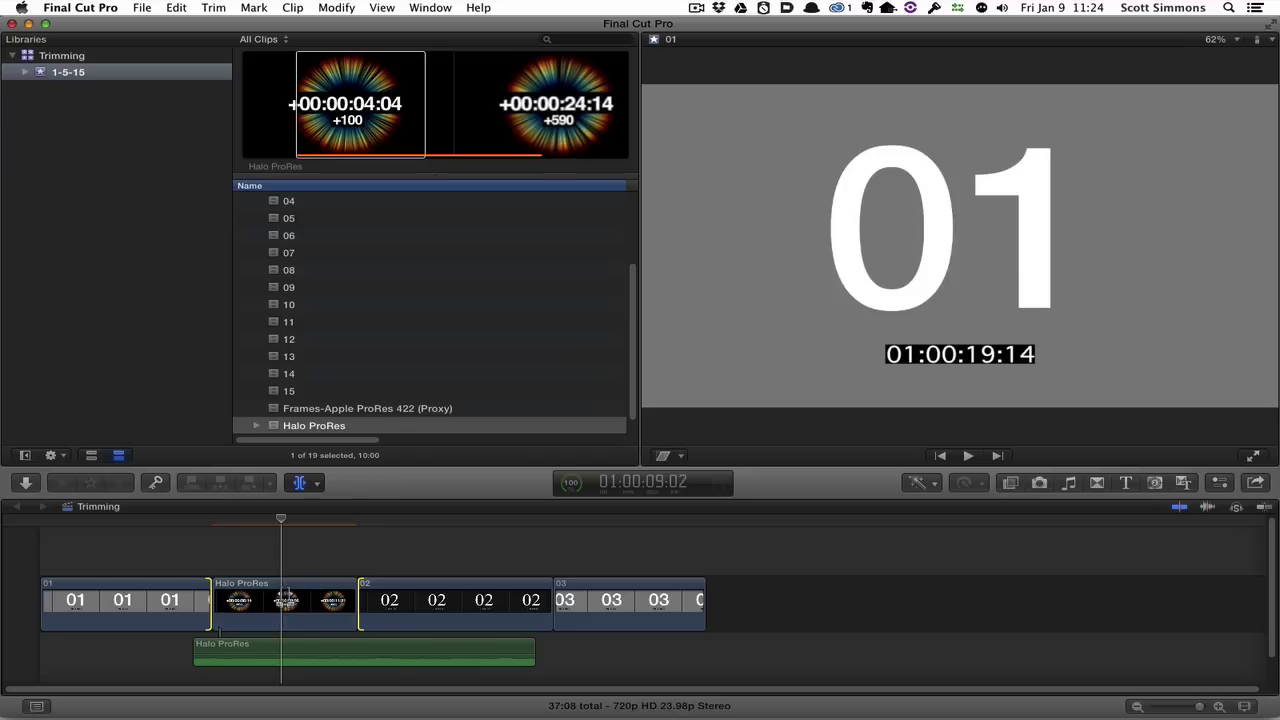
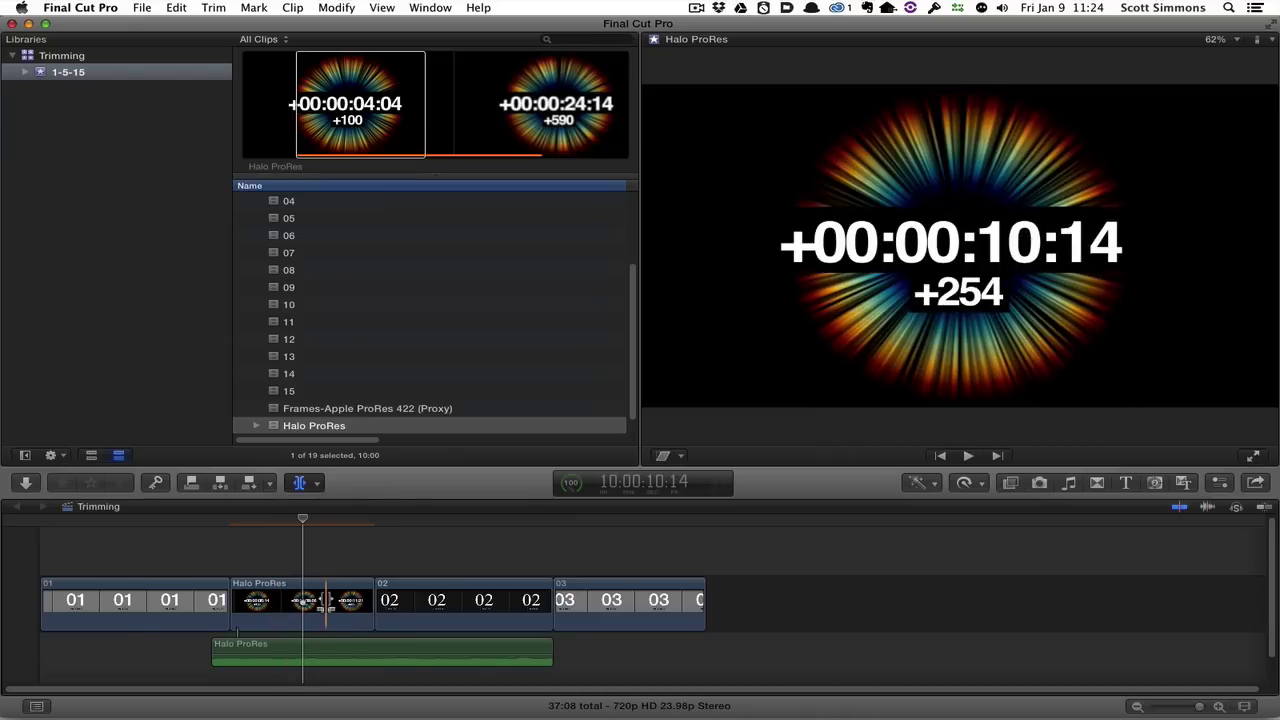
mouse_move(322, 606)
left_mouse_down()
mouse_move(307, 600)
mouse_move(340, 595)
mouse_move(309, 592)
left_mouse_up()
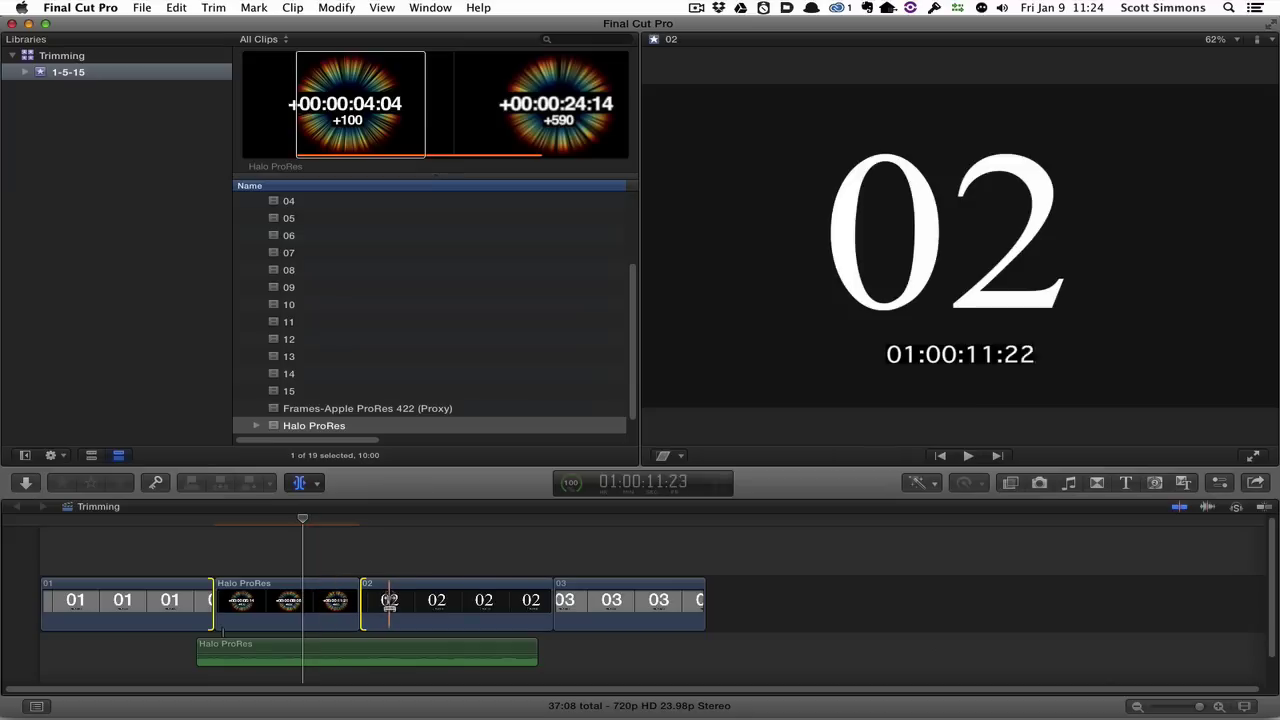
Slip clip 02 slightly freehand and set Halo ProRes up for slip trimming
left_click(389, 602)
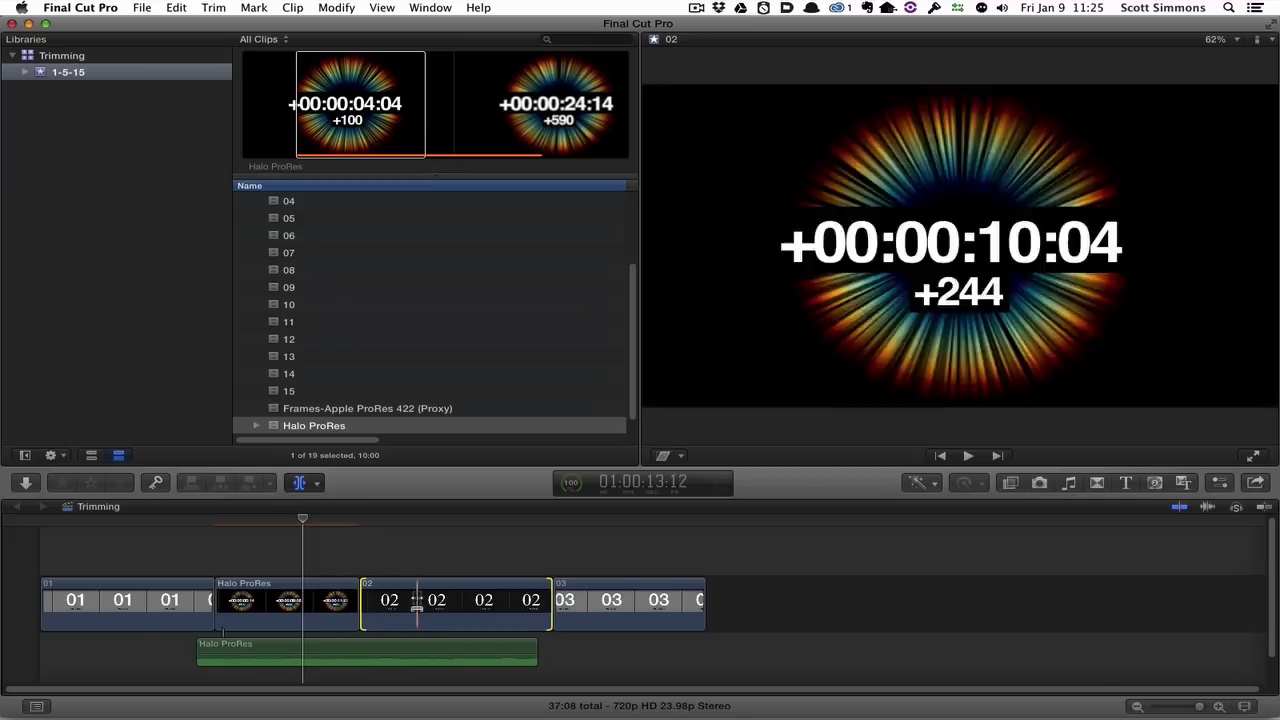
left_click_drag(417, 600, 417, 602)
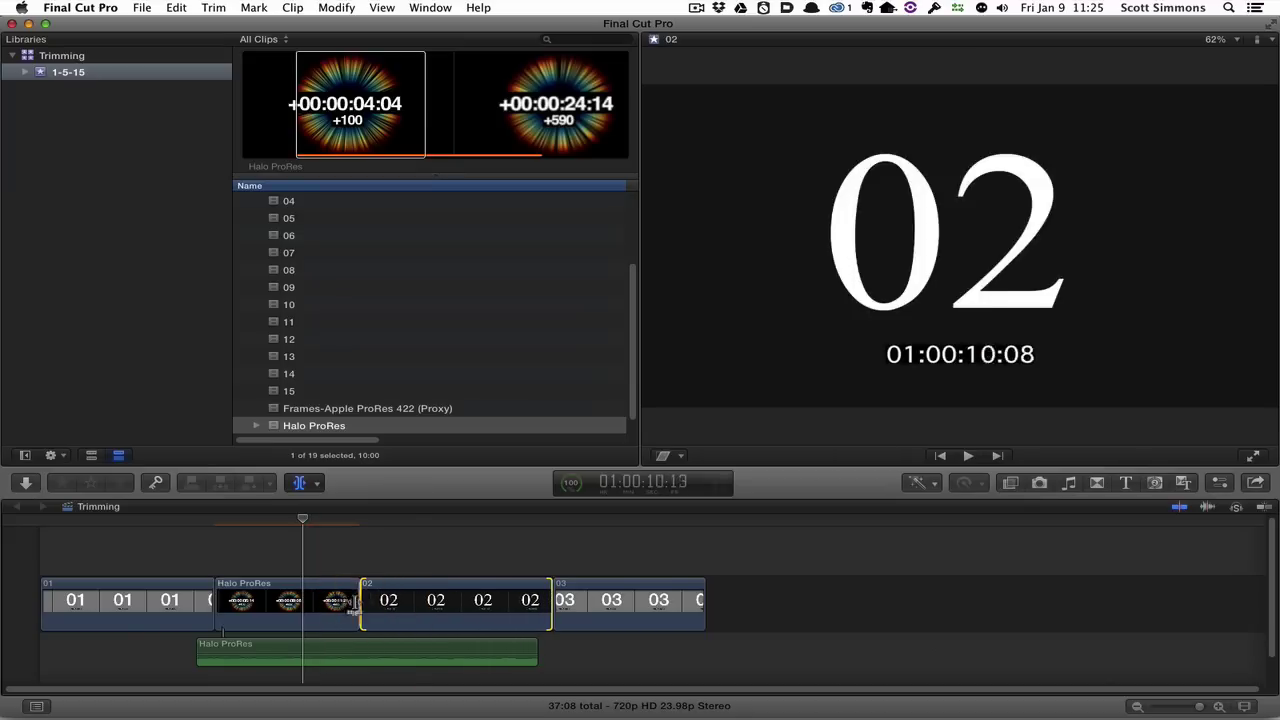
left_click(300, 607)
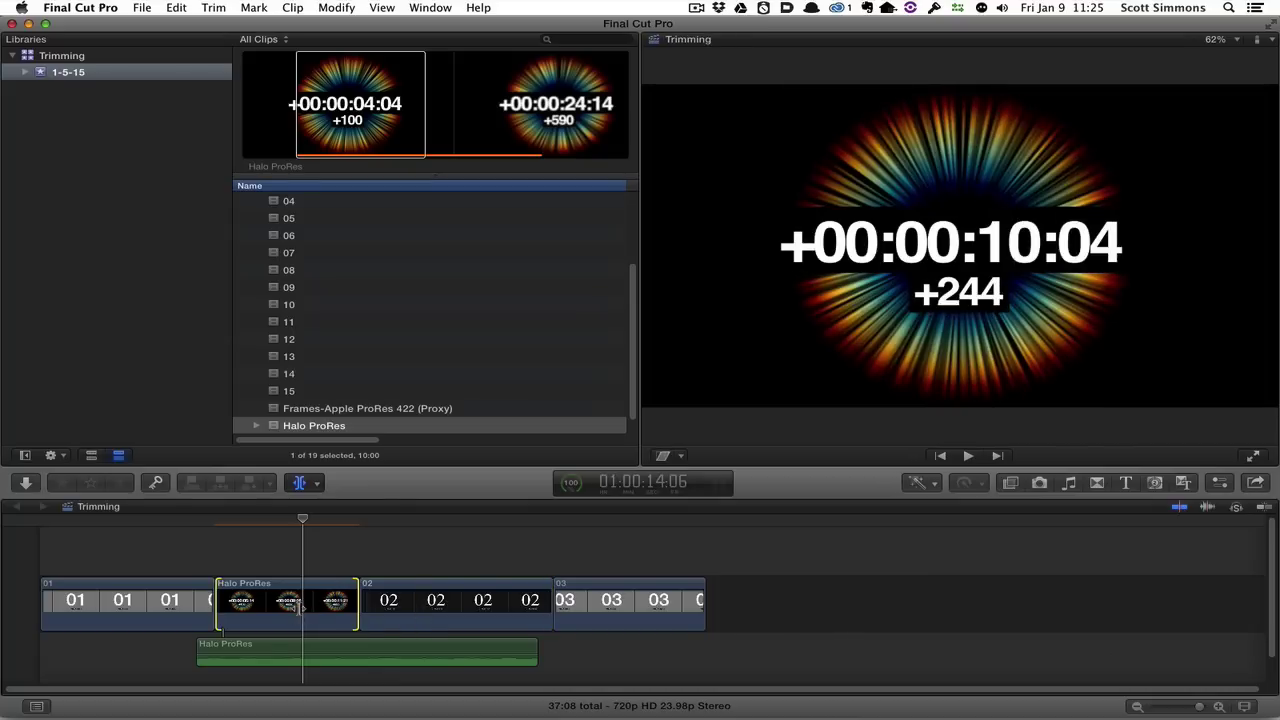
Try to select 01, Halo ProRes, 02 and the linked audio as a group for trimming with a selection box
left_click_drag(588, 548, 212, 638)
left_click(306, 565)
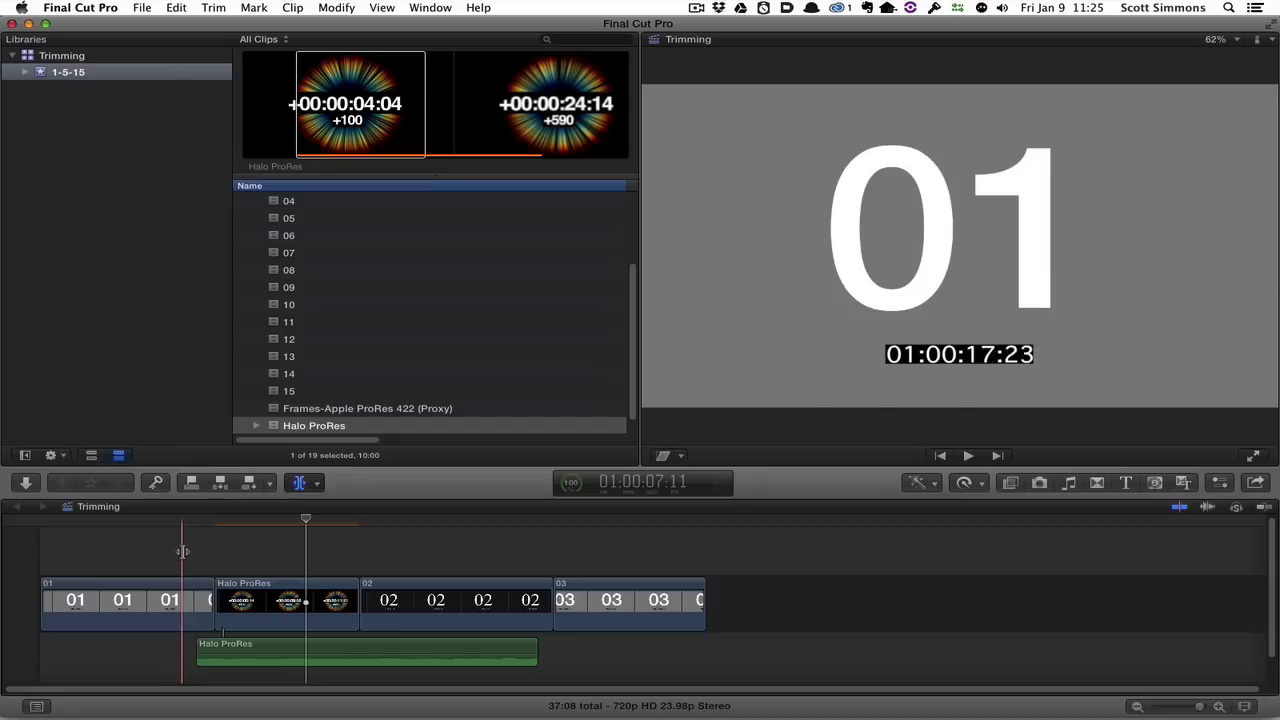
left_click_drag(183, 551, 580, 578)
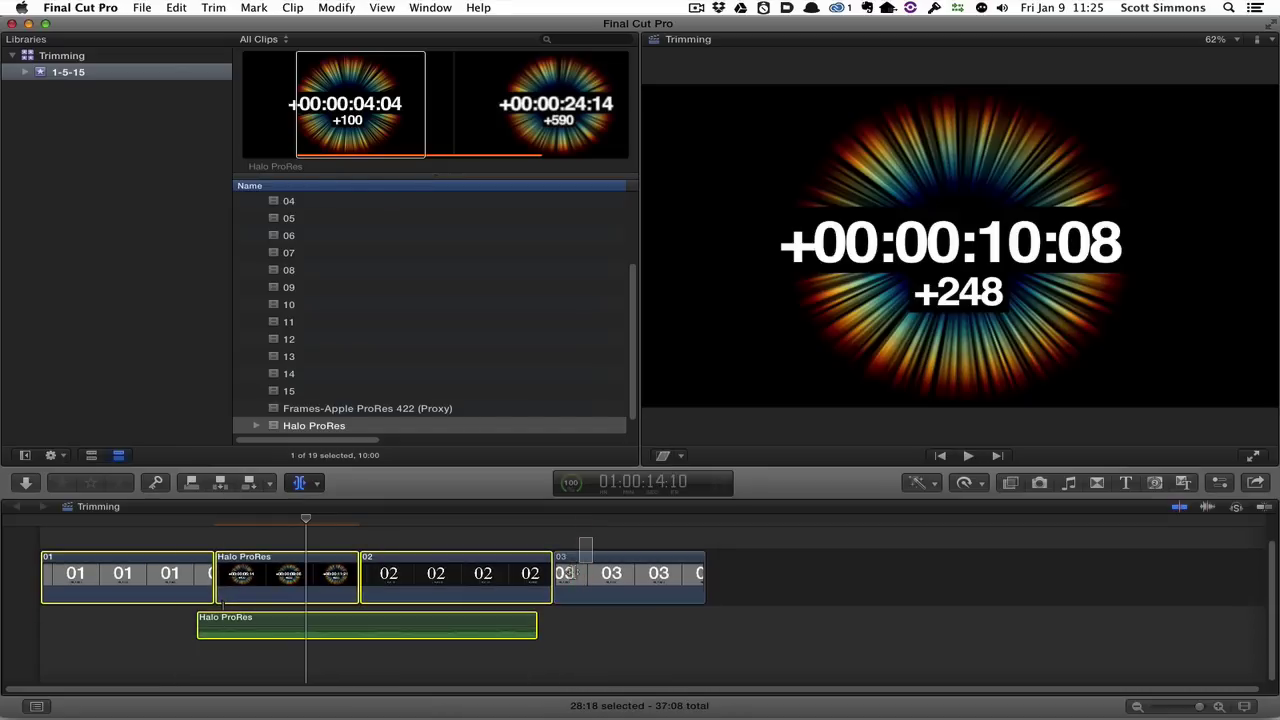
Set clip 02 up for slip trimming, and change the trim selection to a slide of Halo ProRes
left_click(452, 575)
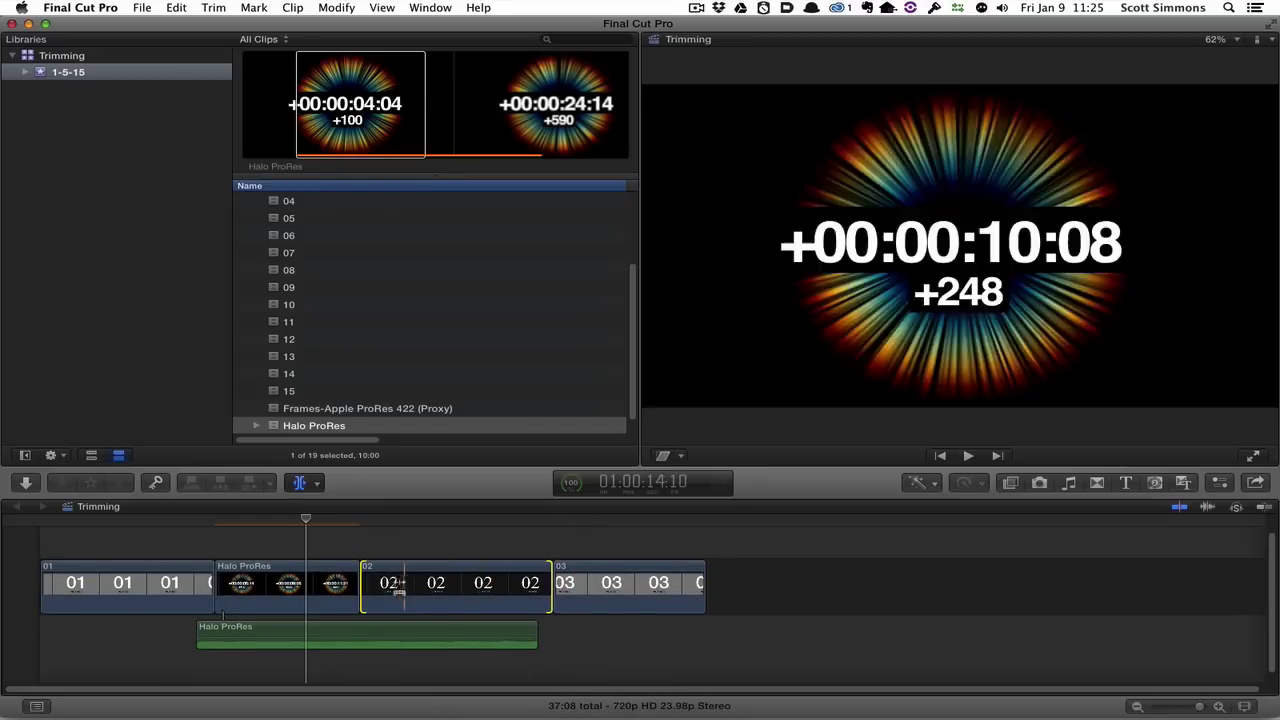
left_click(306, 590)
left_click(313, 593)
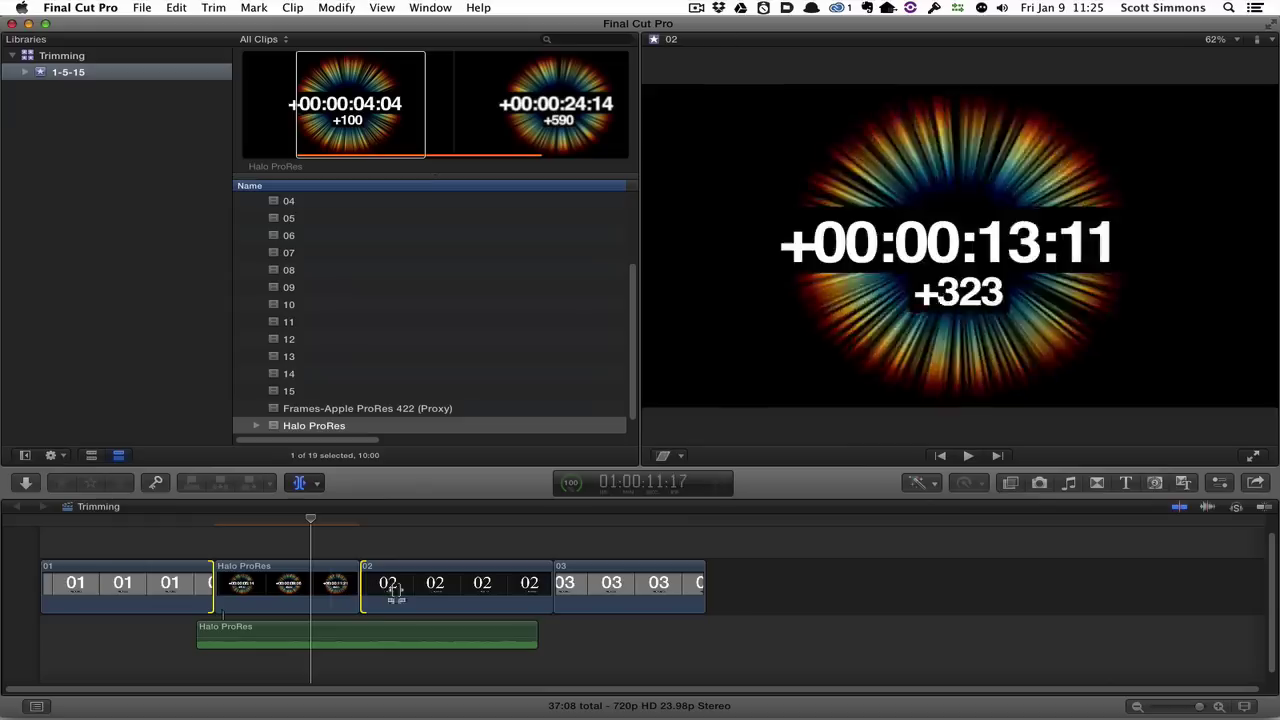
Select the start edge of 03 and of 02 individually, set 02 up for slip trimming, and return to Halo ProRes
left_click(553, 598)
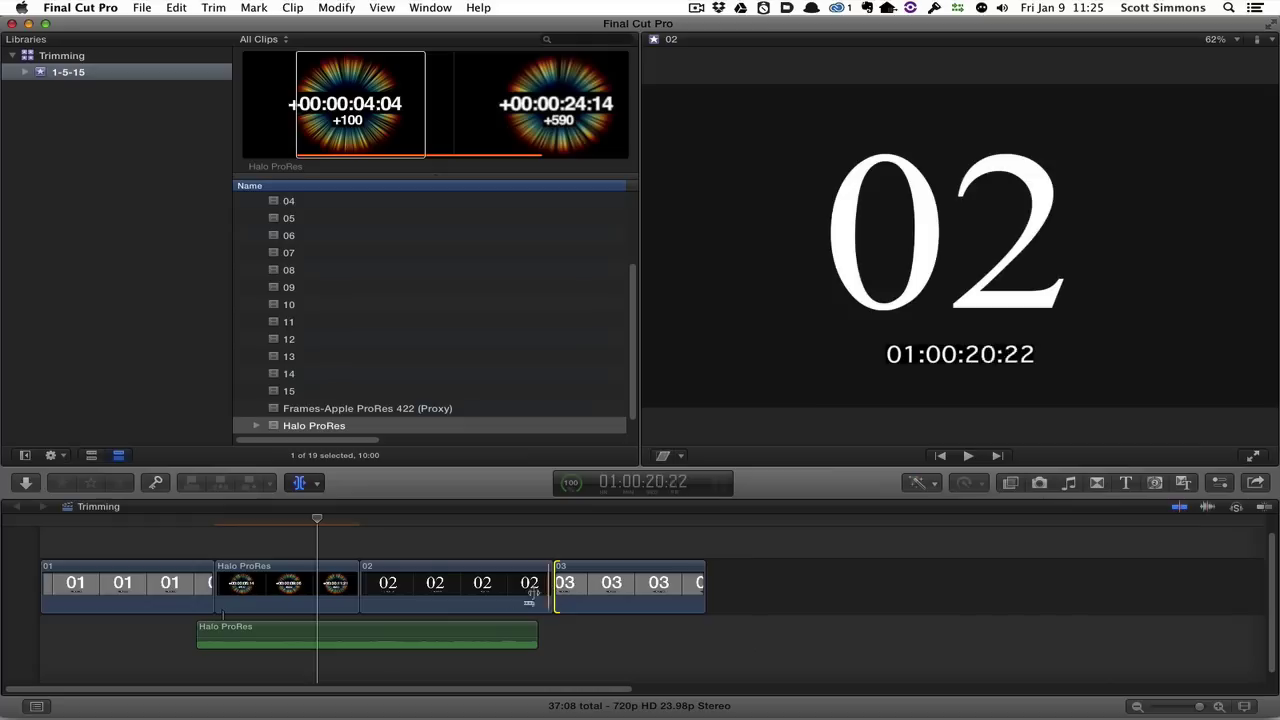
left_click(368, 598)
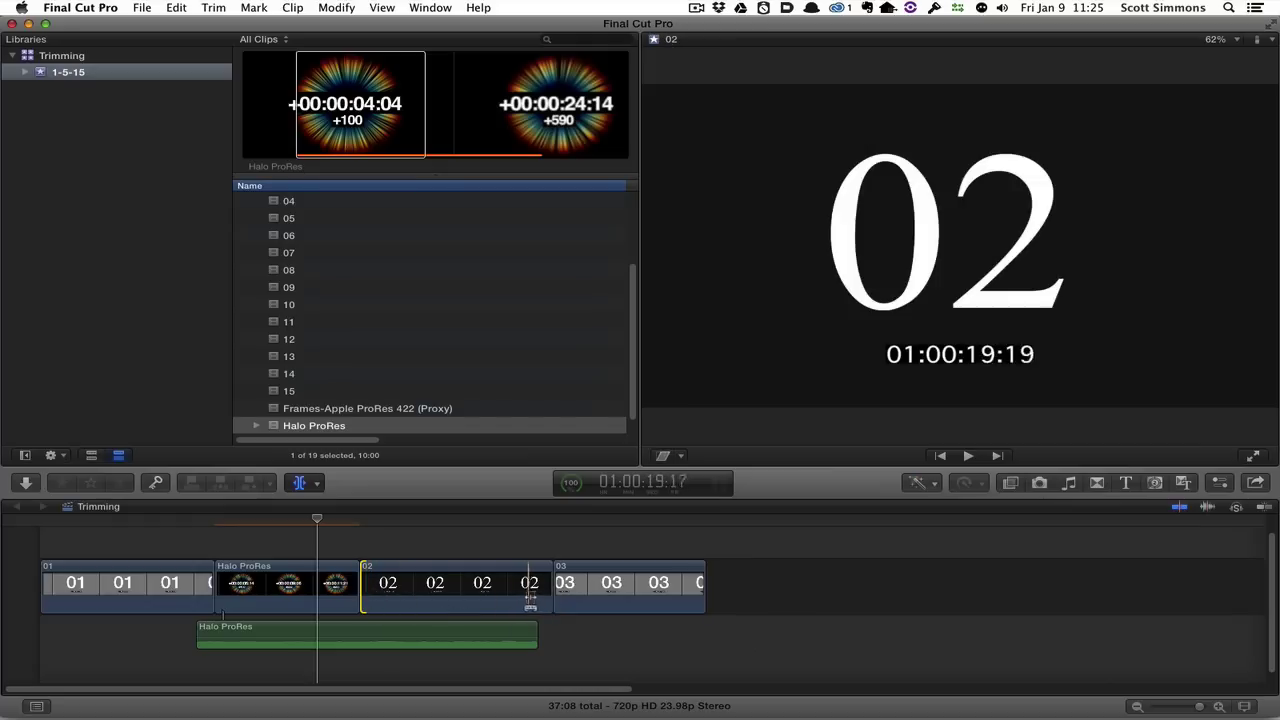
left_click(541, 598)
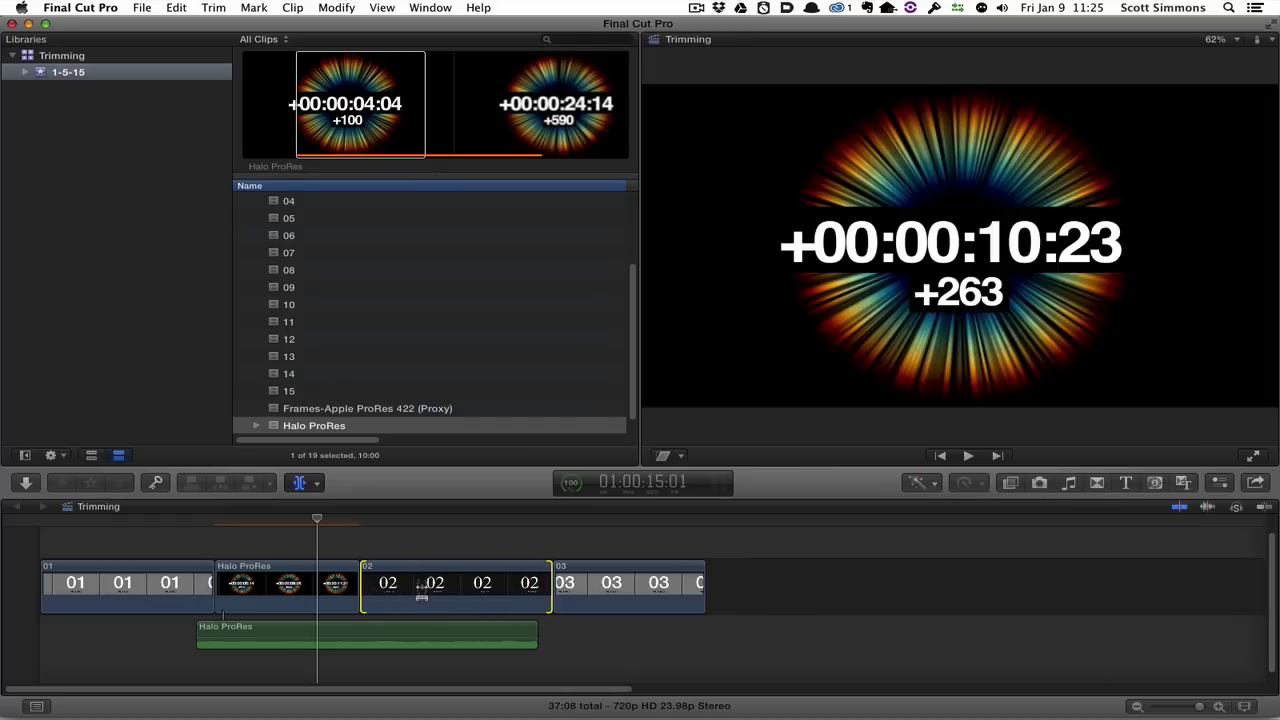
left_click(272, 580)
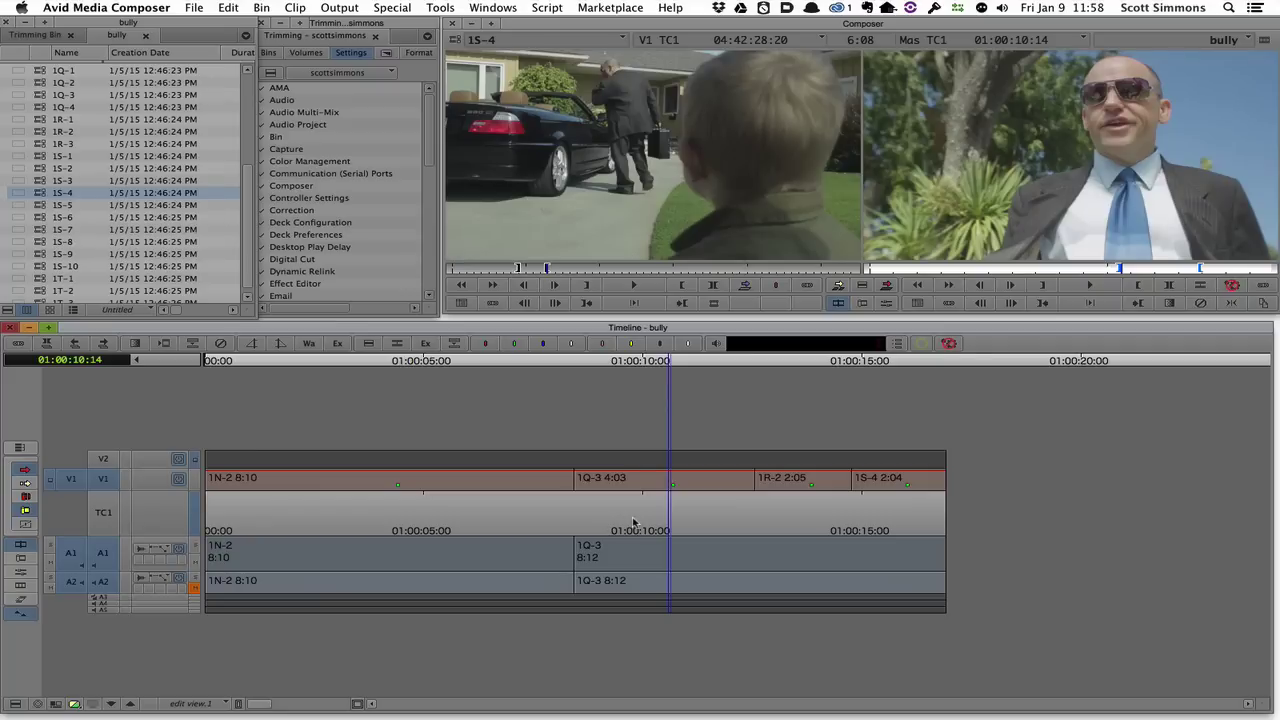
In Avid Media Composer, play through the bully sequence to review the cuts between 1N-2, 1Q-3, 1R-2 and 1S-4
left_click_drag(633, 522, 800, 513)
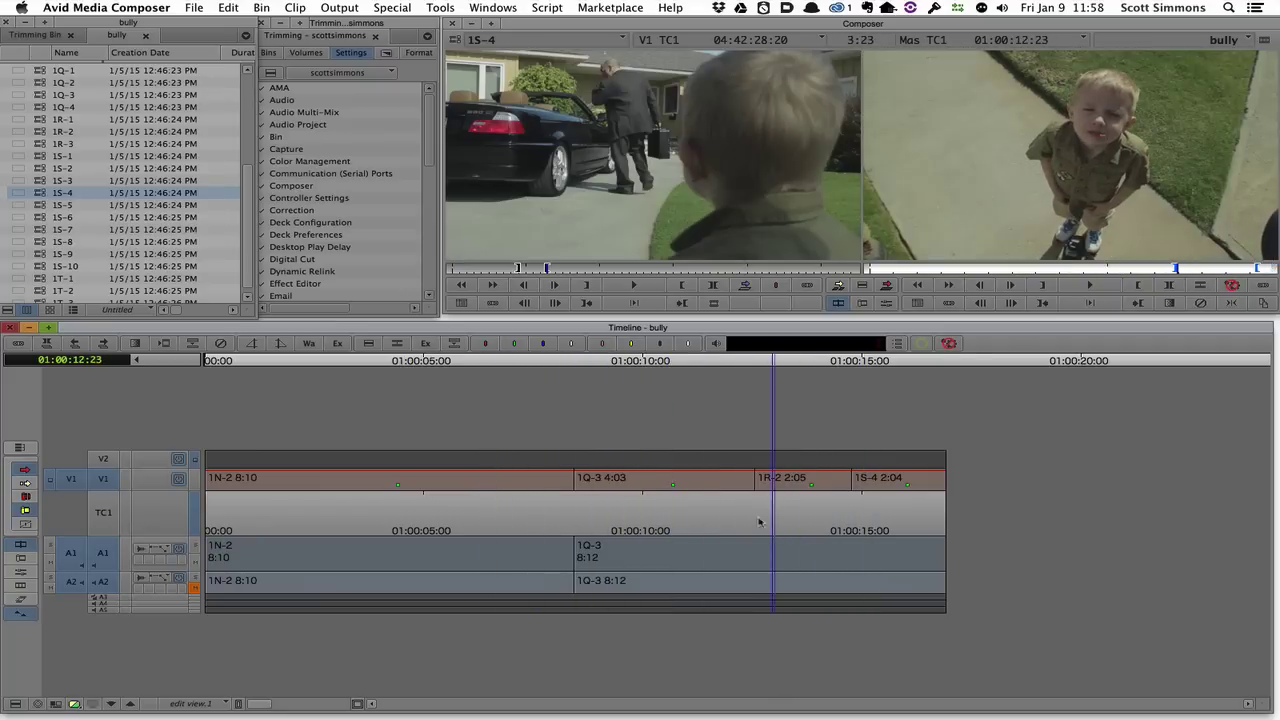
left_click_drag(591, 527, 506, 505)
key("space")
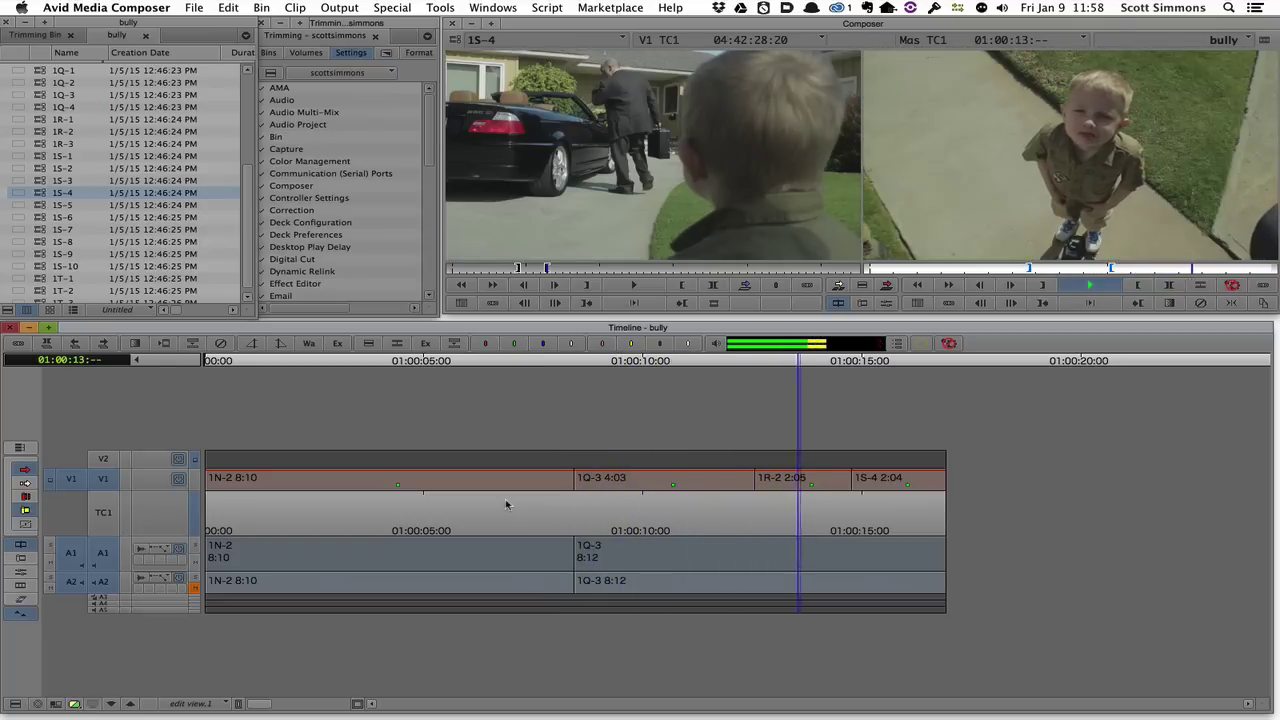
Enter trim mode at the cut between 1N-2 and 1Q-3 on the video and audio tracks and loop playback around it
left_click_drag(523, 509, 606, 531)
key("u")
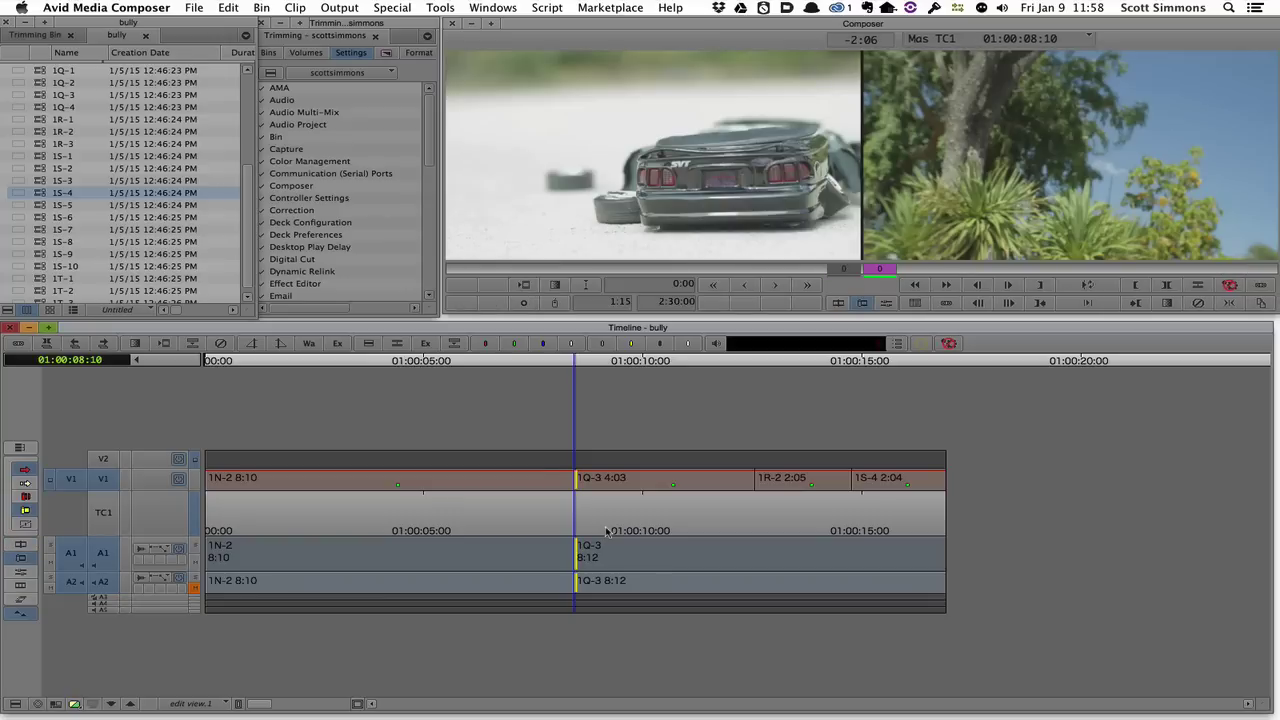
key("space")
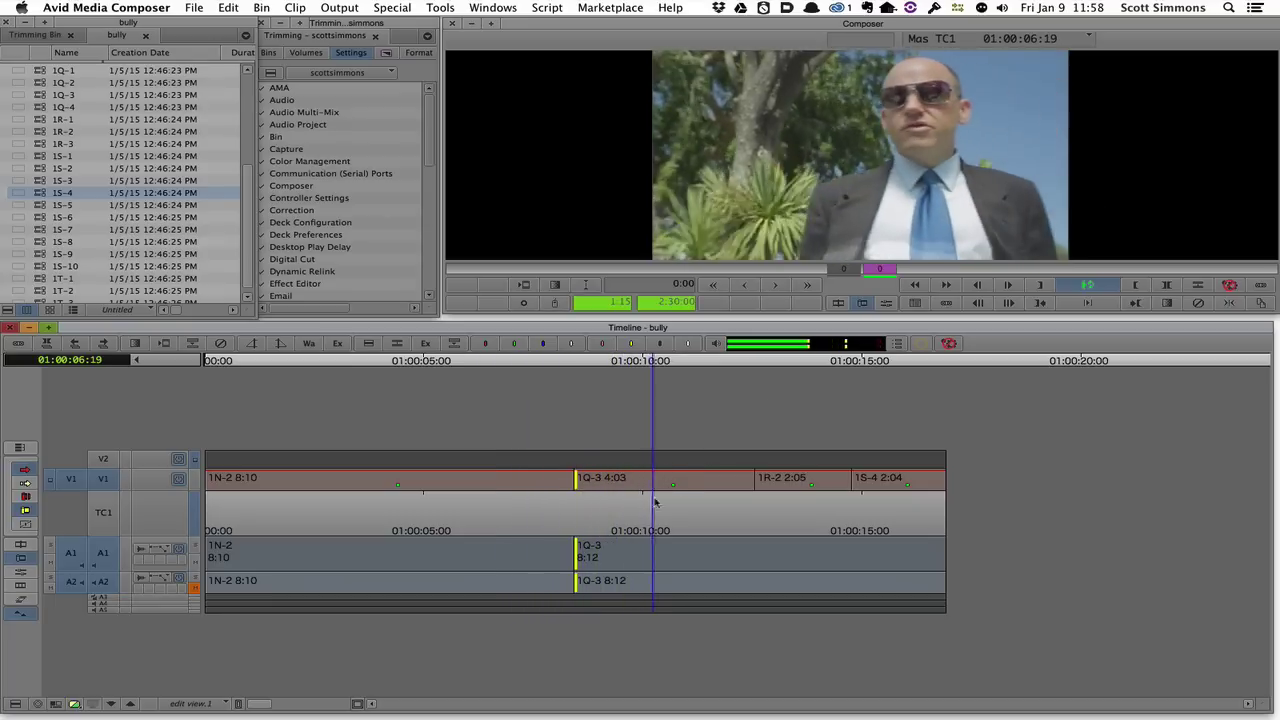
key("space")
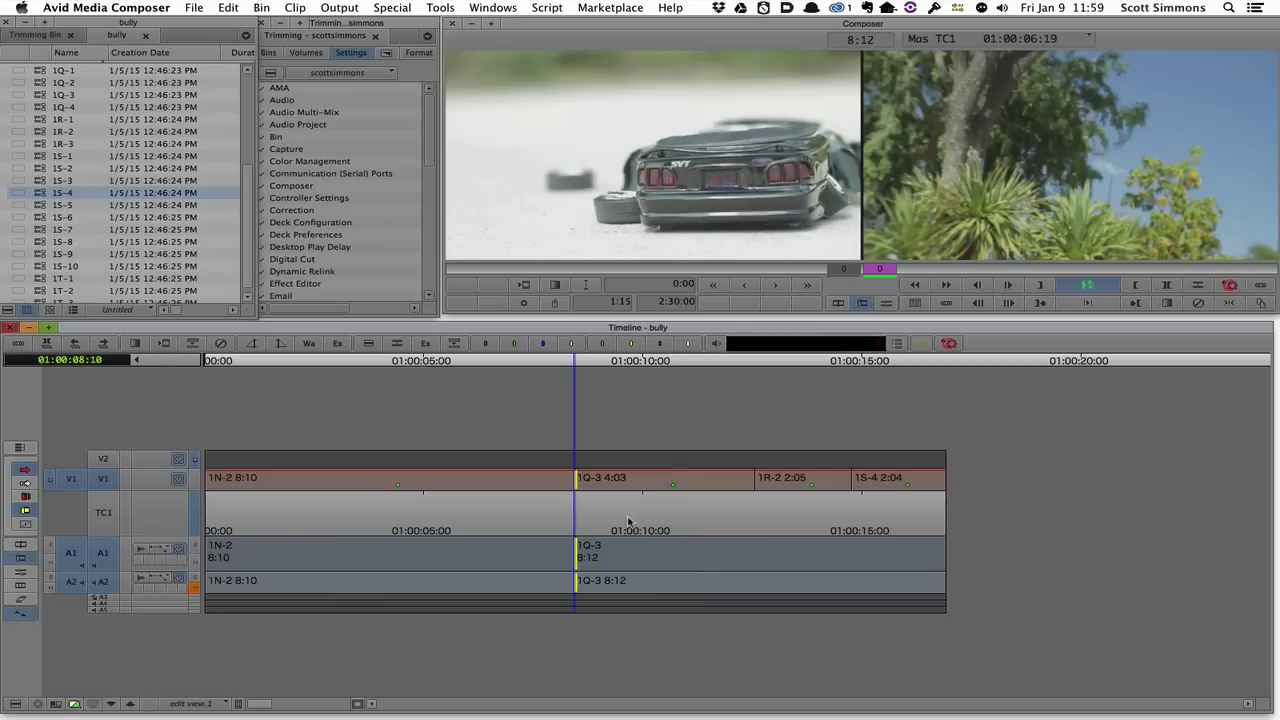
Ripple-trim 29 frames off the start of 1Q-3 on the video and audio tracks using live-playback trimming
key("l")
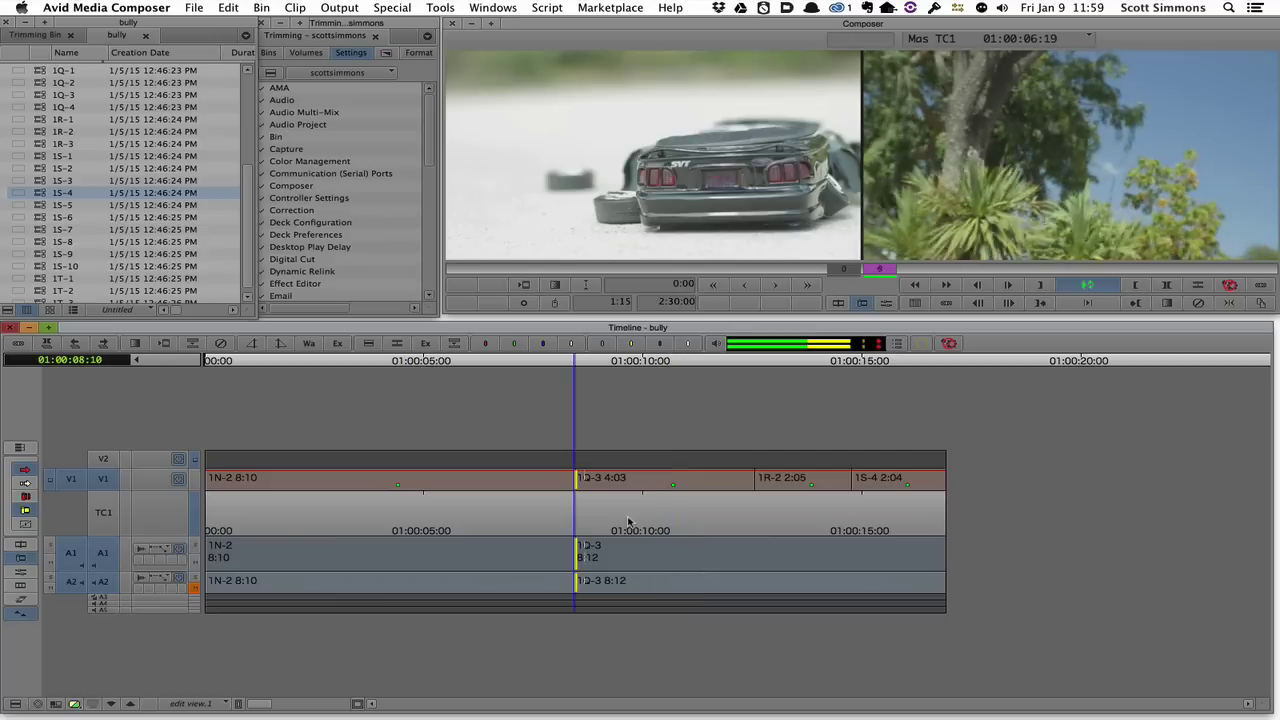
key("k")
key("j")
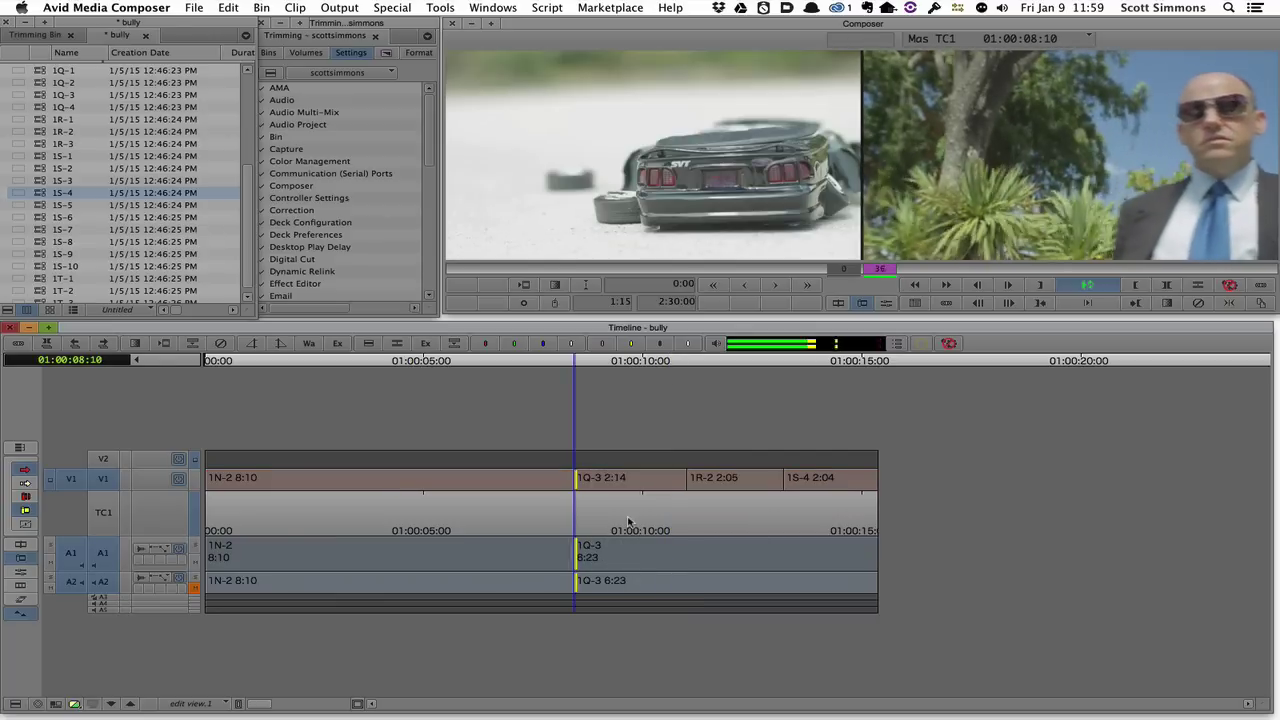
key("l")
key("k")
key("j")
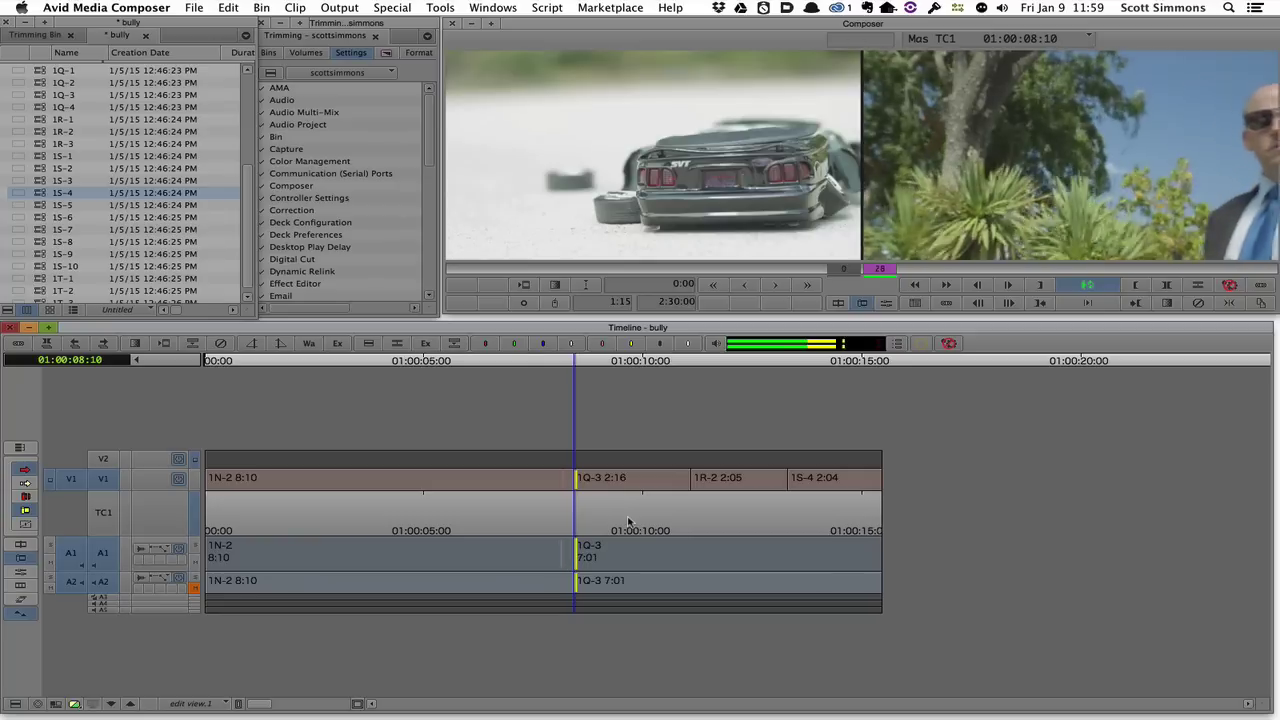
key("k")
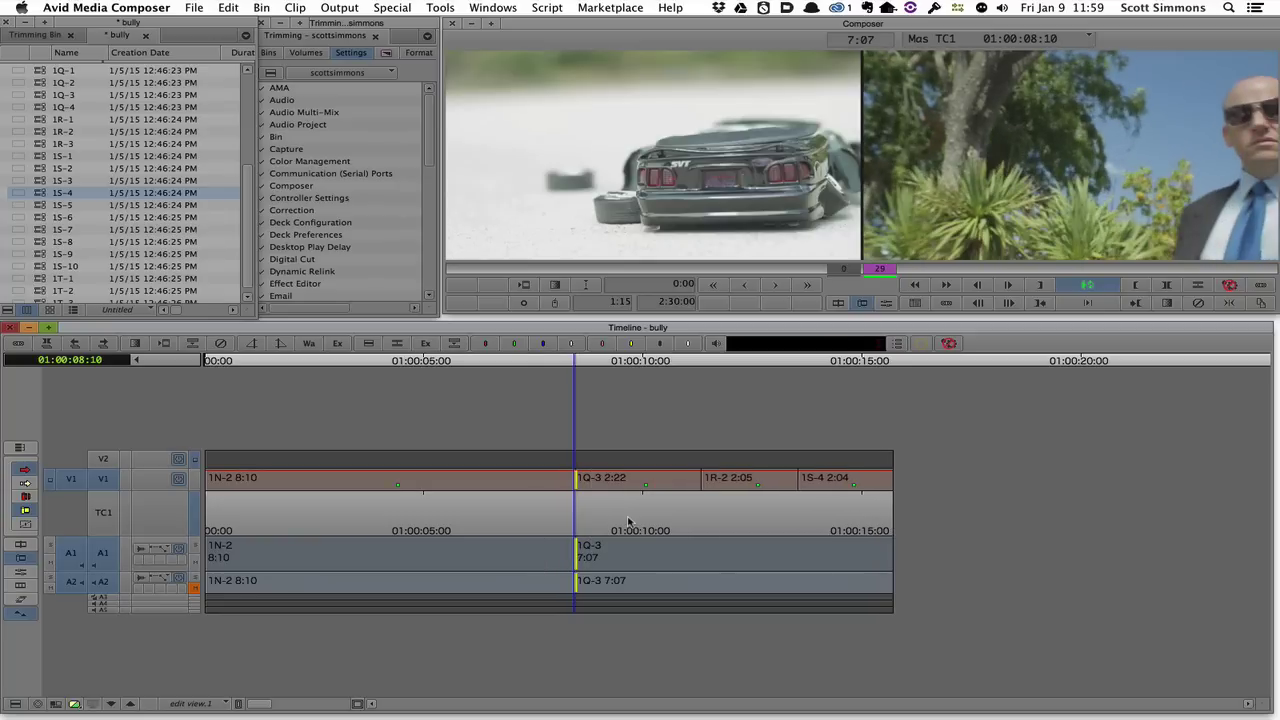
Loop playback around the trimmed cut between 1N-2 and 1Q-3 to check its timing
key("space")
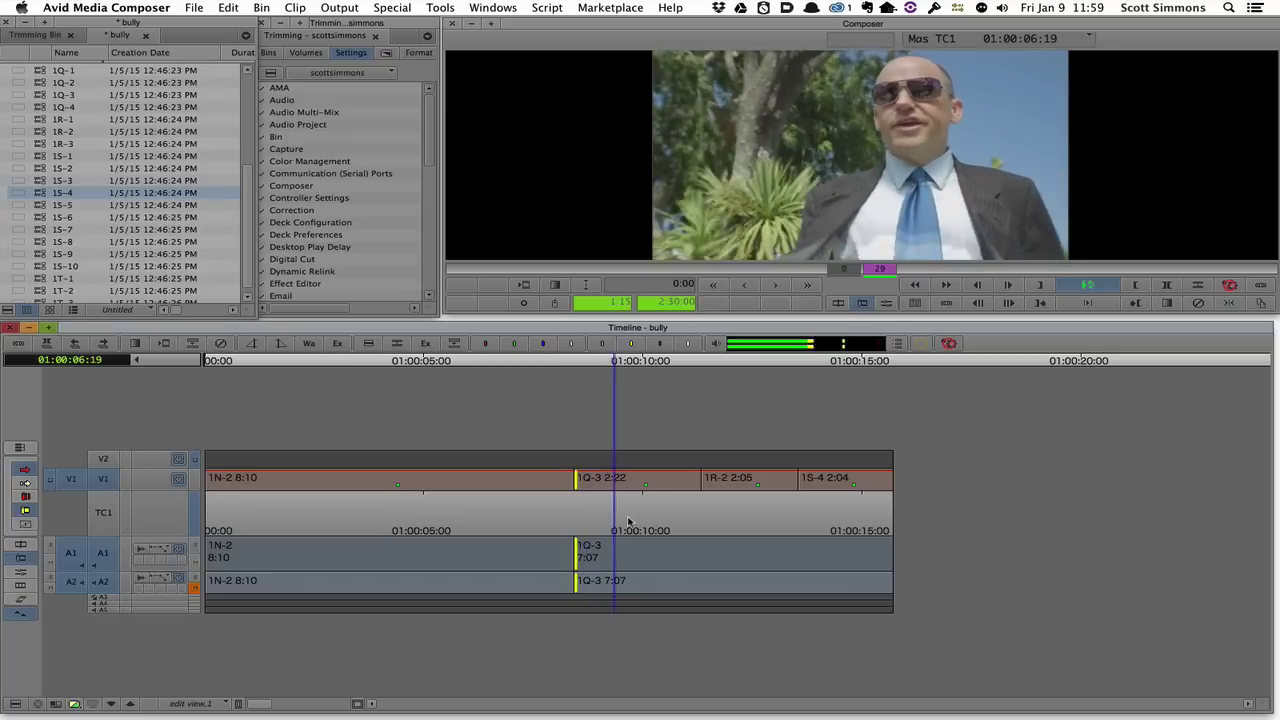
key("space")
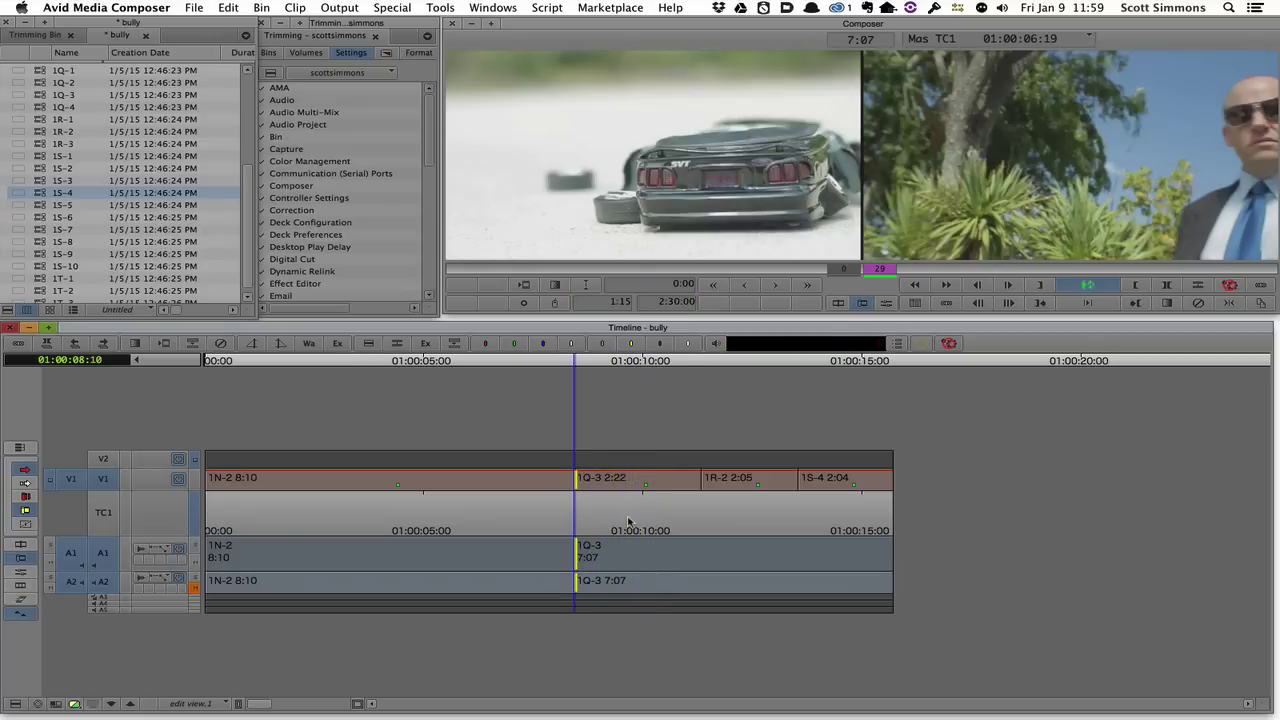
key("space")
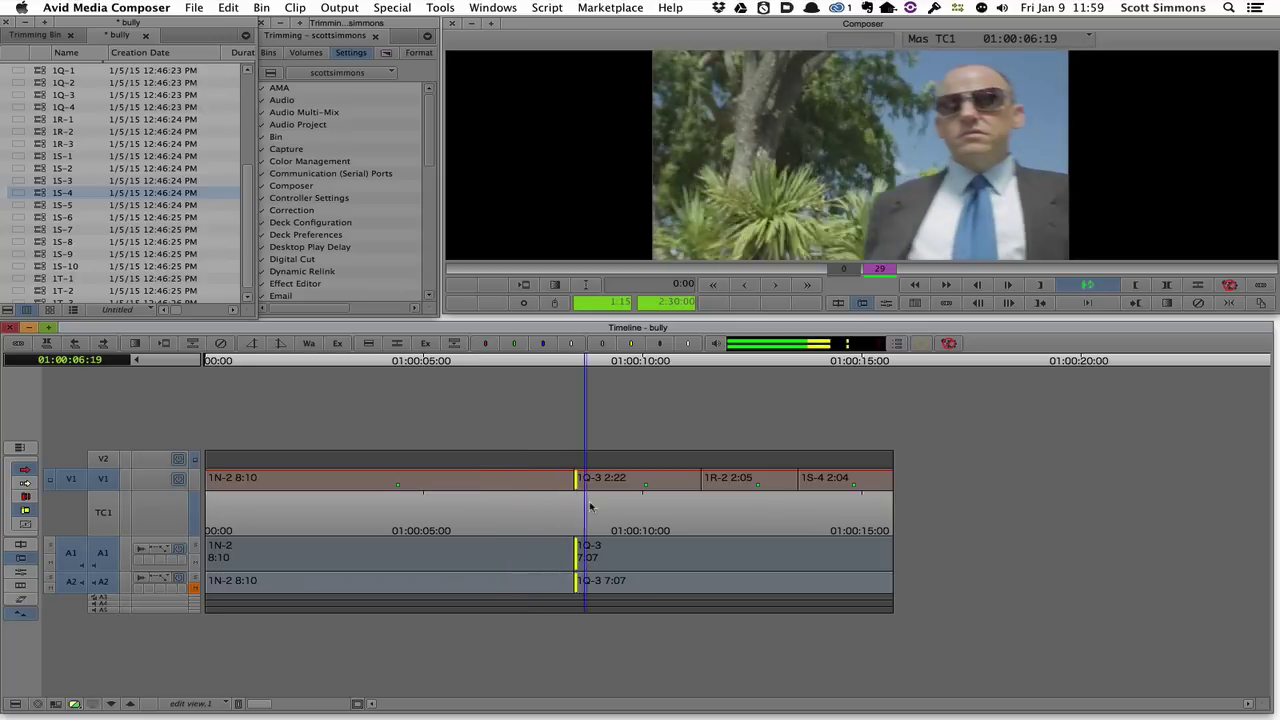
key("space")
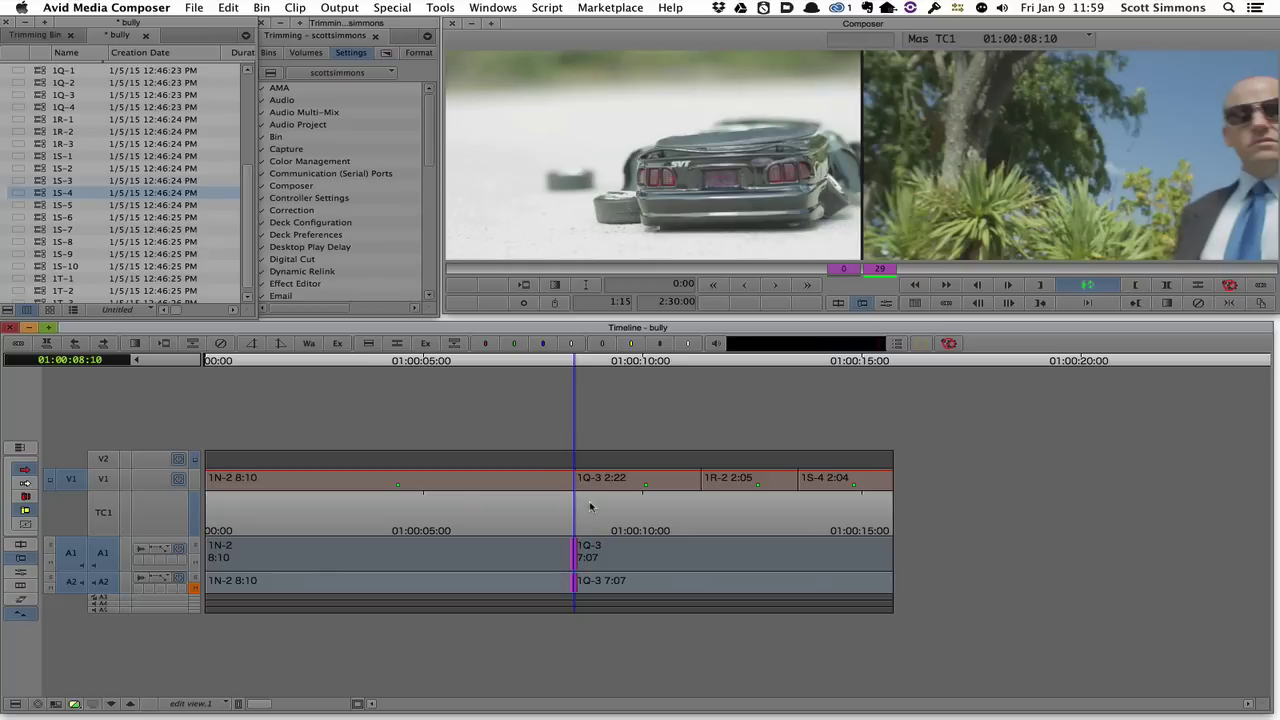
Roll the A1 and A2 cut between 1N-2 and 1Q-3 back 73 frames to create a split edit
key("space")
key("k")
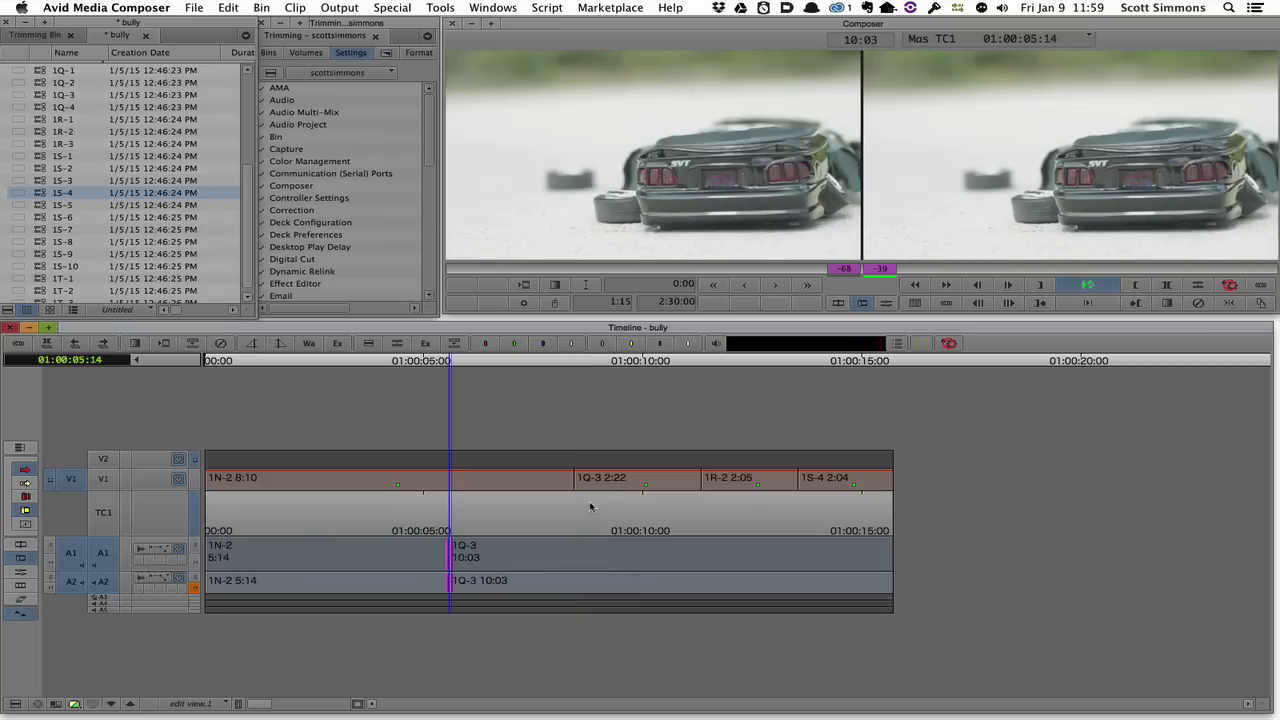
key("j")
key("k")
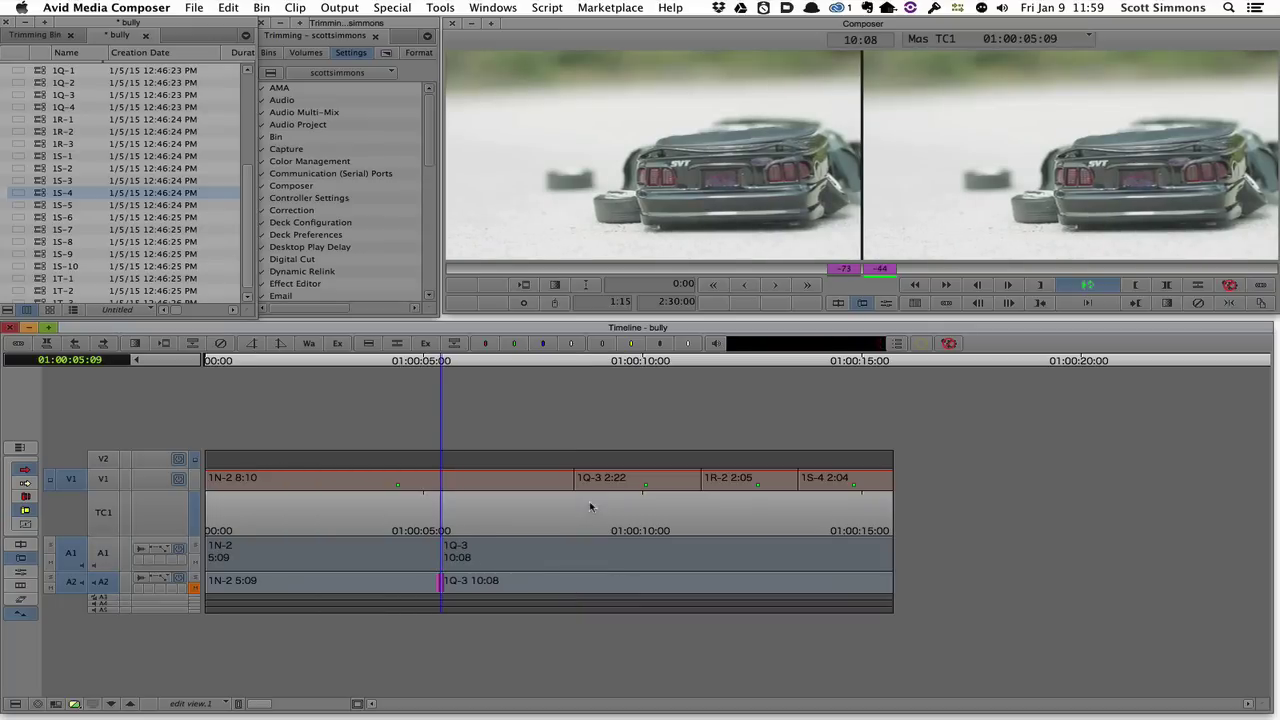
Move the trim selection from the audio tracks to the 1N-2 and 1Q-3 cut on V1 only
key("9")
key("7")
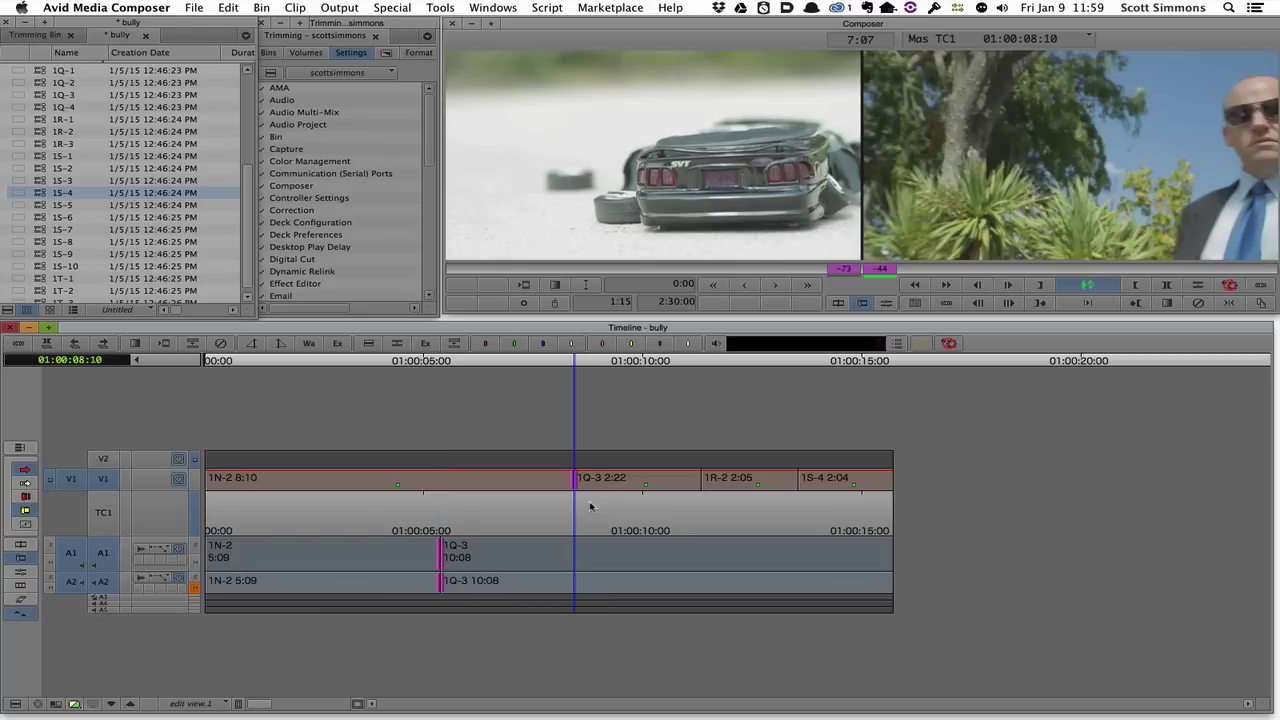
key("9")
key("0")
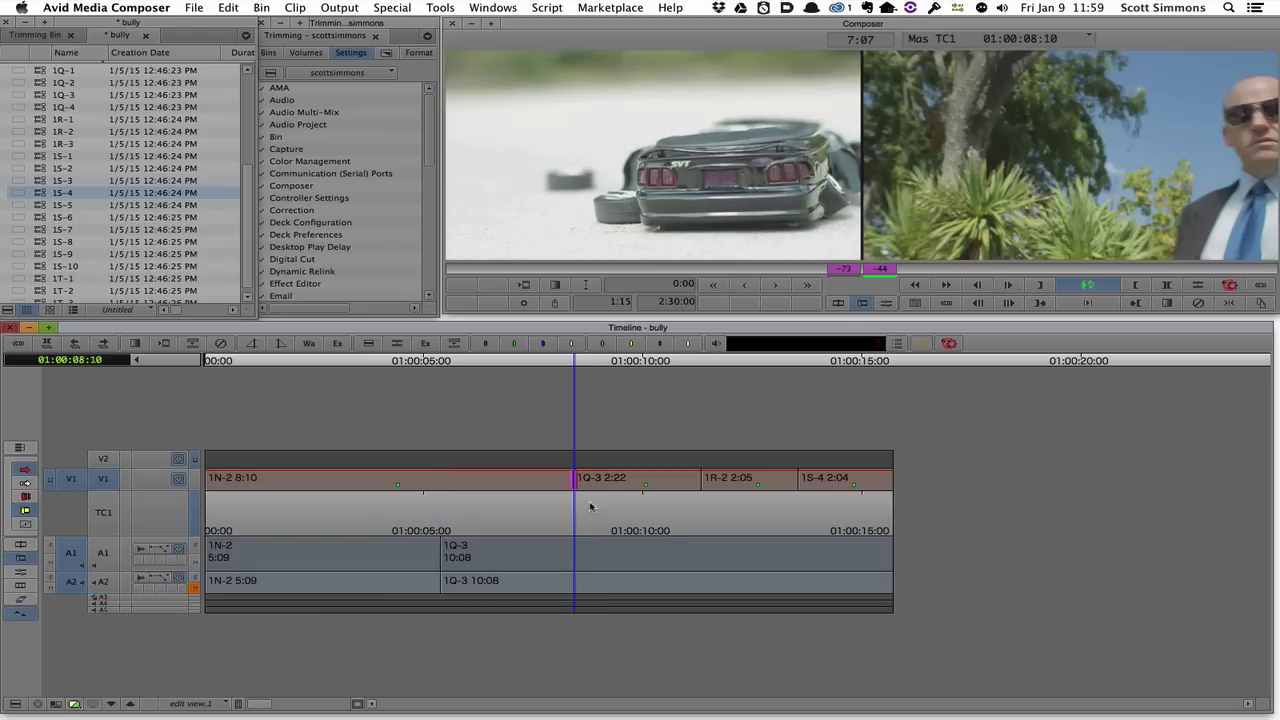
Leave trim mode and play the sequence around 1Q-3 to review the split edit
left_click(672, 531)
left_click(646, 527)
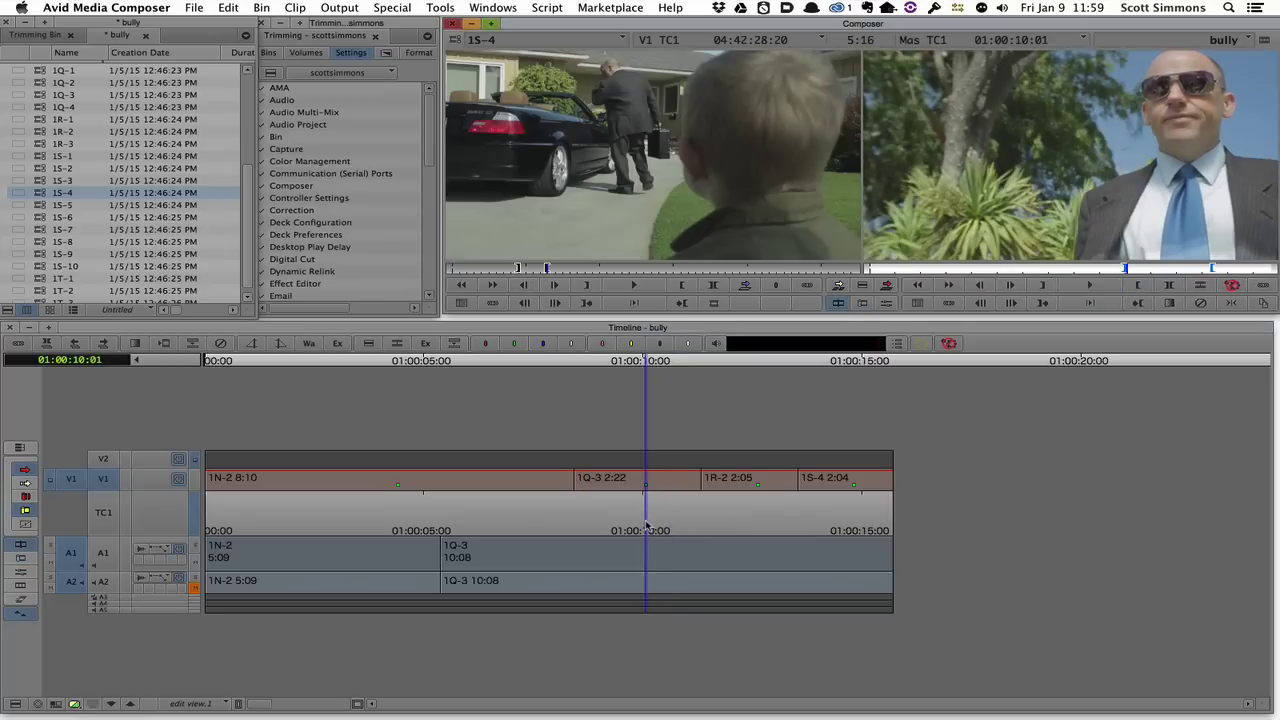
key("space")
key("space")
left_click_drag(743, 523, 711, 522)
left_click(603, 520)
key("space")
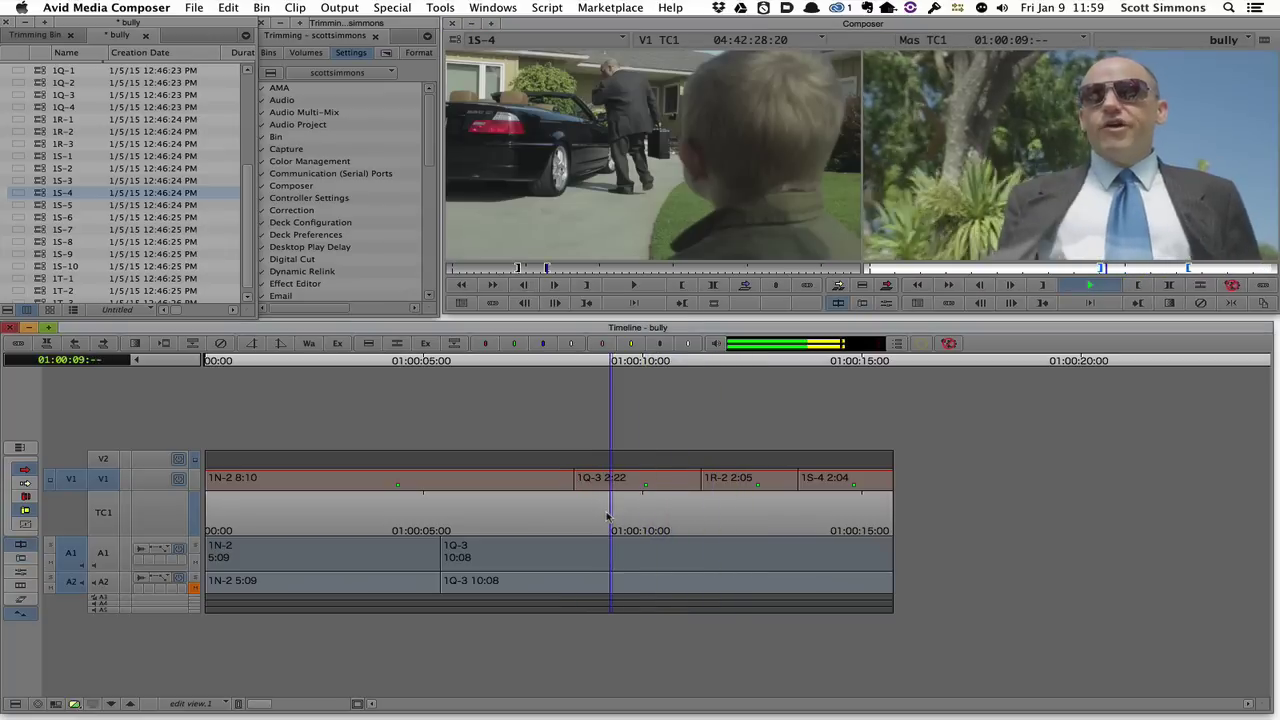
left_click(537, 510)
key("space")
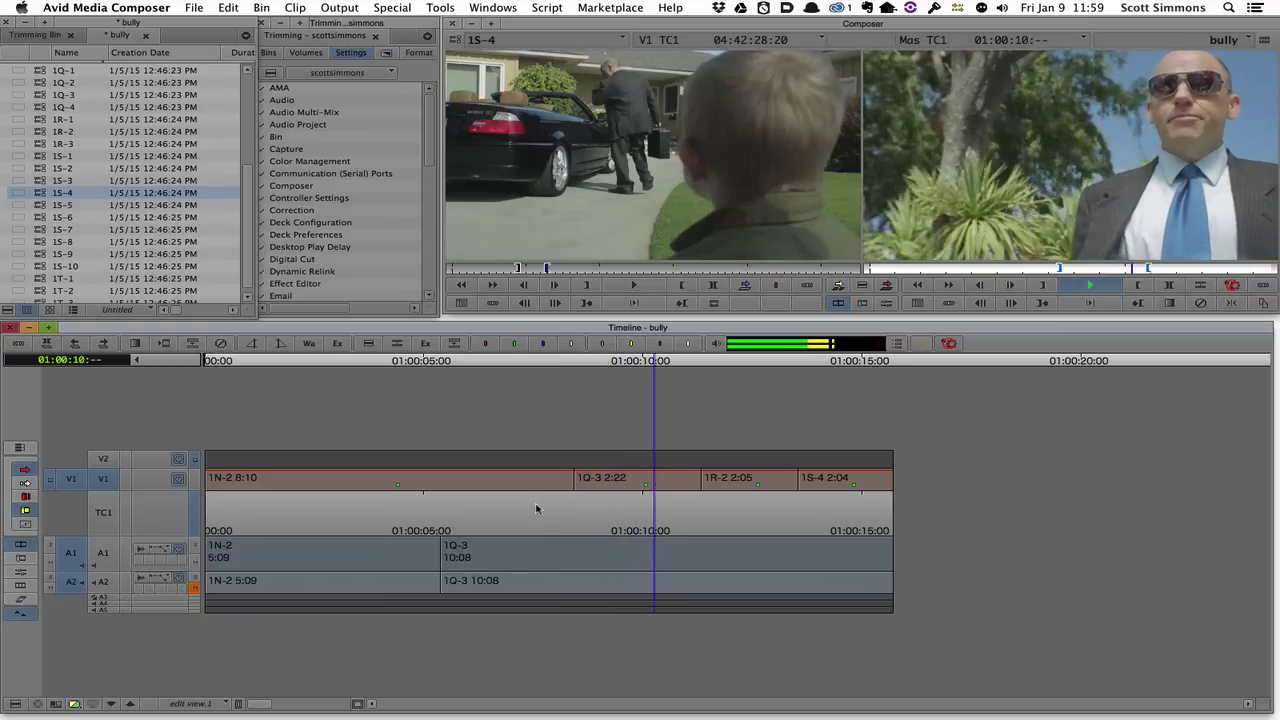
Slide 1R-2 on V1 33 frames earlier between 1Q-3 and 1S-4, and loop-play the trimmed cut
left_click_drag(638, 506, 729, 513)
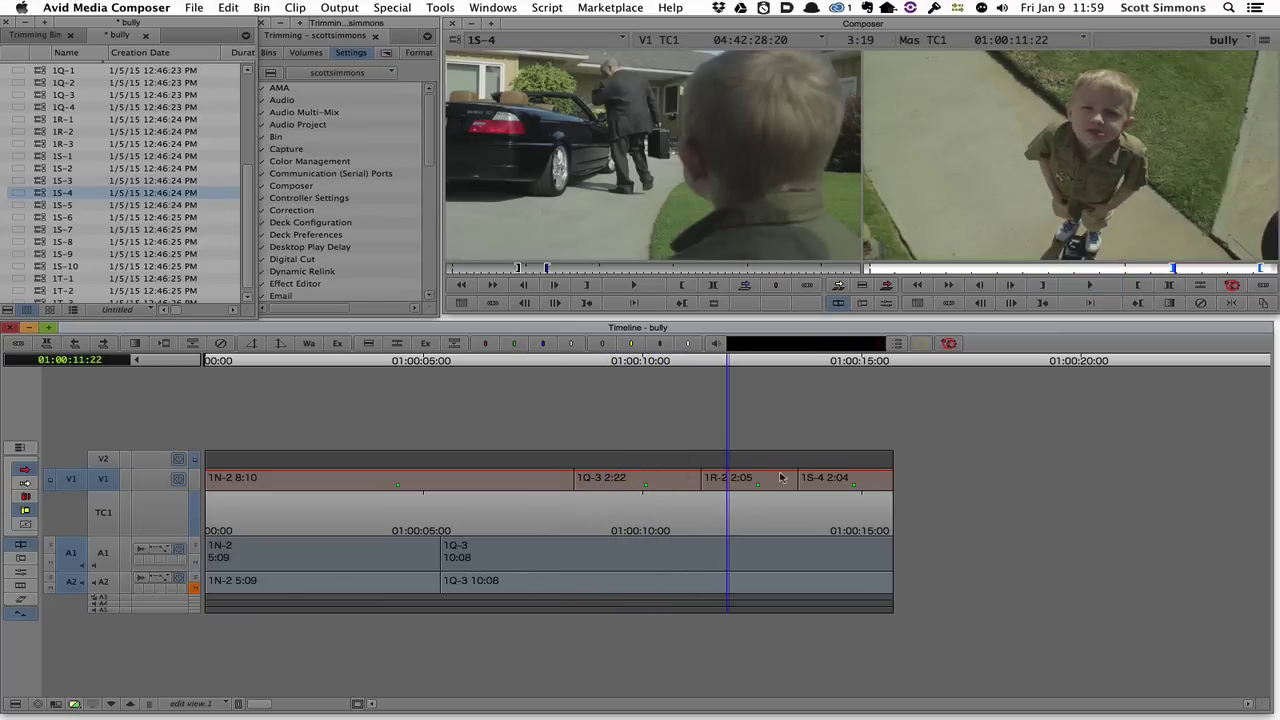
key("u")
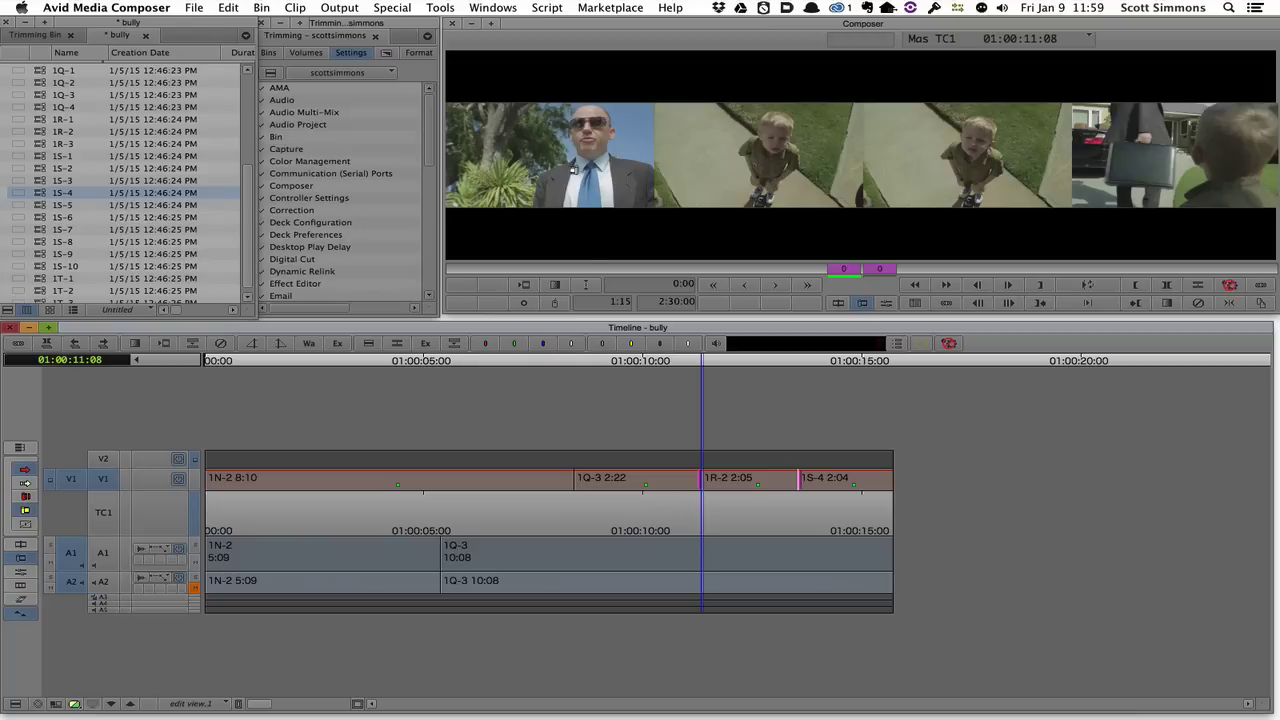
key("j")
key("k")
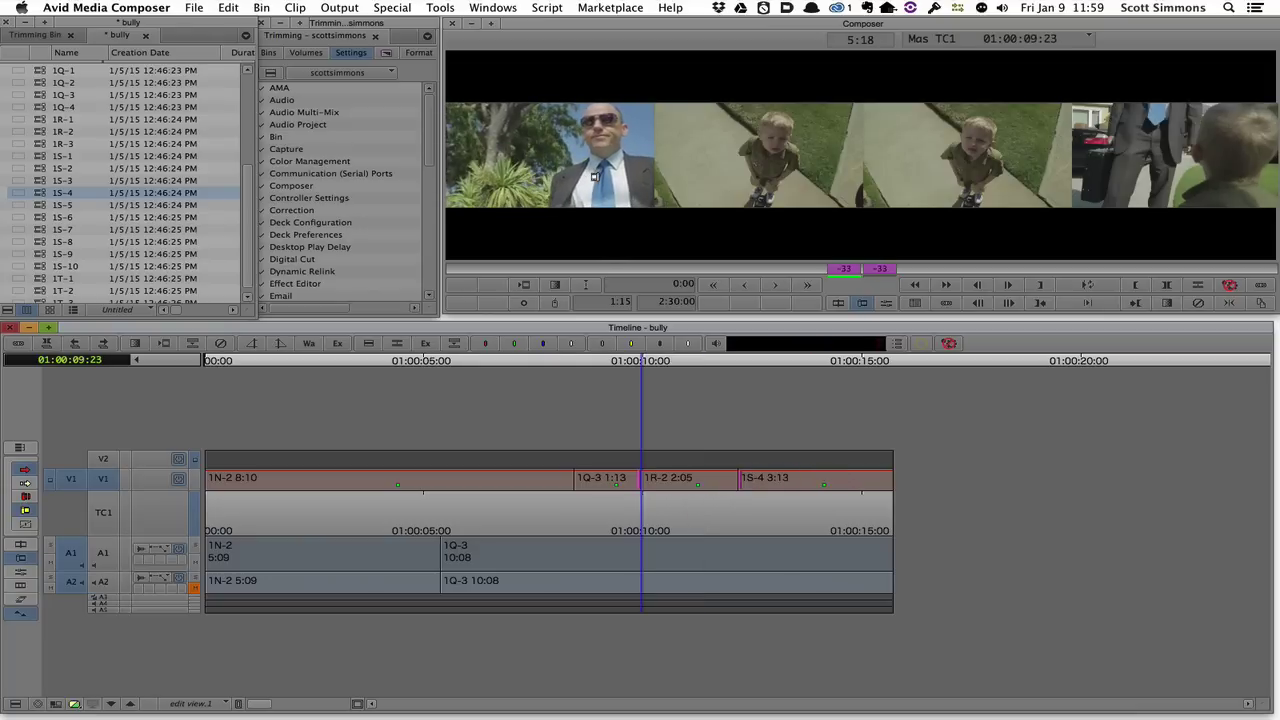
key("space")
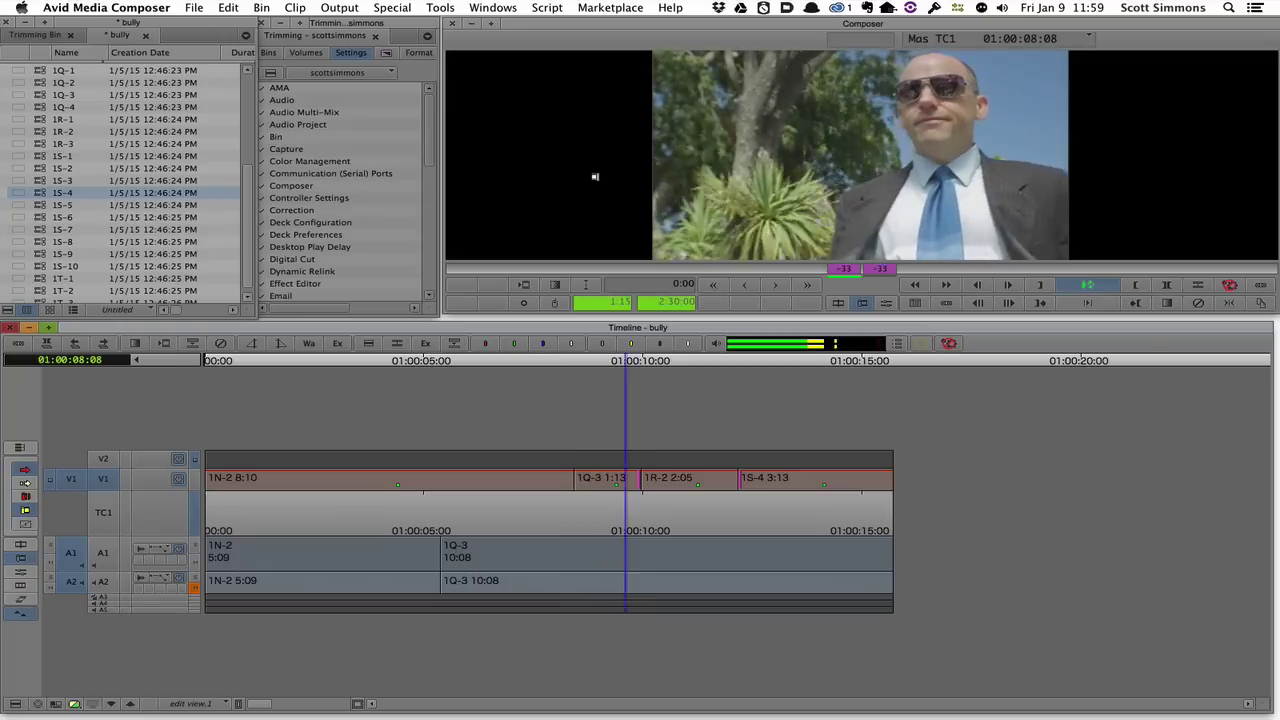
key("space")
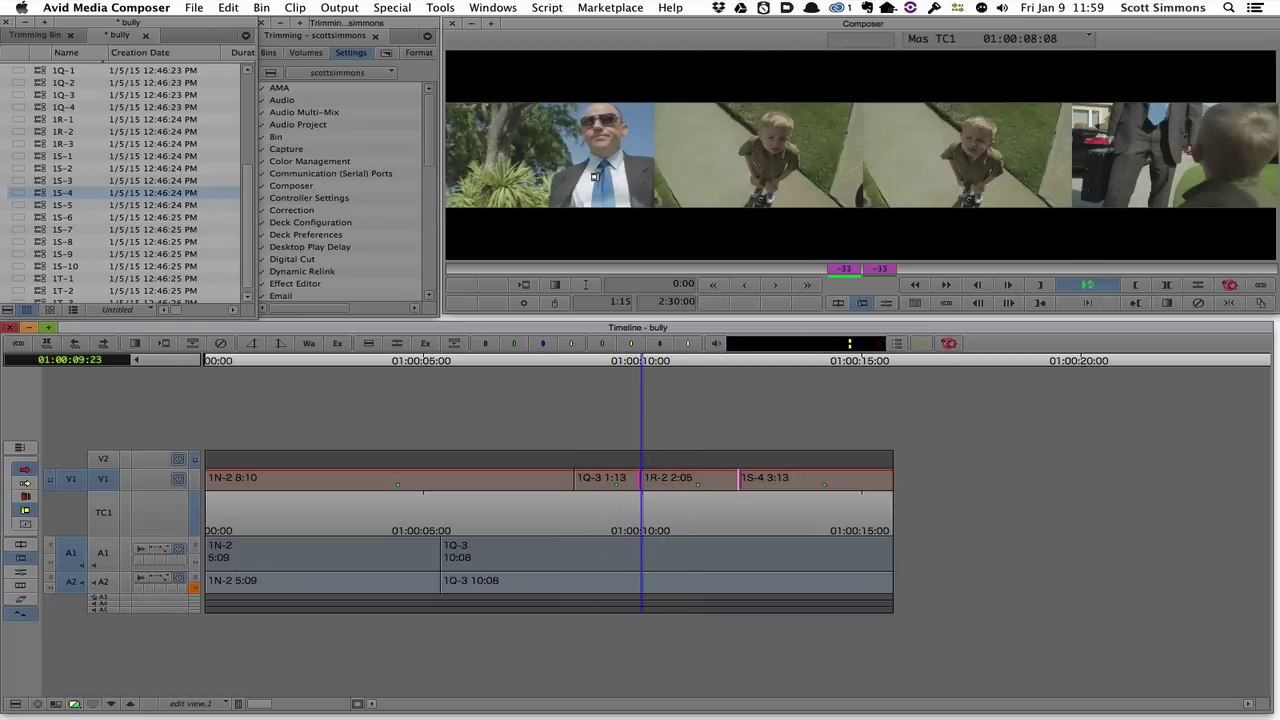
Slide 1R-2 another 6 frames earlier and loop playback around its start to check it
key("j")
key("k")
key("space")
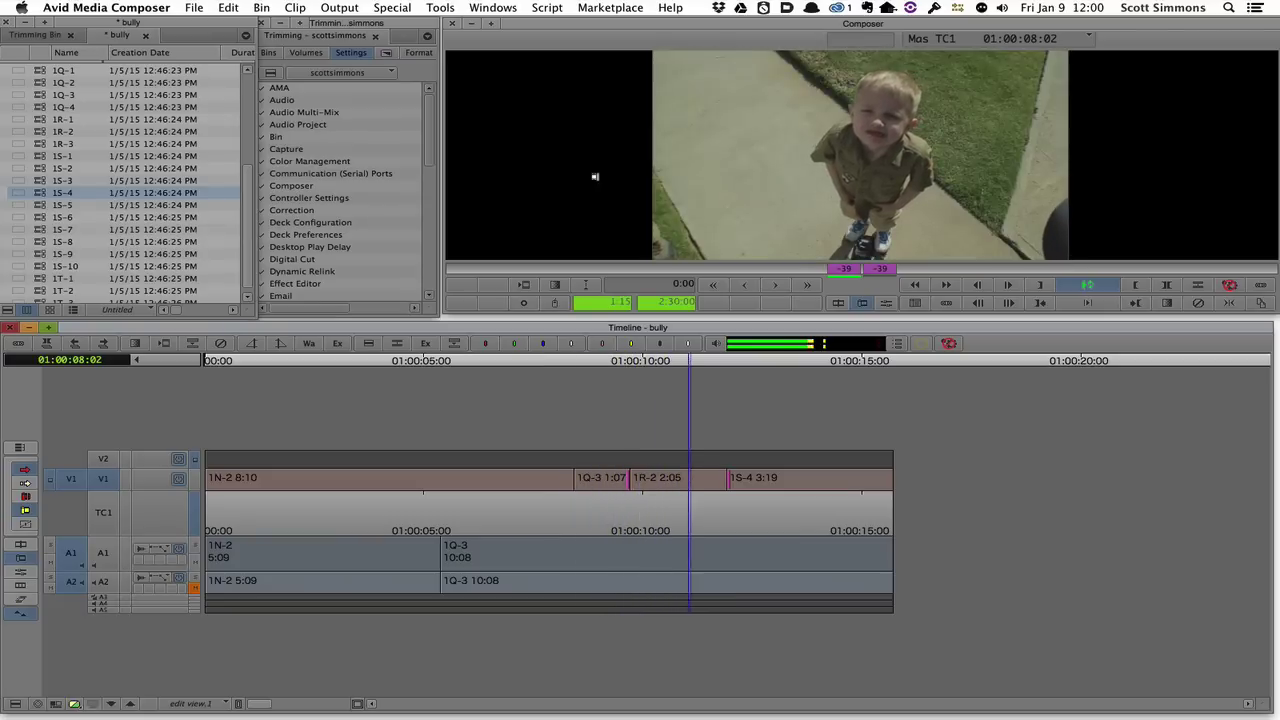
key("space")
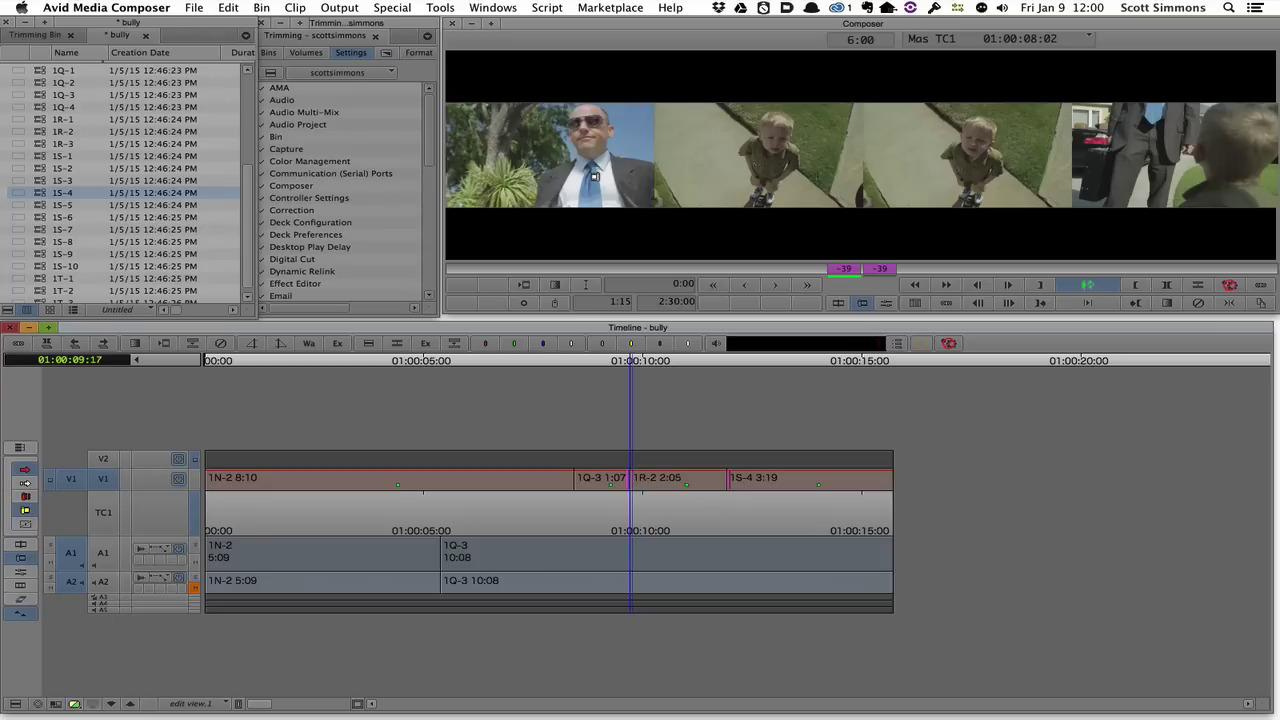
Set the trim loop's pre-roll to 2:00 and loop-play the cut from 1Q-3 to 1R-2
left_click(620, 301)
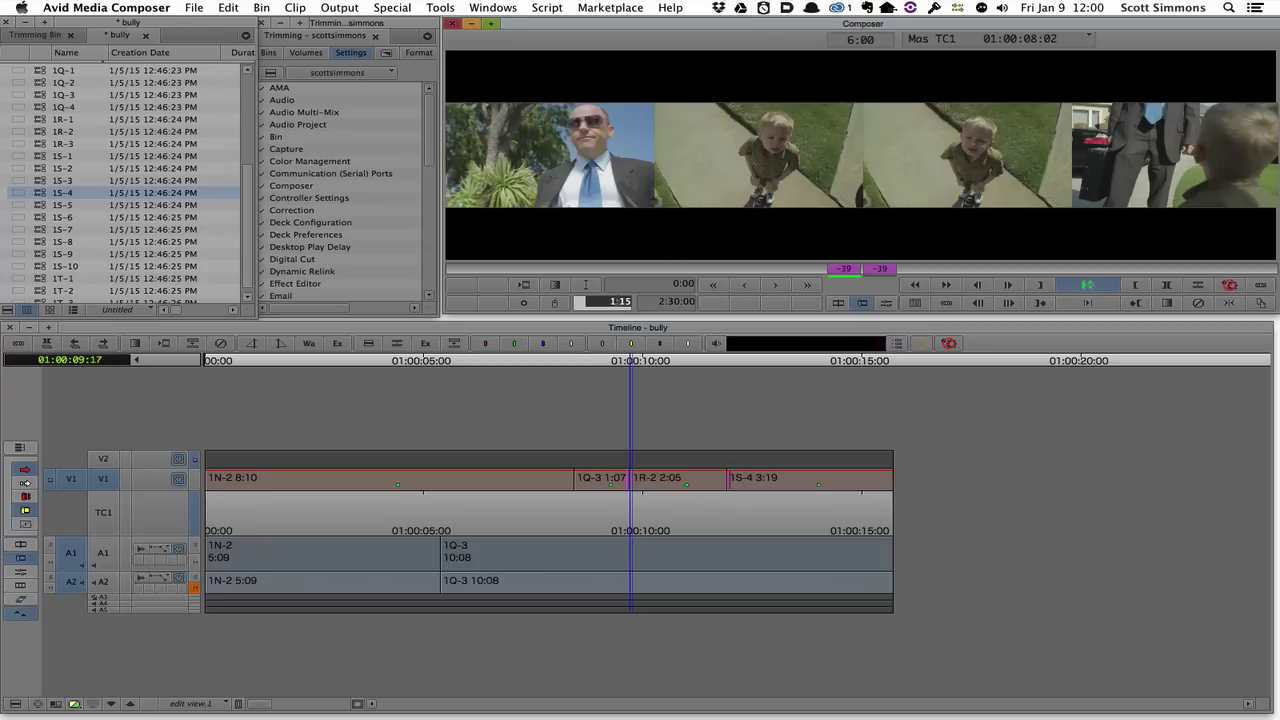
type("2:00")
key("space")
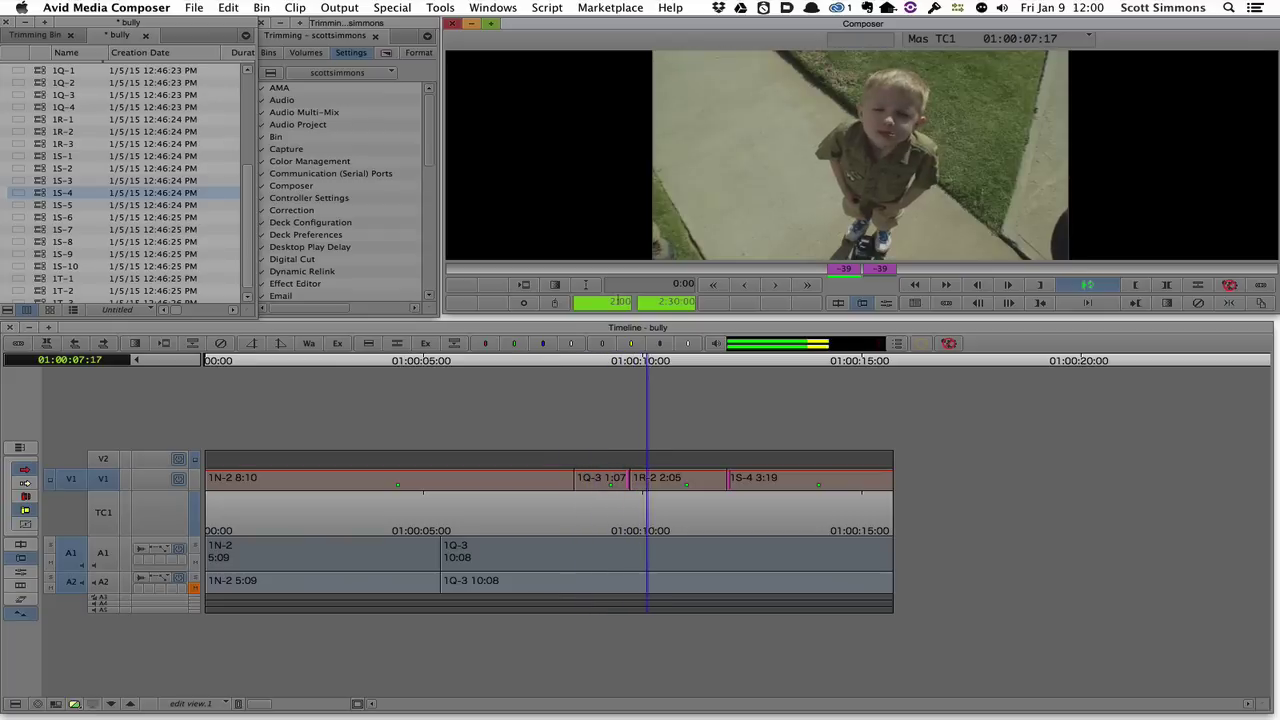
key("space")
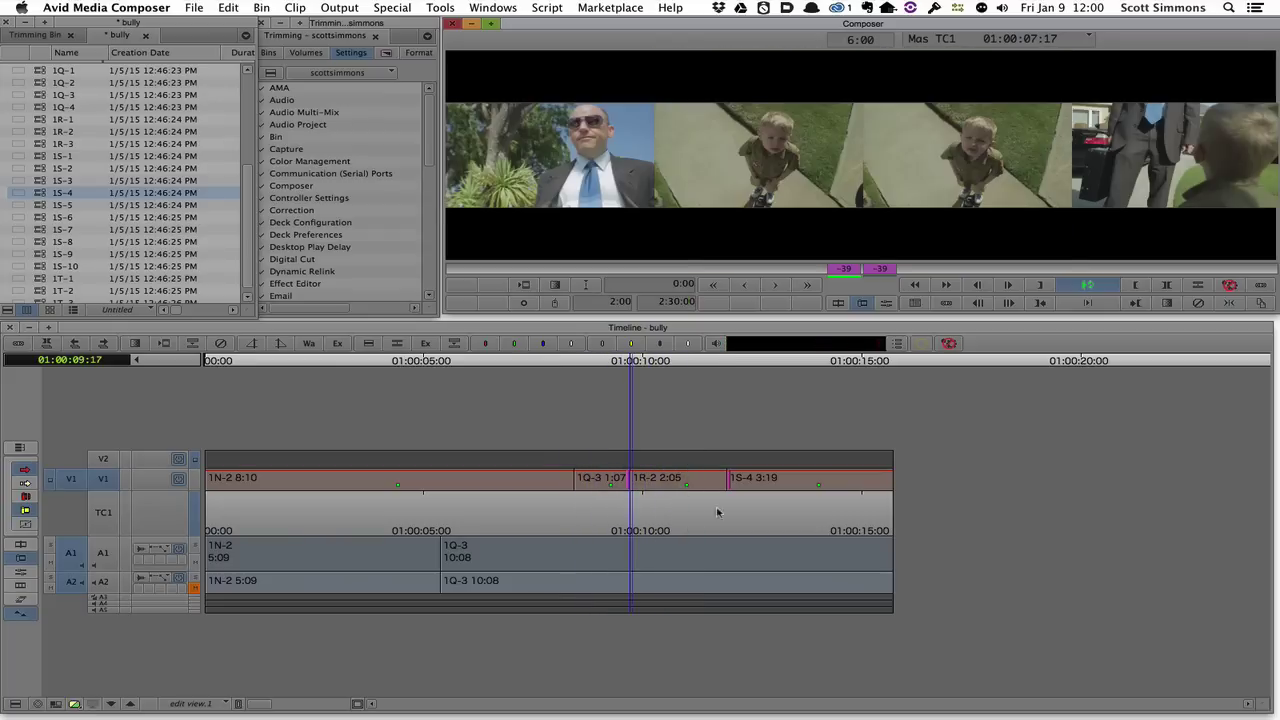
Leave trim mode, play 1R-2 in the sequence to review the performance, and return to its start
left_click(657, 518)
left_click(634, 516)
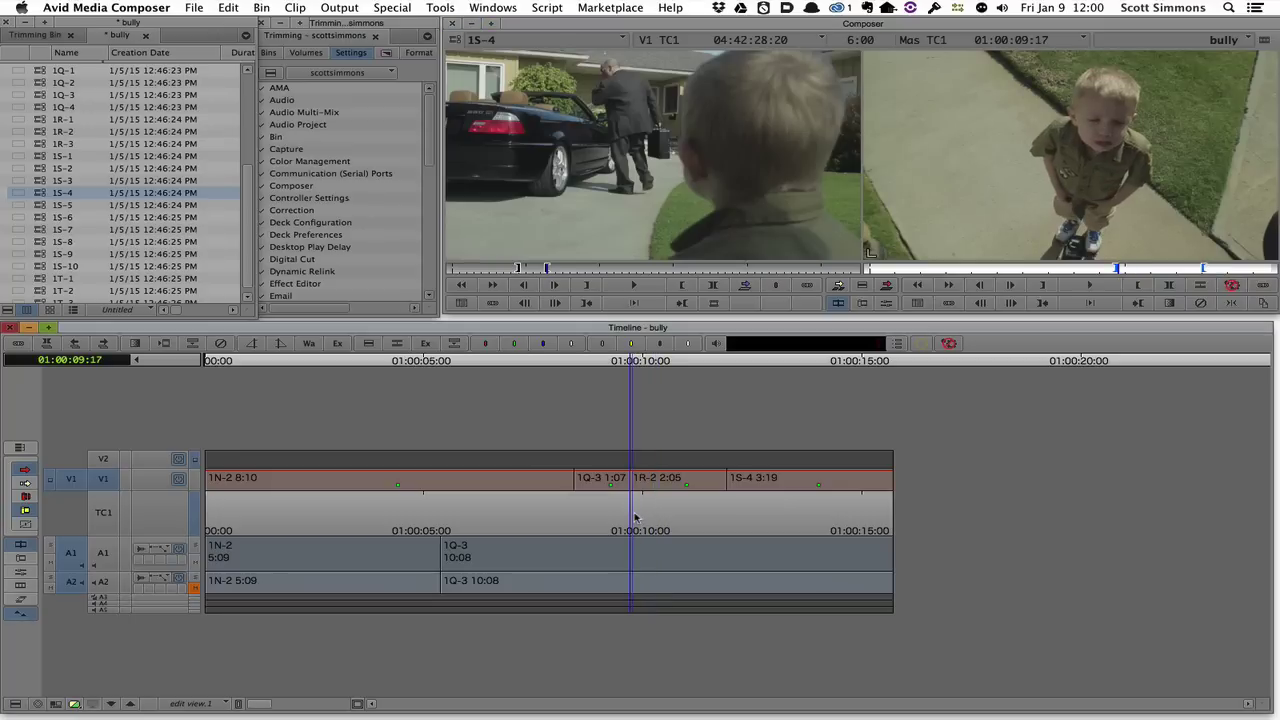
key("space")
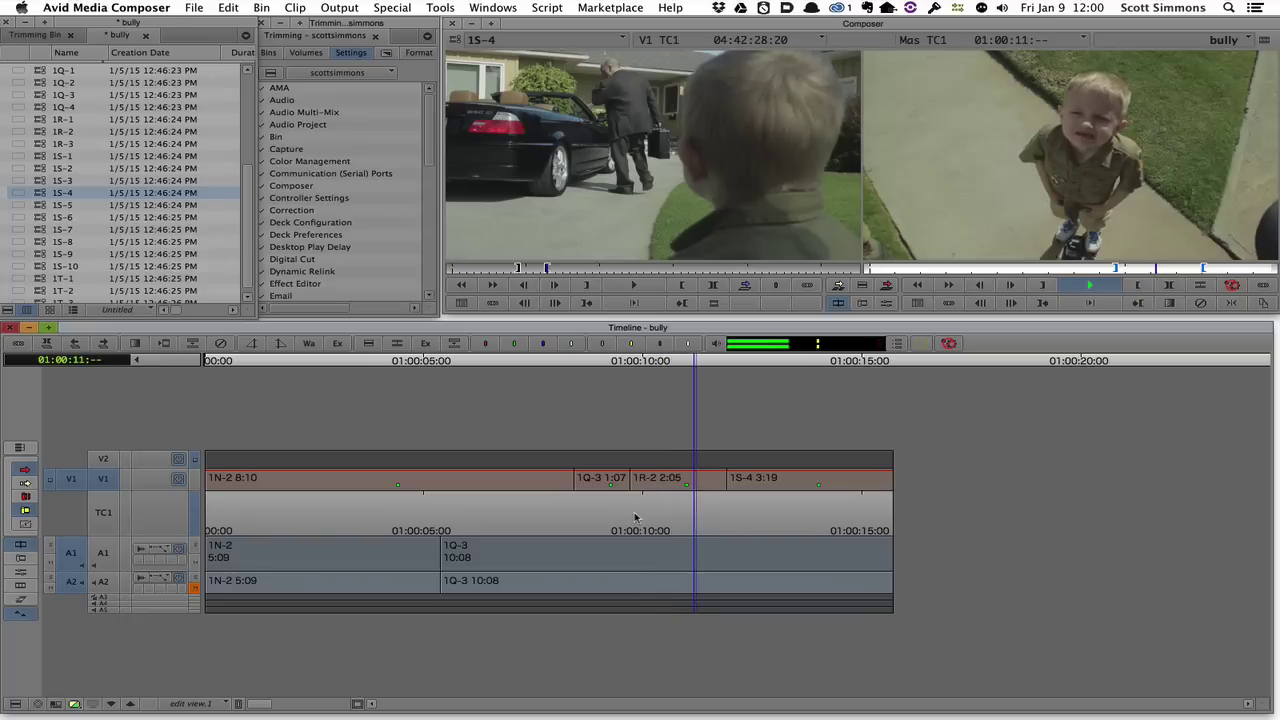
left_click(634, 516)
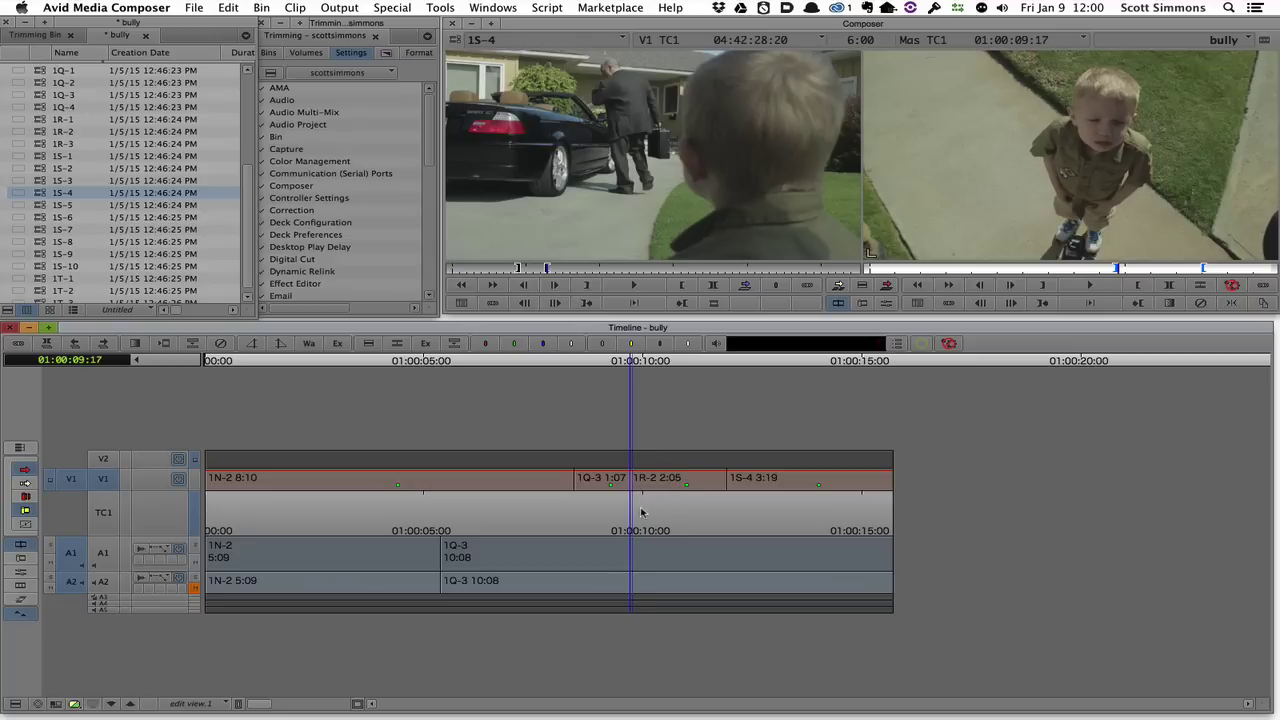
Match-frame 1R-2 to its source clip and scan further through the take for alternative moments
key("f")
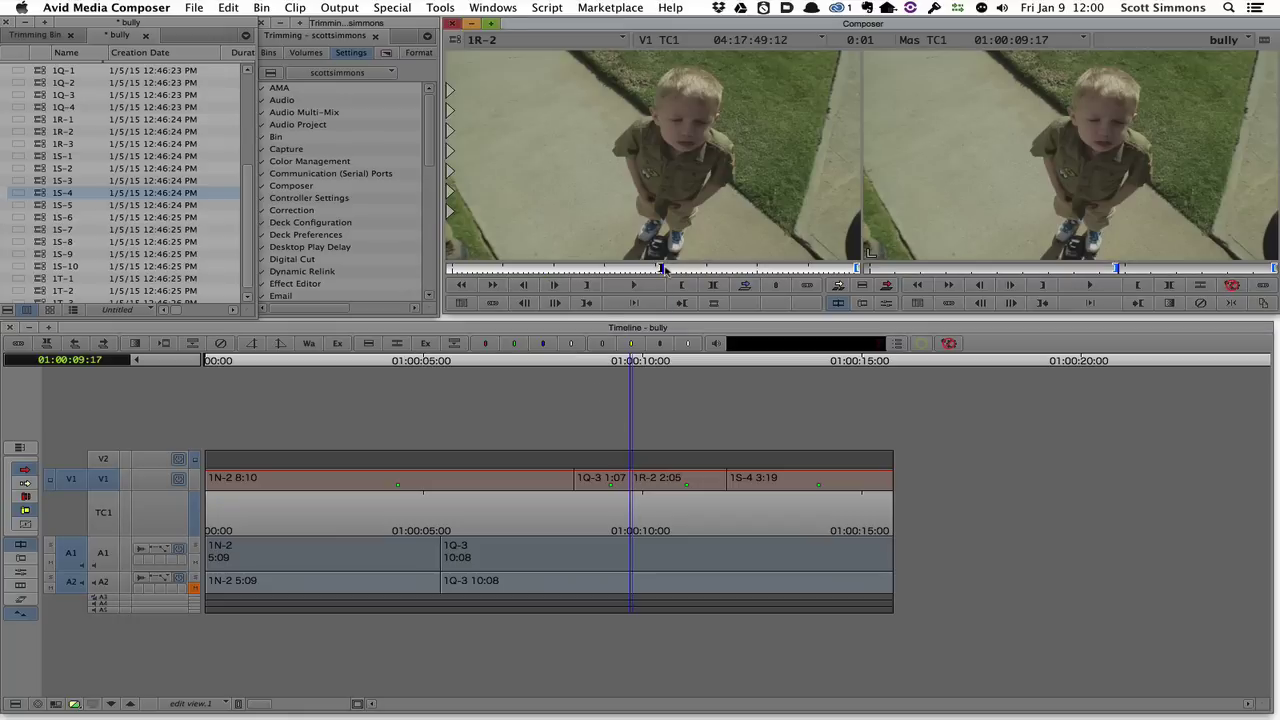
left_click_drag(663, 270, 691, 272)
key("space")
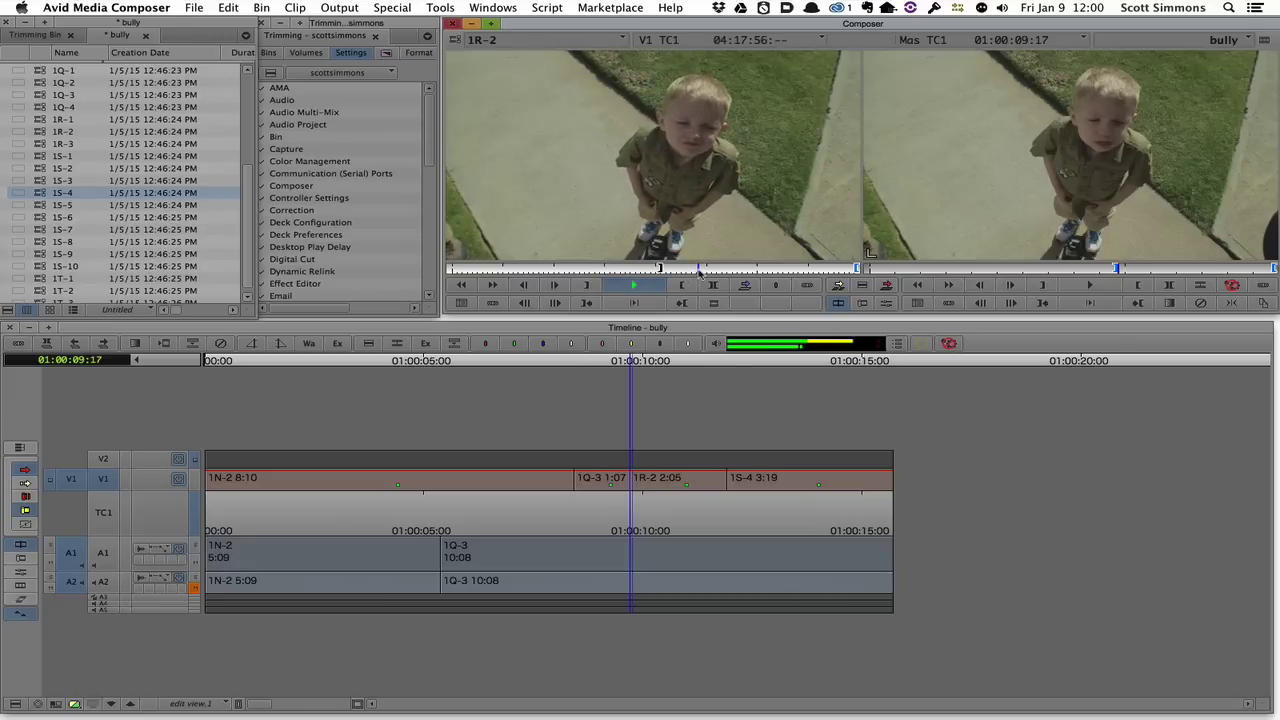
left_click_drag(699, 272, 705, 275)
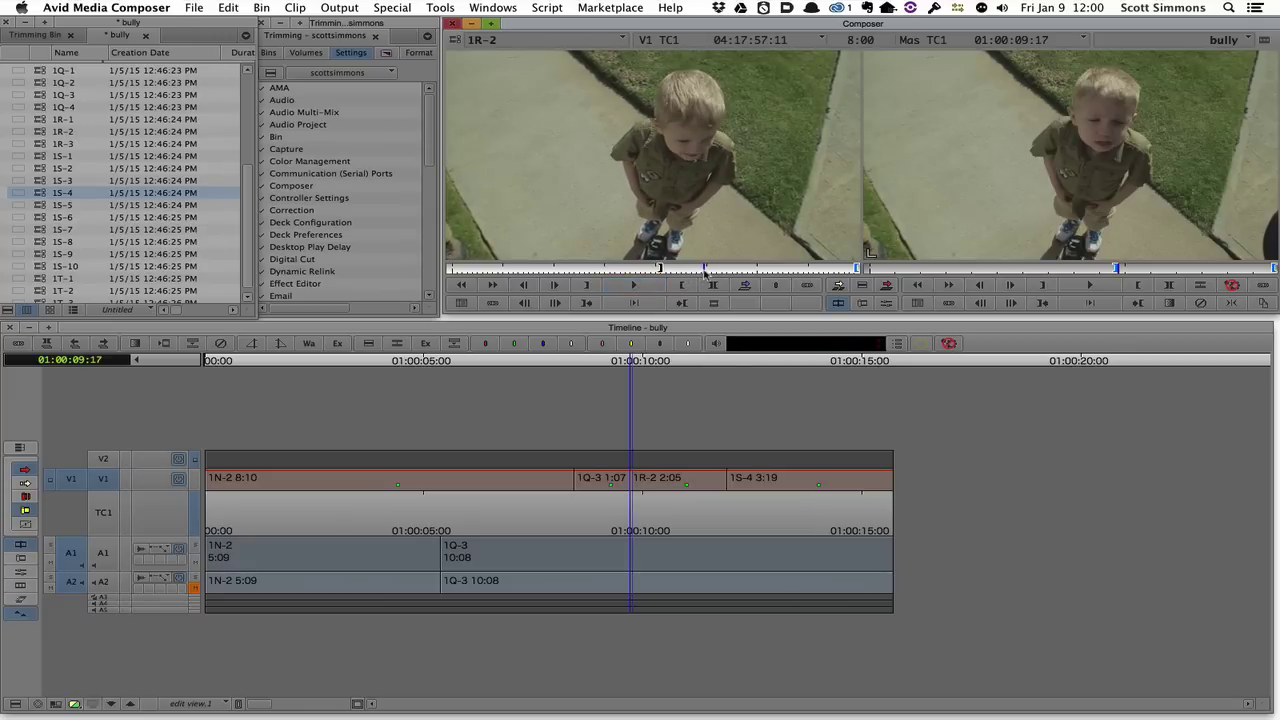
Select 1R-2 for slip trimming, slip its contents by 211 frames, and loop-play the result
left_click(672, 517)
double_click(673, 483)
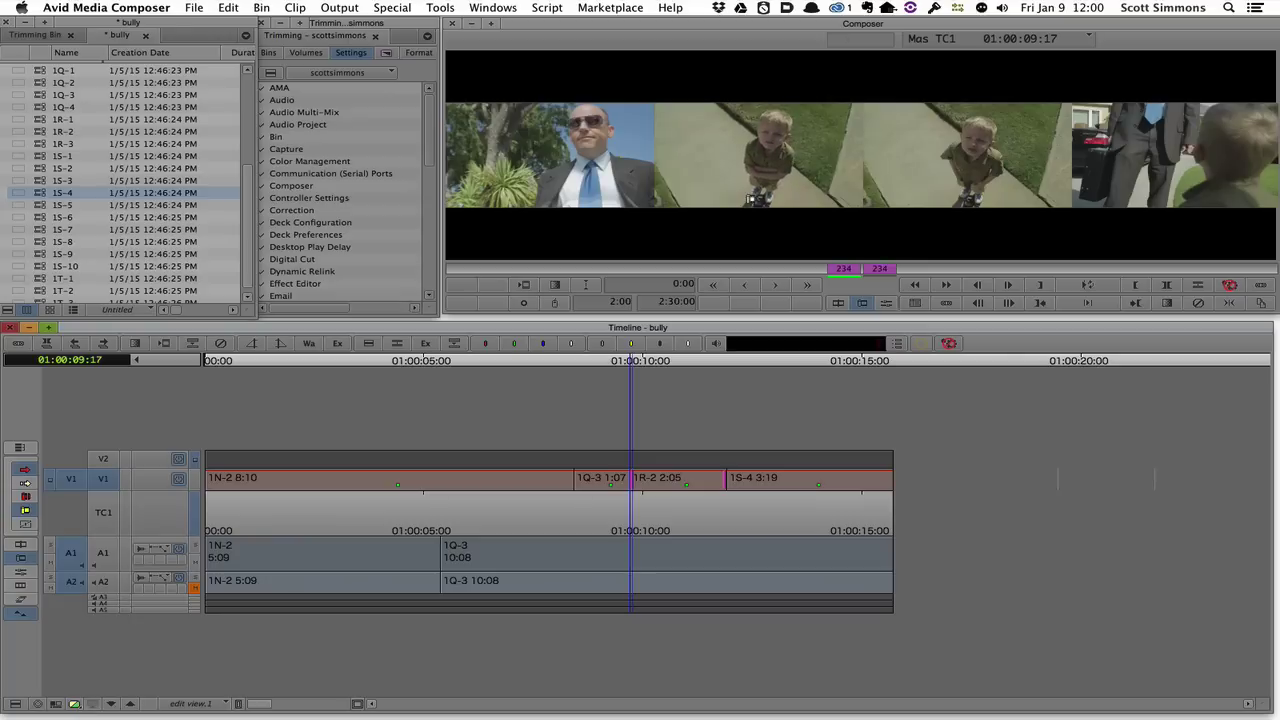
key("k")
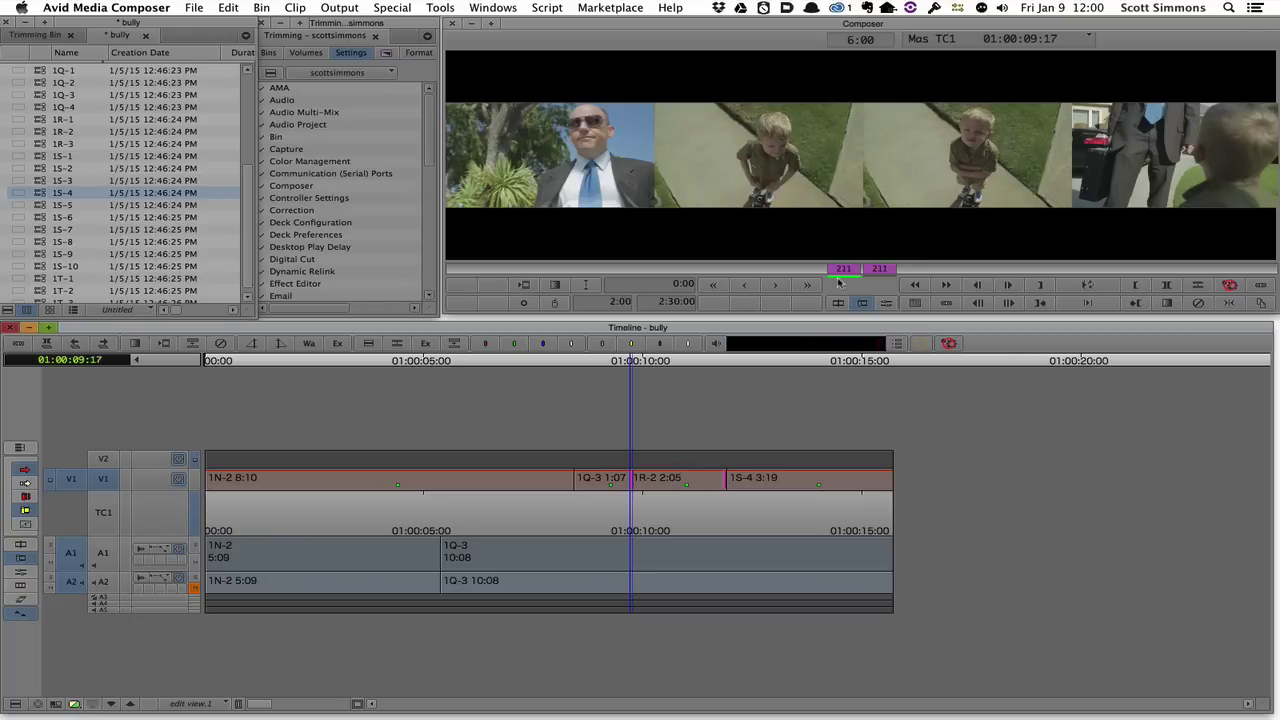
key("space")
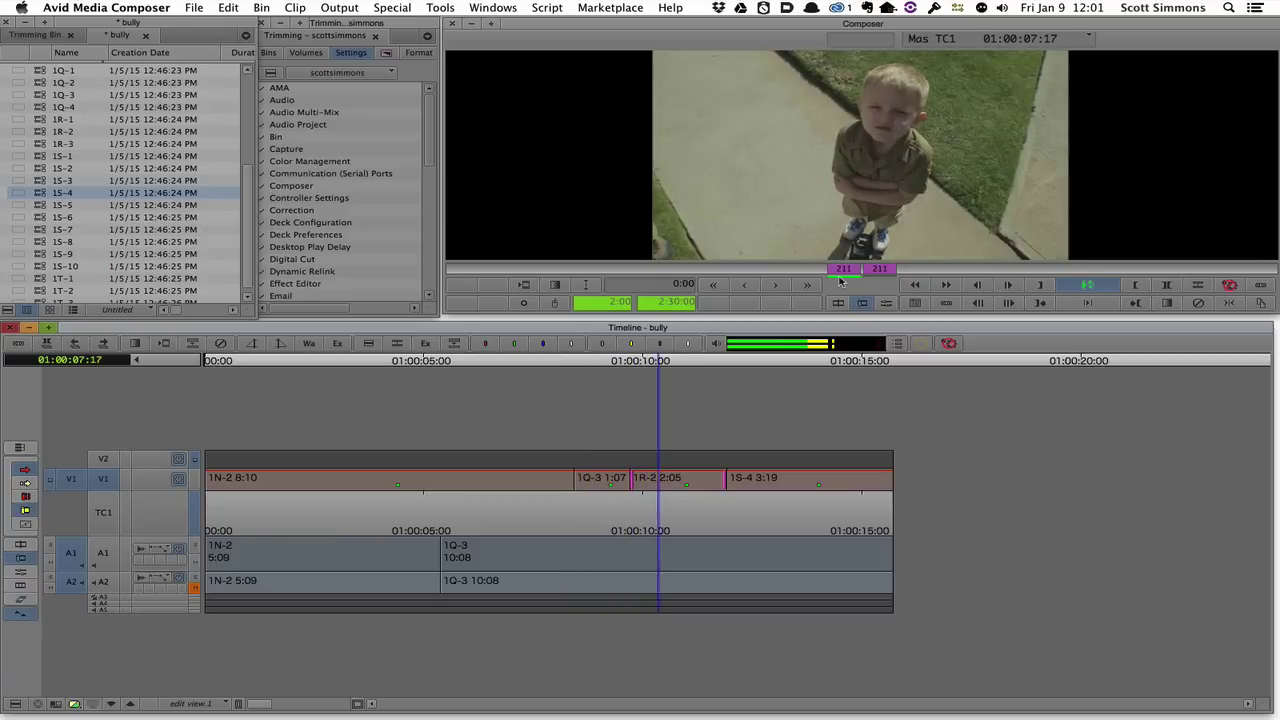
key("space")
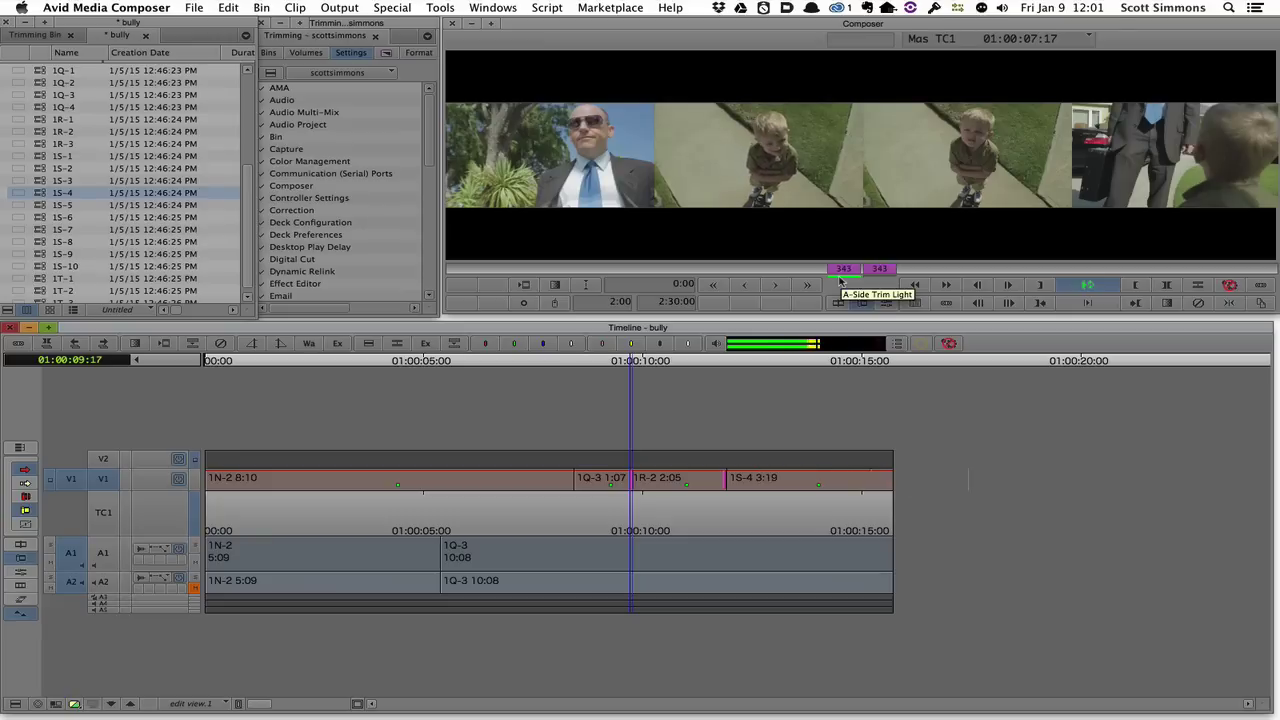
Try slipping 1R-2 to other moments in the take, at 349 and 453 frames, and loop-play each one
left_click(839, 281)
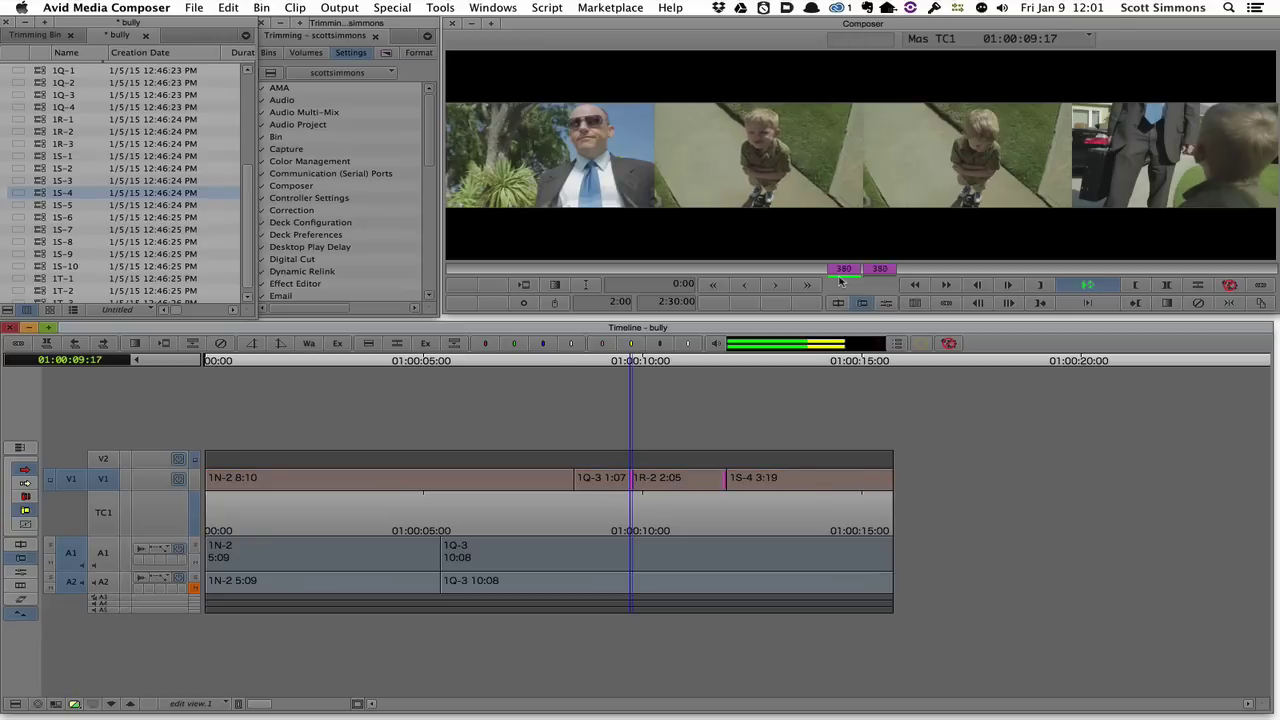
key("space")
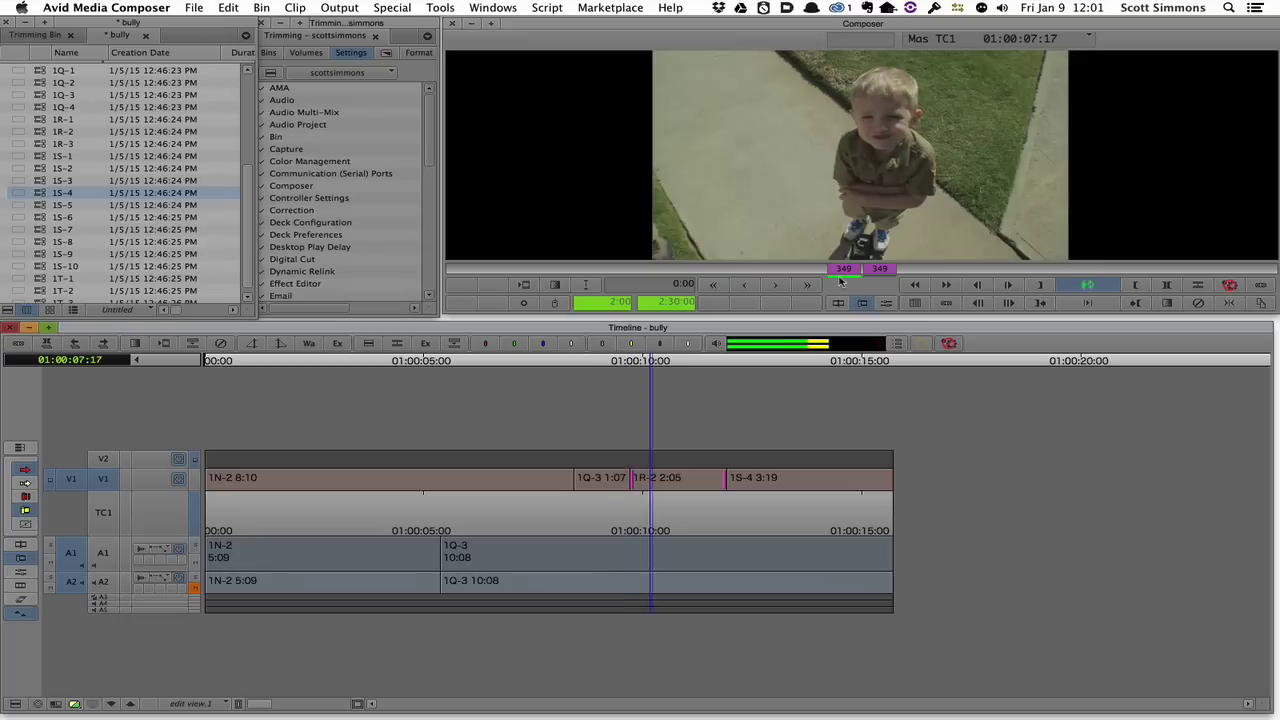
key("space")
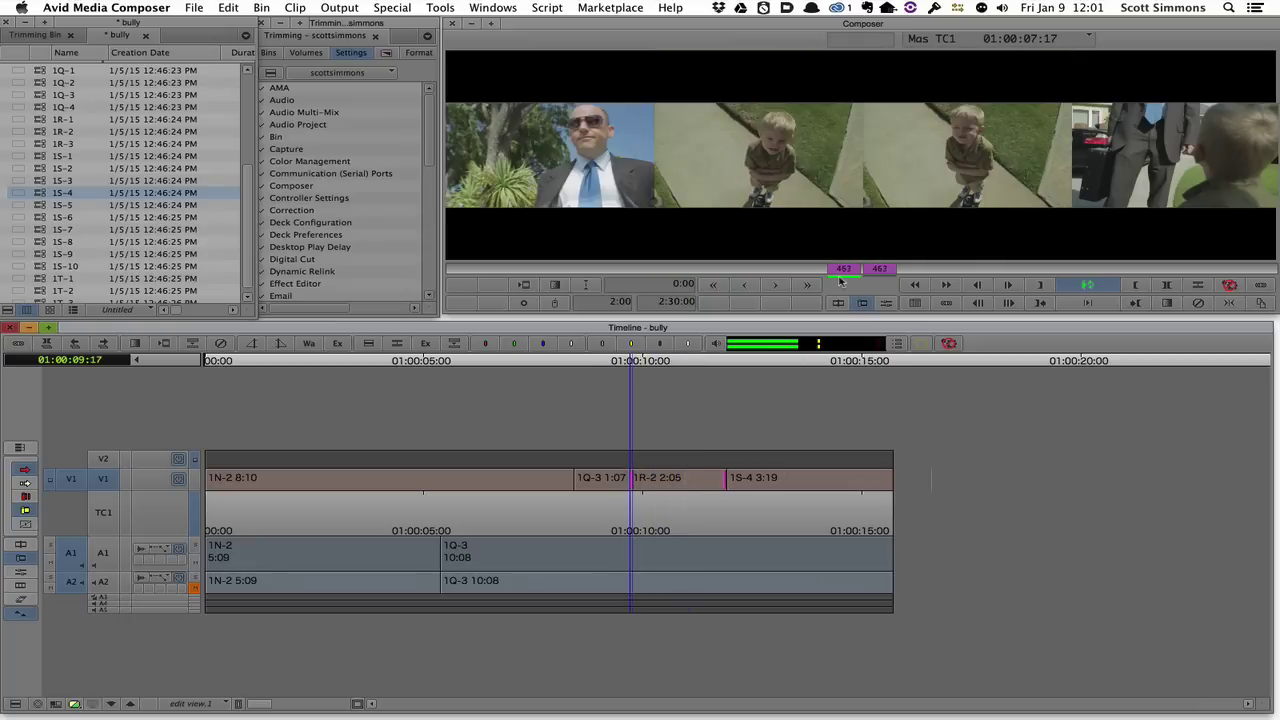
key("space")
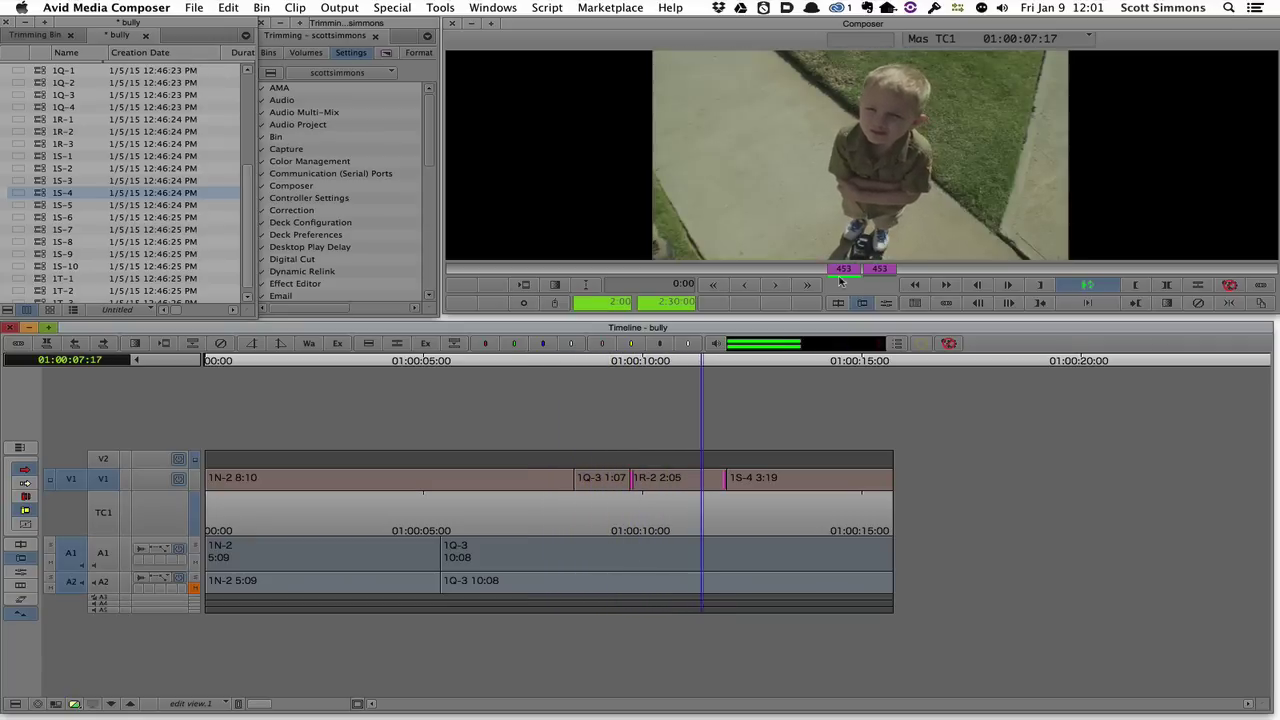
key("space")
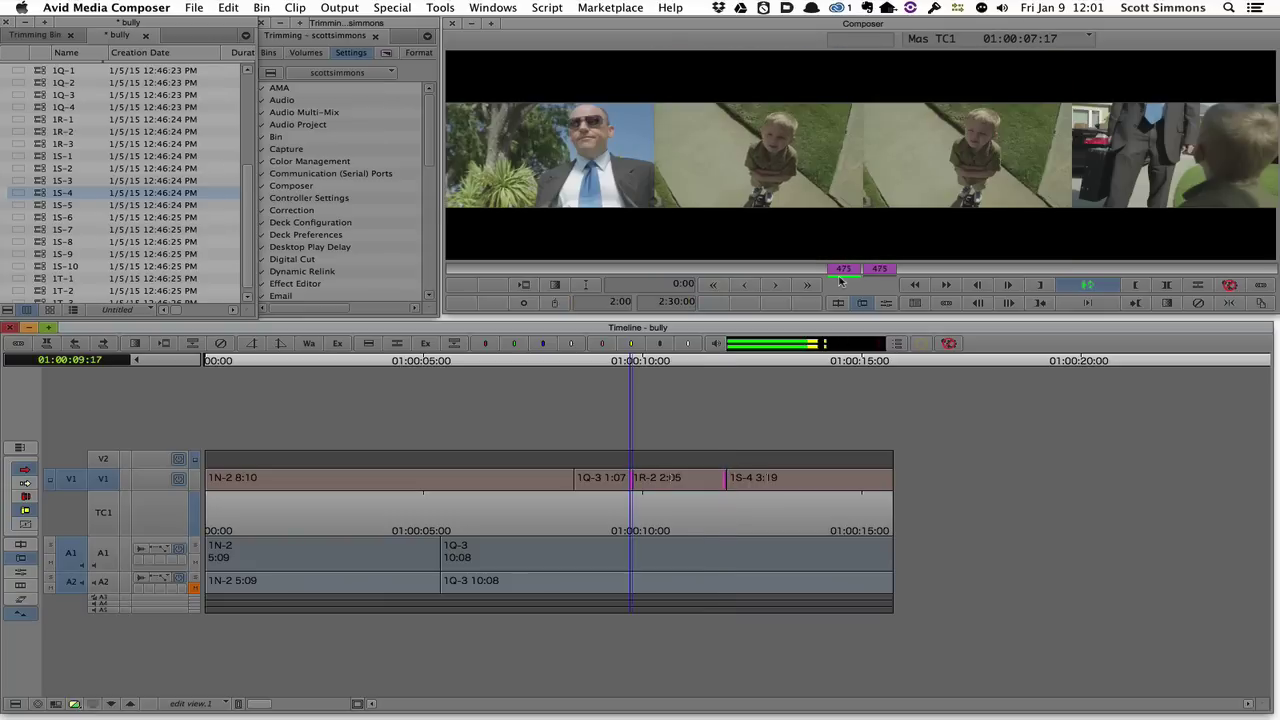
Slip 1R-2 back to an offset of 211 frames, comparing 214 and 204 frames in loop playback along the way
key("k")
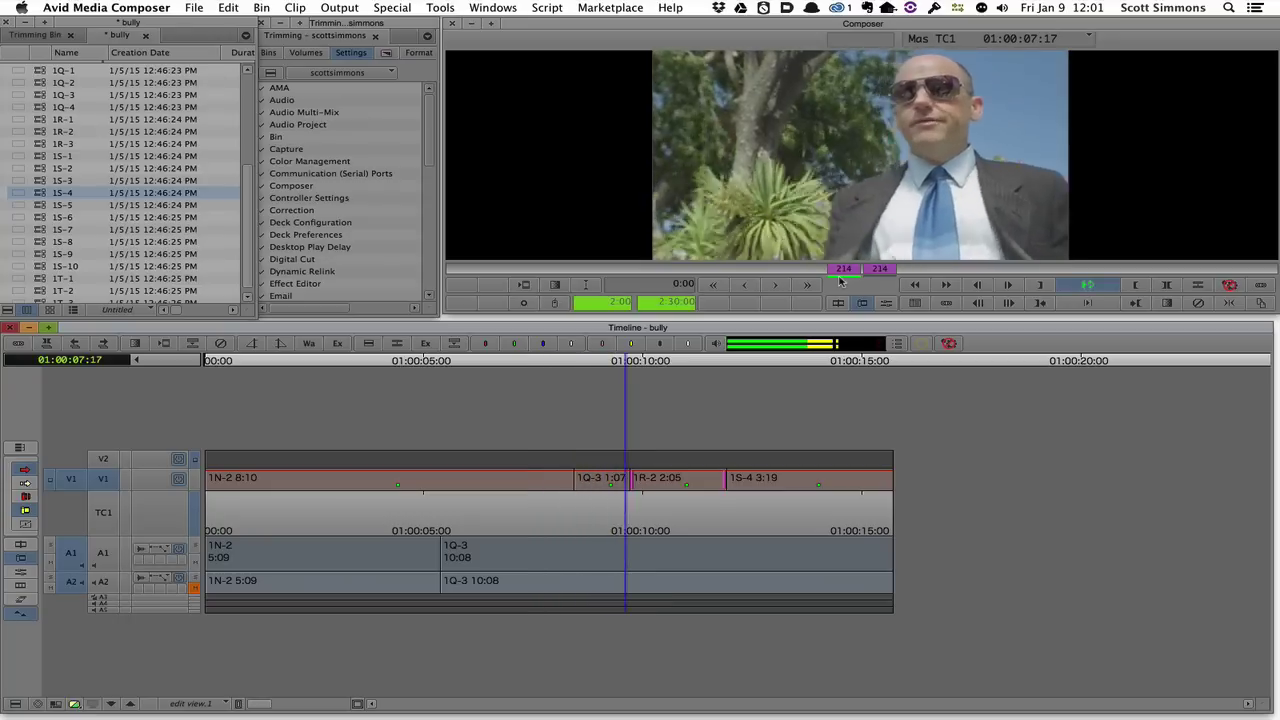
key("space")
key("comma")
key("comma")
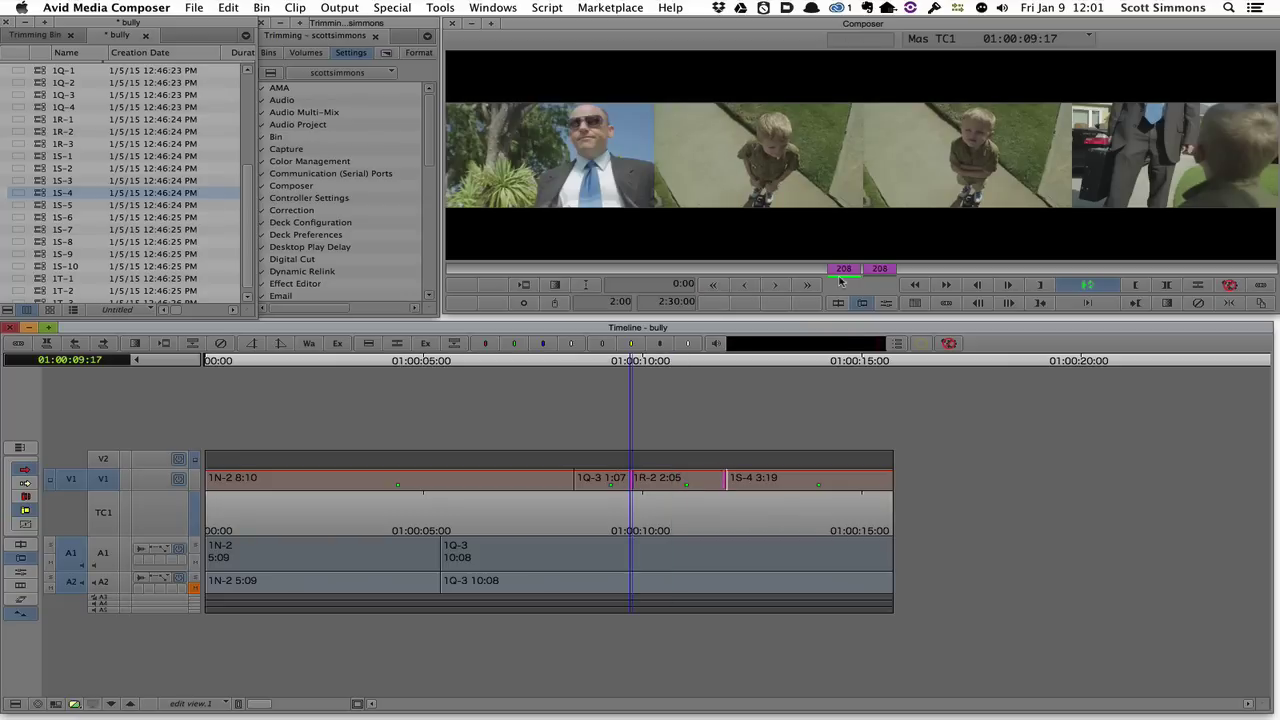
key("space")
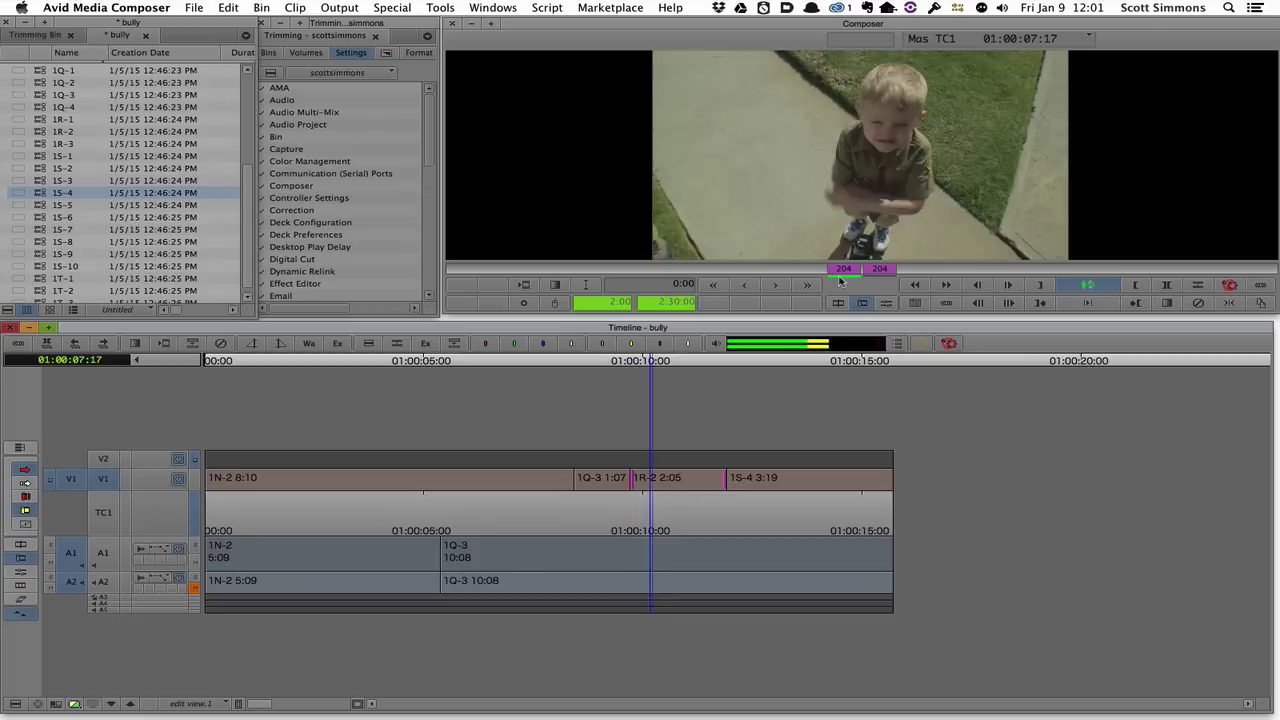
key("space")
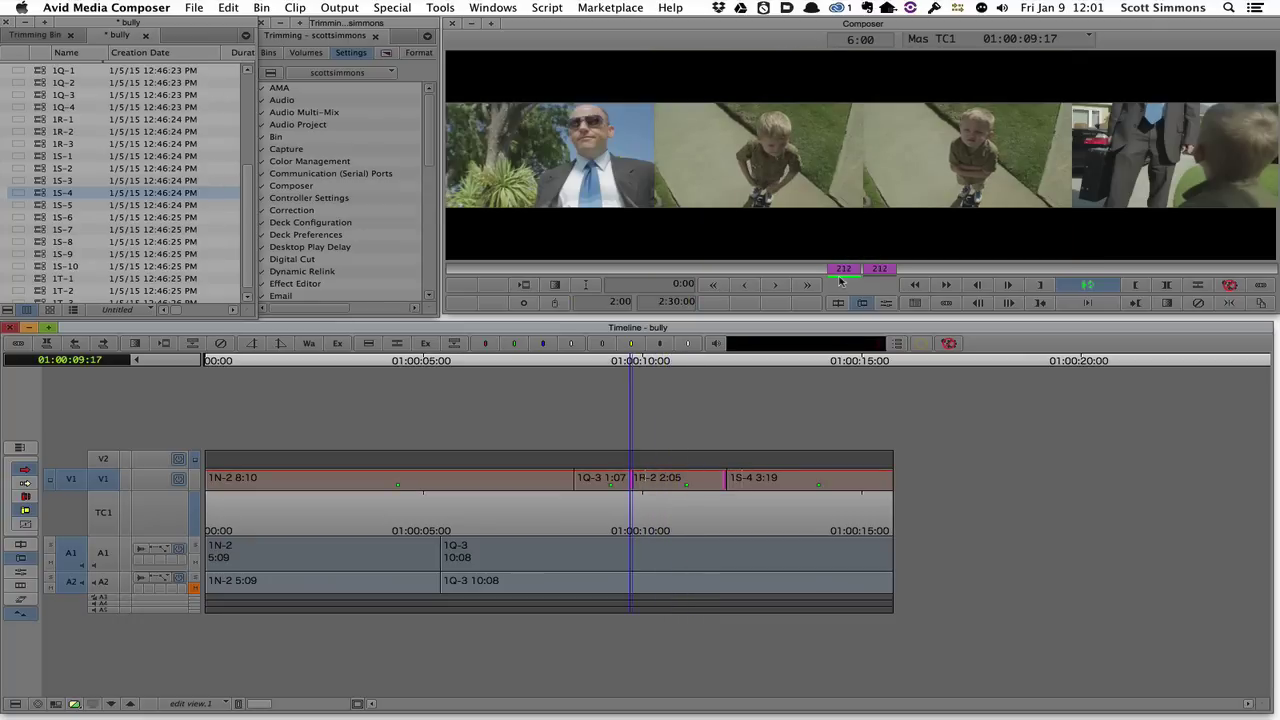
key("space")
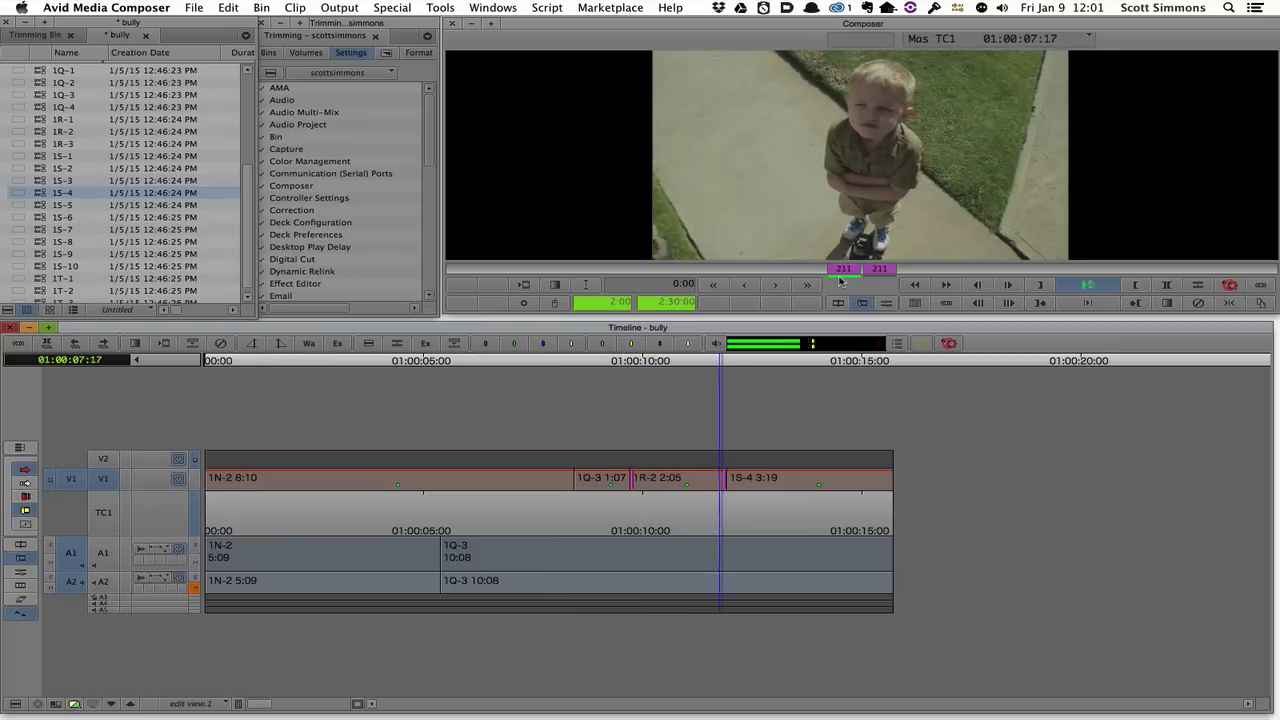
key("space")
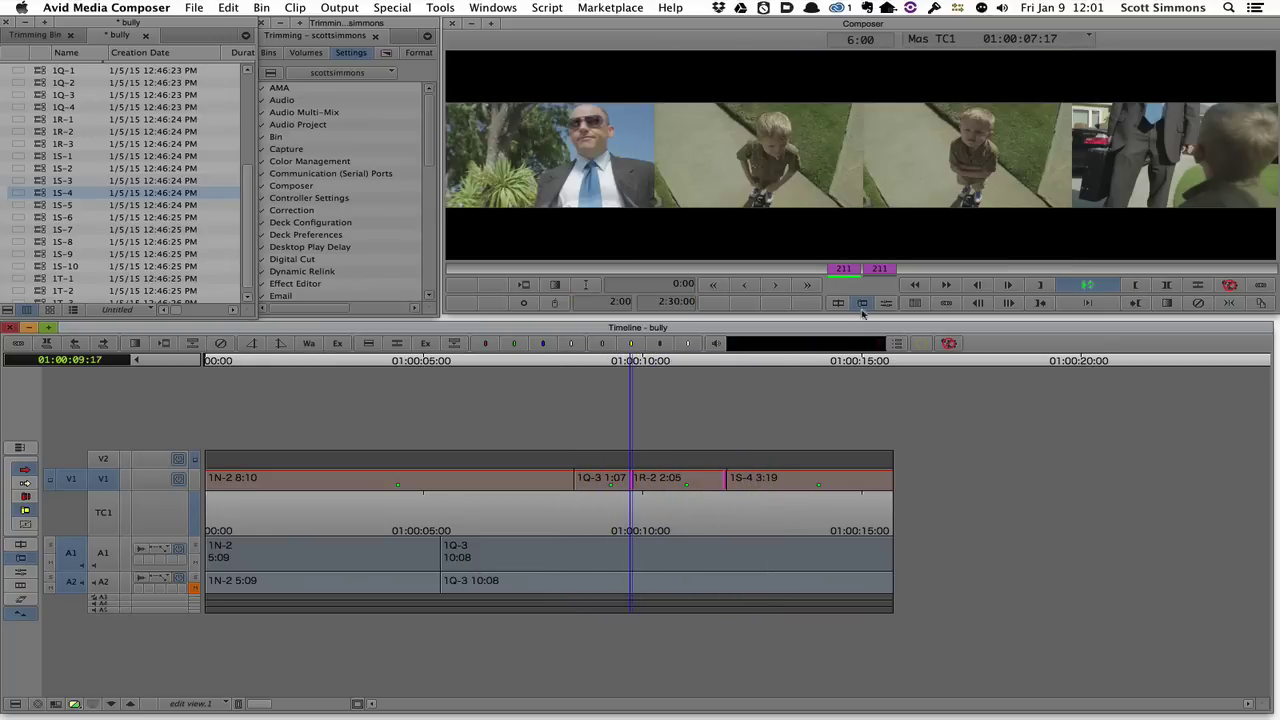
Leave trim mode, play the scene from late in 1N-2 into 1S-4, and return to the end of 1Q-3
left_click(700, 505)
left_click_drag(689, 515, 530, 508)
key("space")
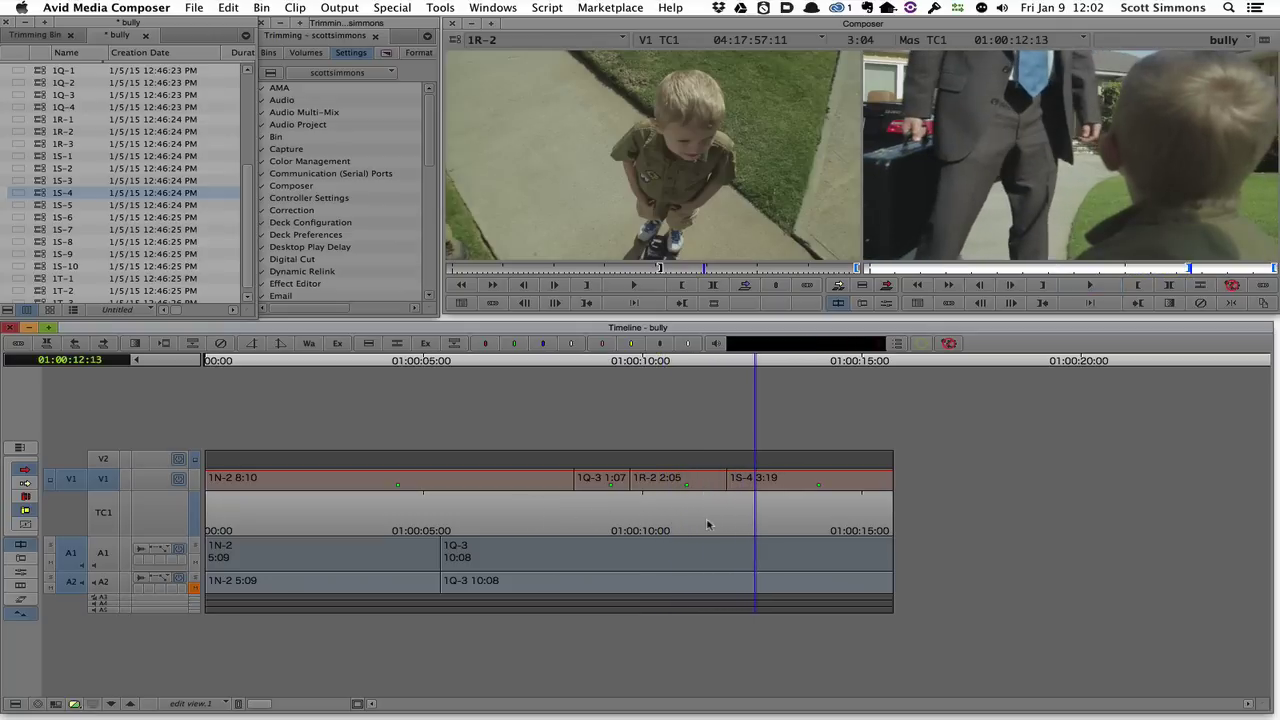
left_click_drag(712, 523, 626, 506)
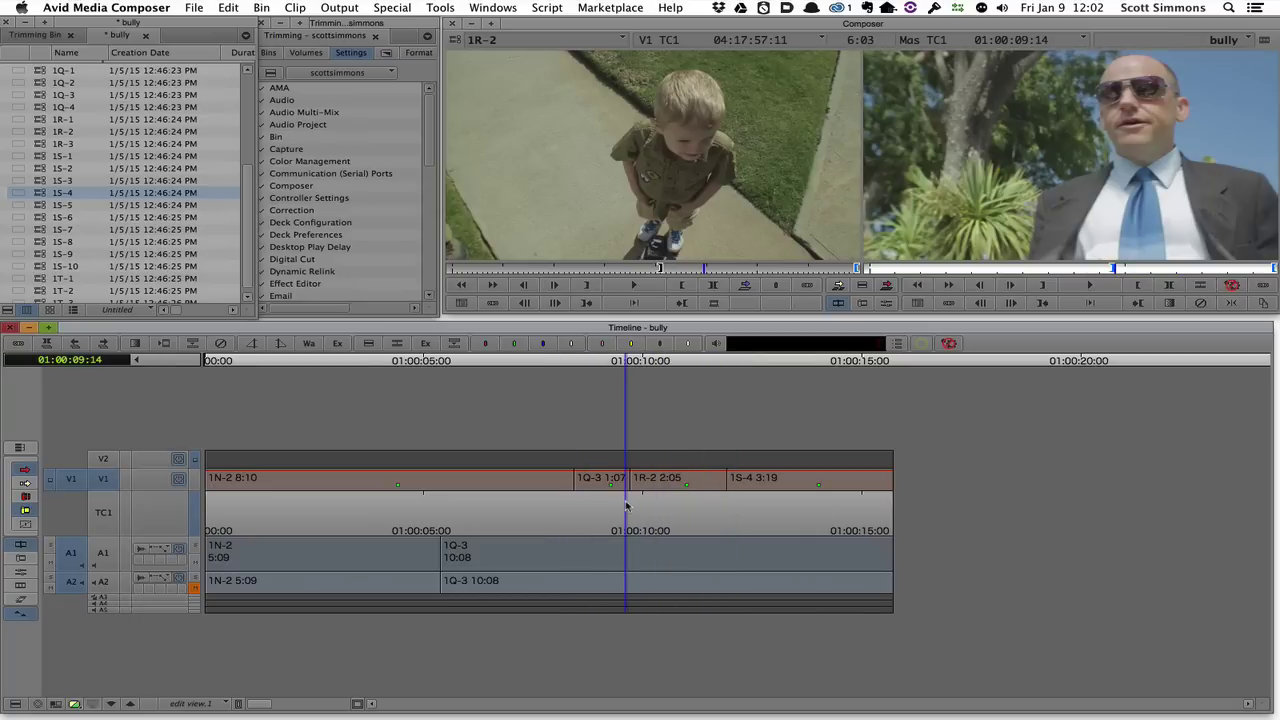